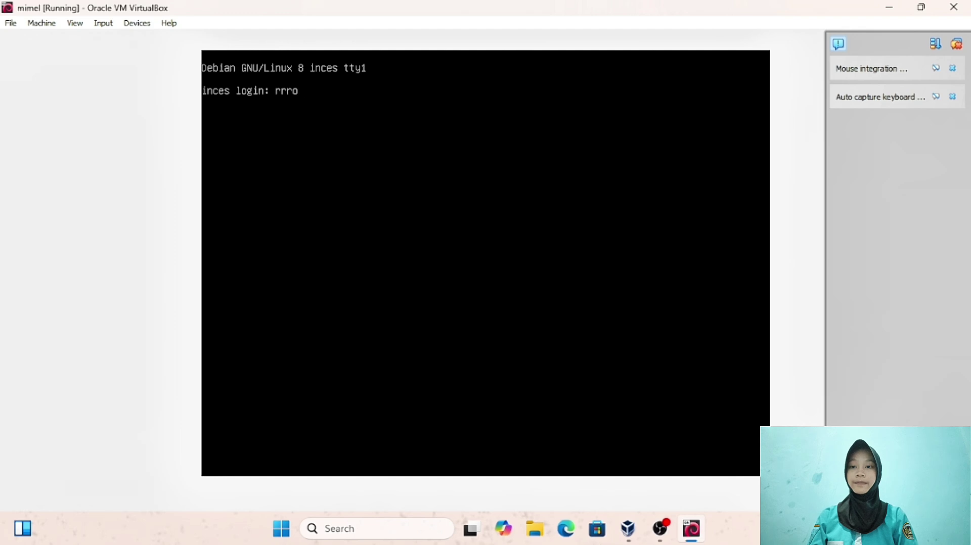
Step: Log in to the Debian VM as root and enter nano /etc/network/interfaces at the prompt
text(oot)
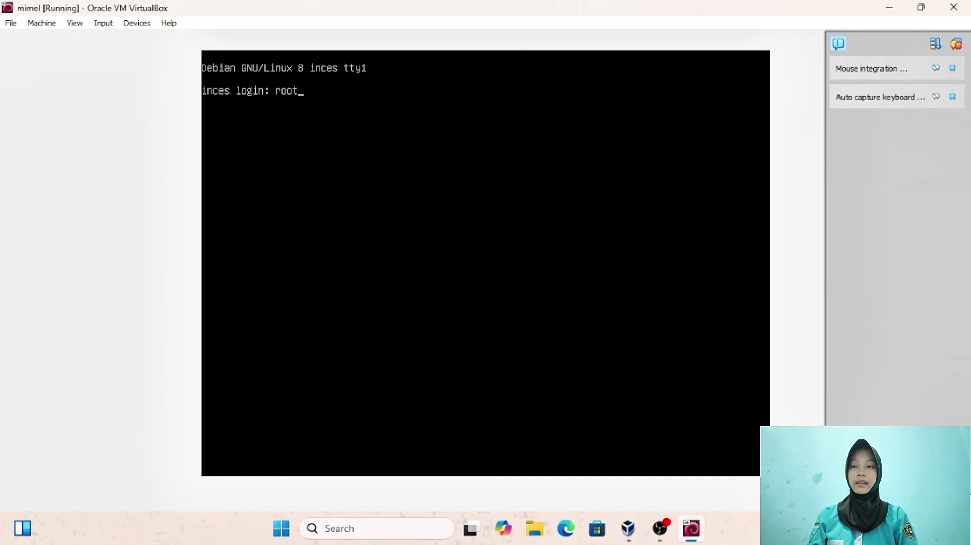
key(Return)
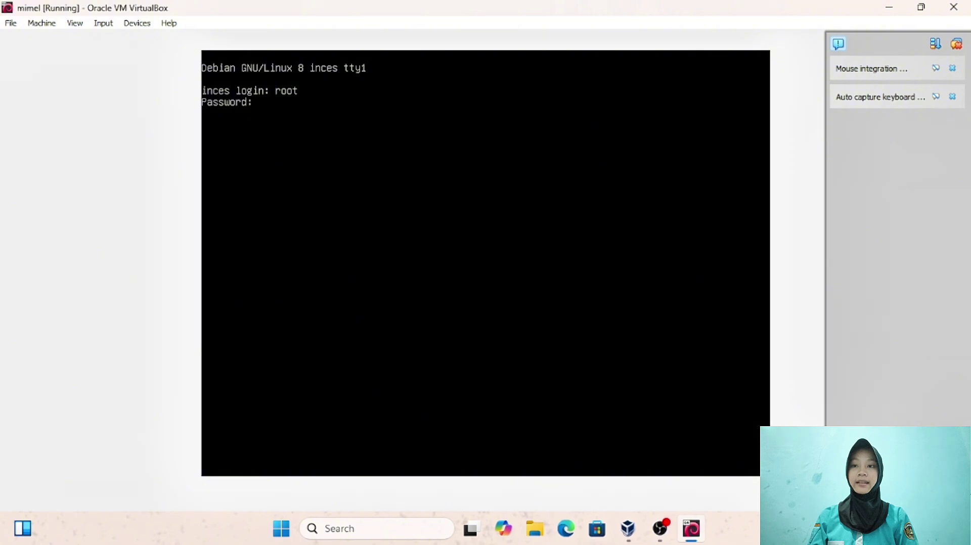
key(Return)
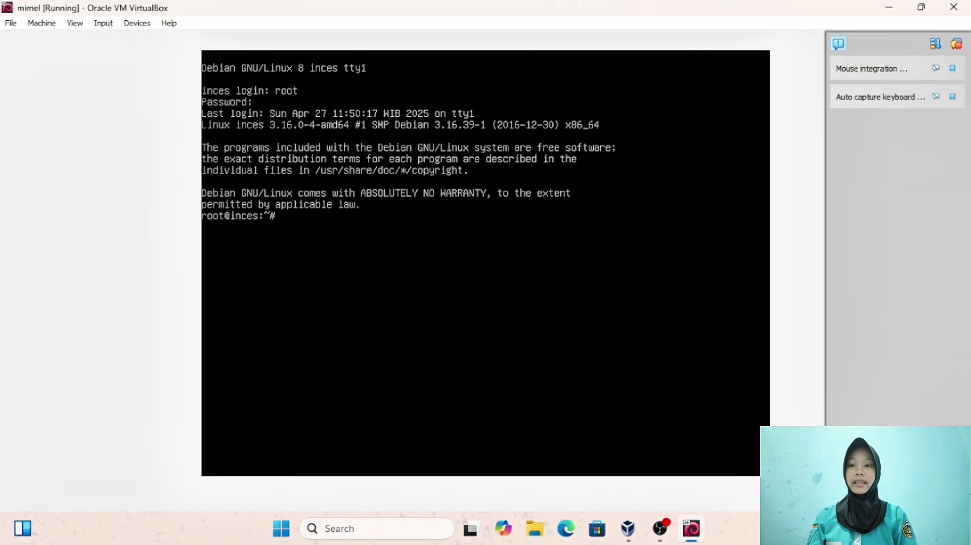
text(nano /etc/)
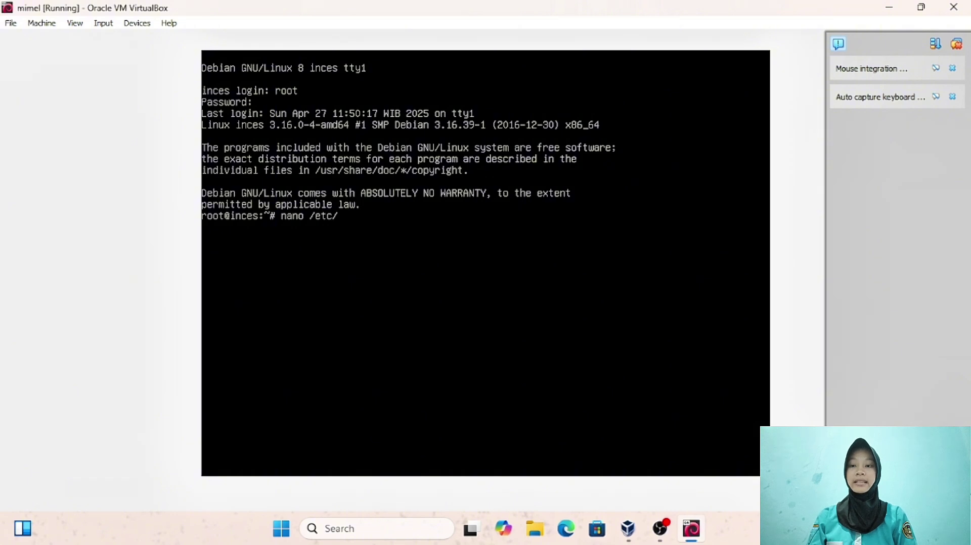
text(networ)
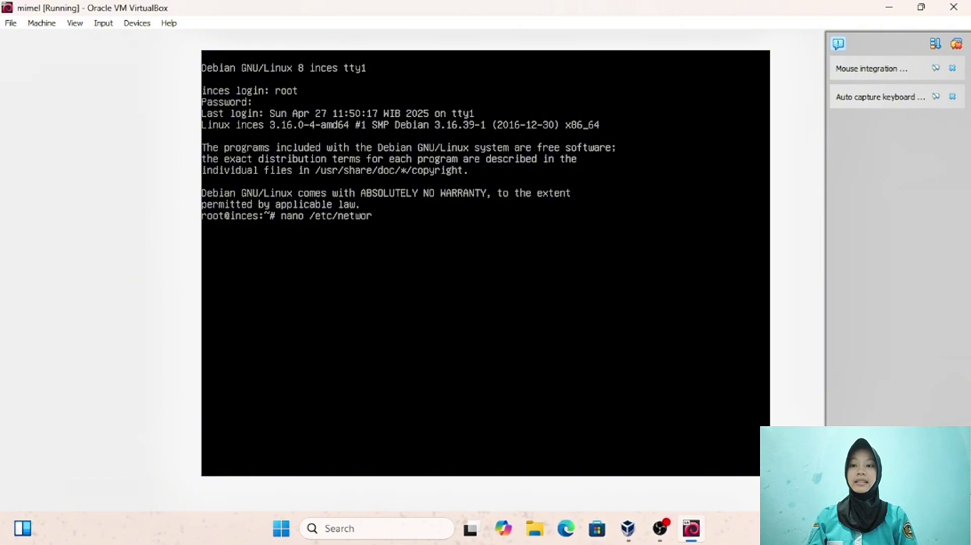
text(k/in)
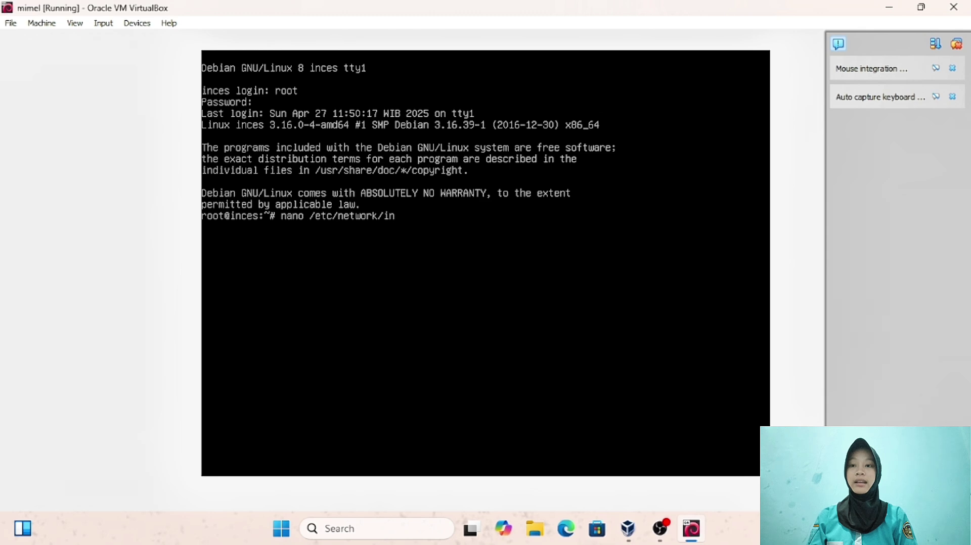
text(terfaces)
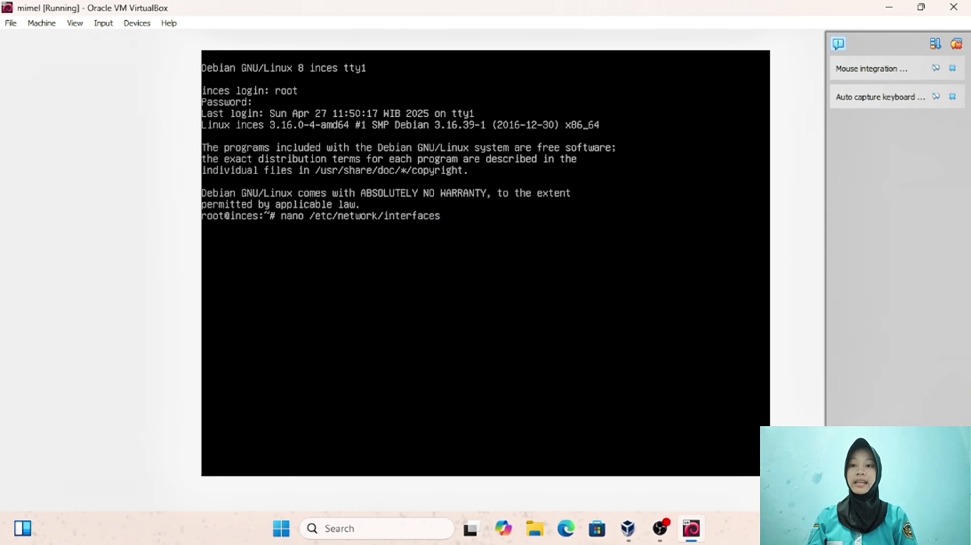
Step: In nano, change eth0's address to 192.168.100.66 and netmask to 255.255.255.0
key(Return)
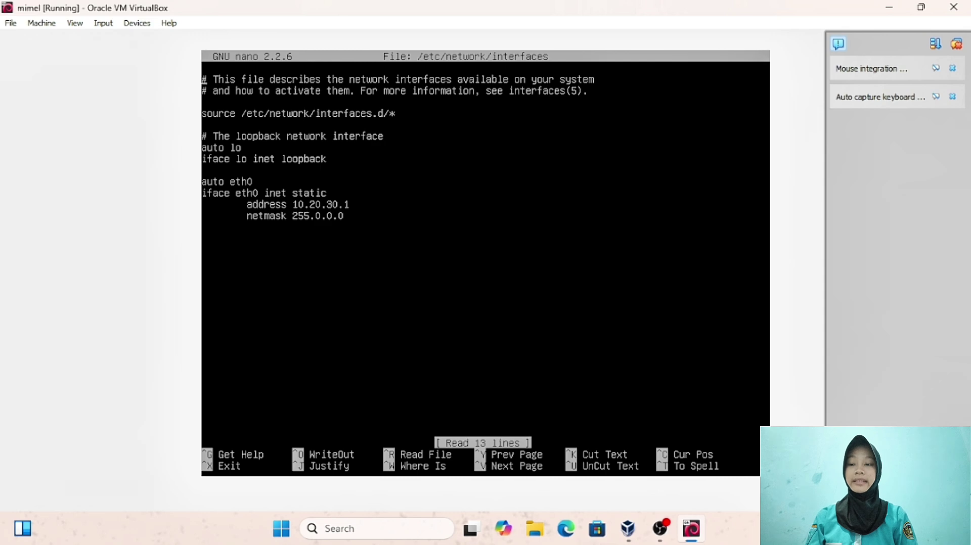
key(Down)
key(Down)
key(Down)
key(Down)
key(Down)
key(Down)
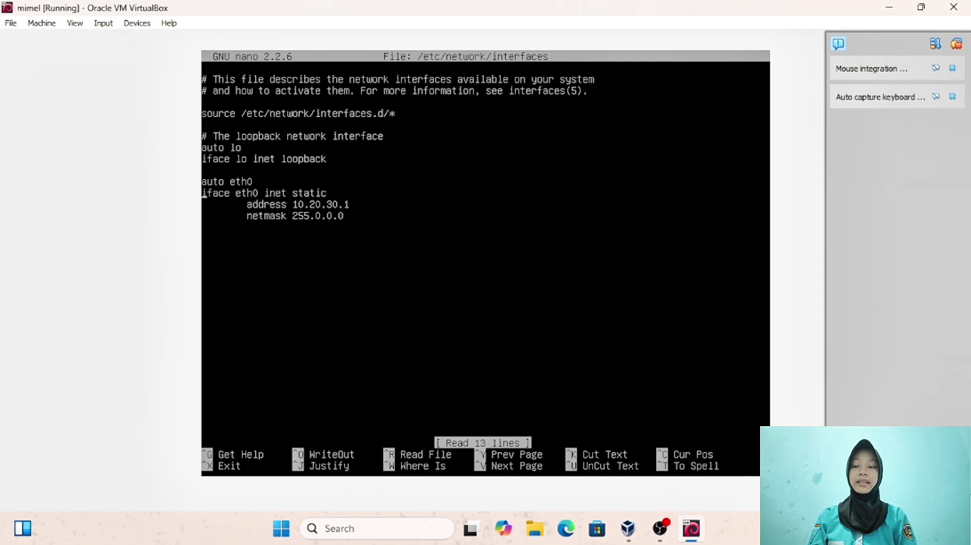
key(Right)
key(Right)
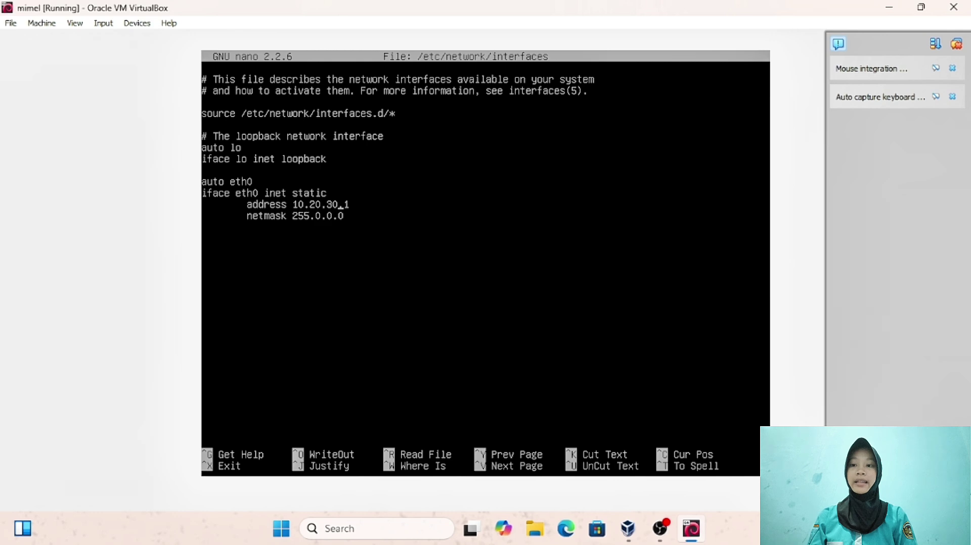
key(BackSpace)
key(BackSpace)
key(BackSpace)
key(BackSpace)
key(BackSpace)
key(BackSpace)
key(BackSpace)
key(BackSpace)
key(BackSpace)
key(BackSpace)
text(1)
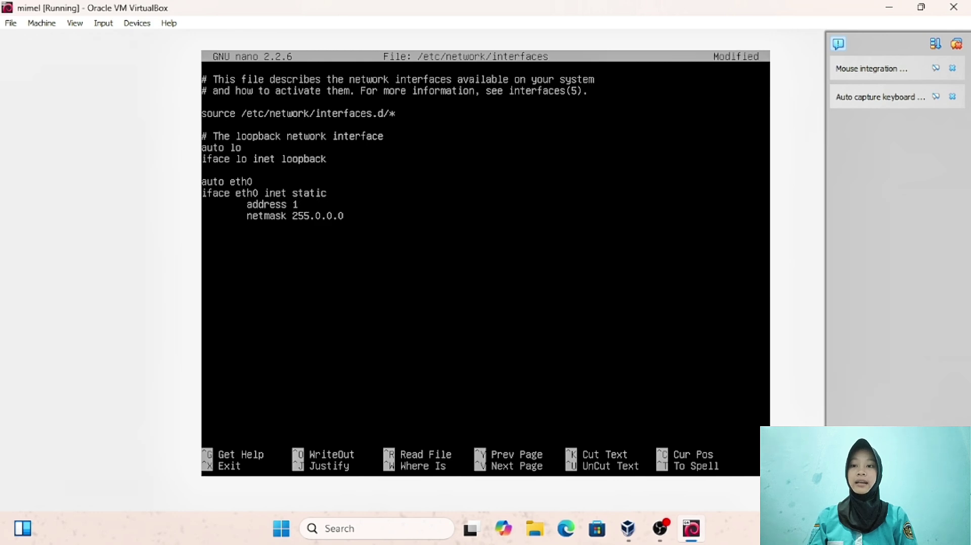
text(92.)
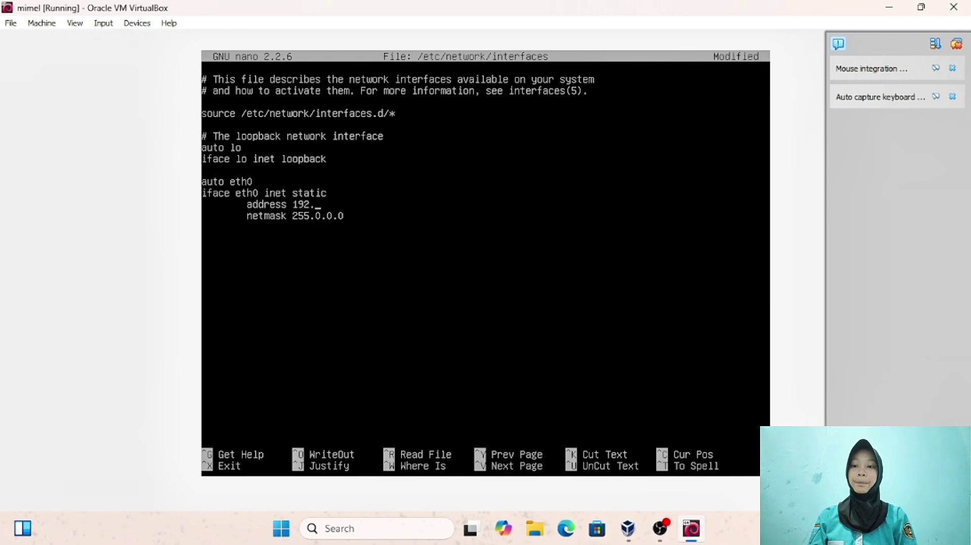
text(16)
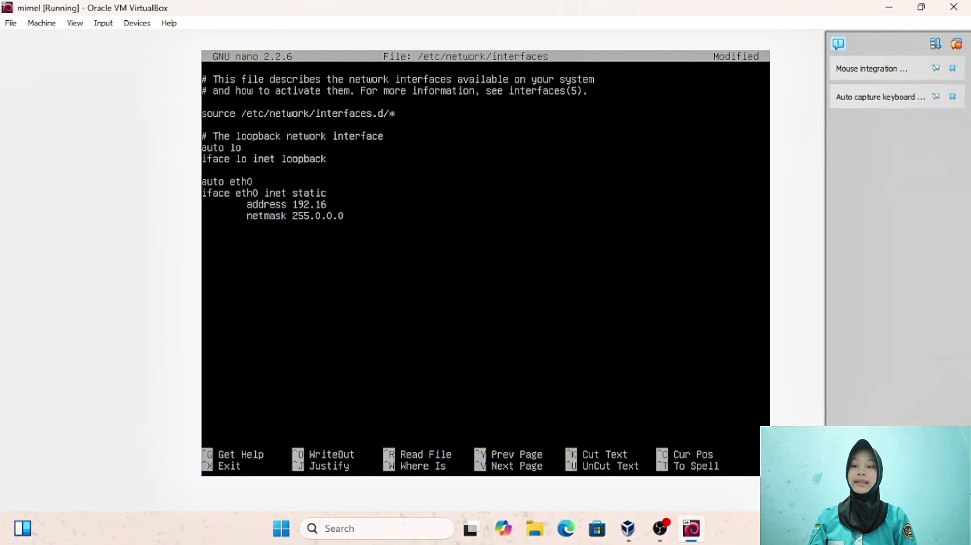
text(8.100)
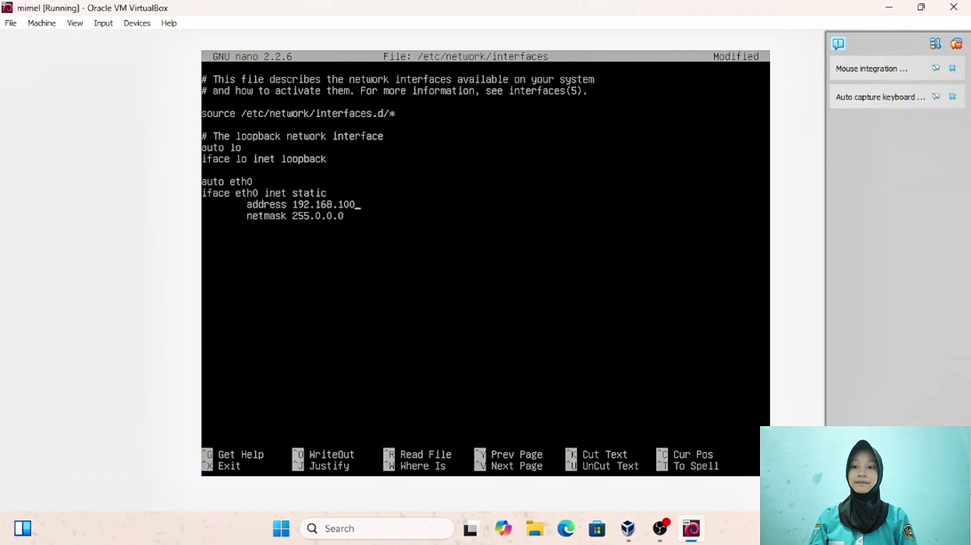
text(.66)
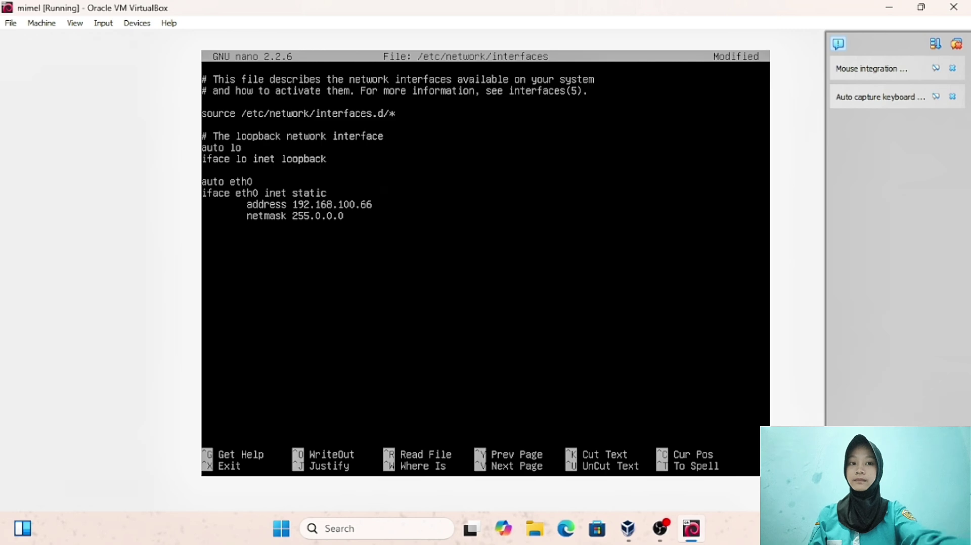
key(Down)
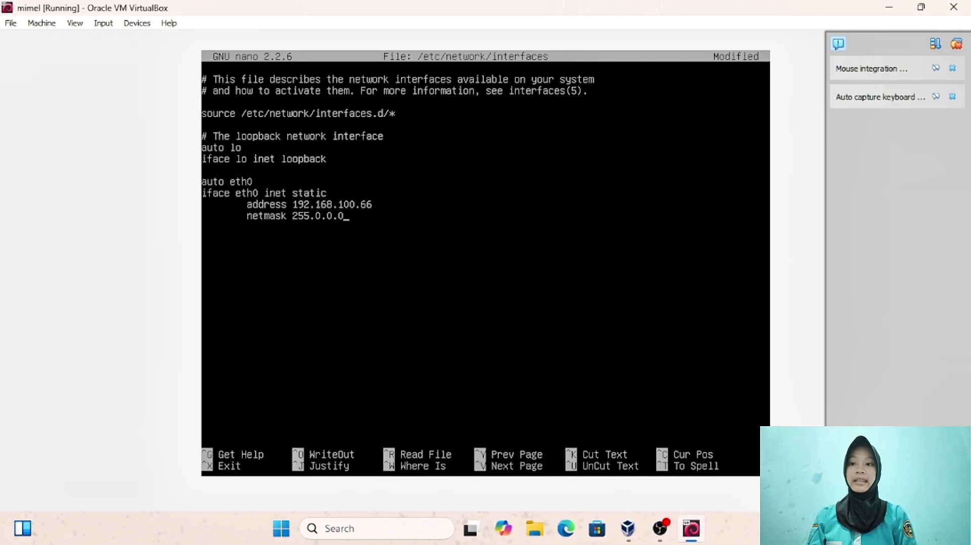
key(BackSpace)
key(BackSpace)
key(BackSpace)
key(BackSpace)
key(BackSpace)
text(255.2)
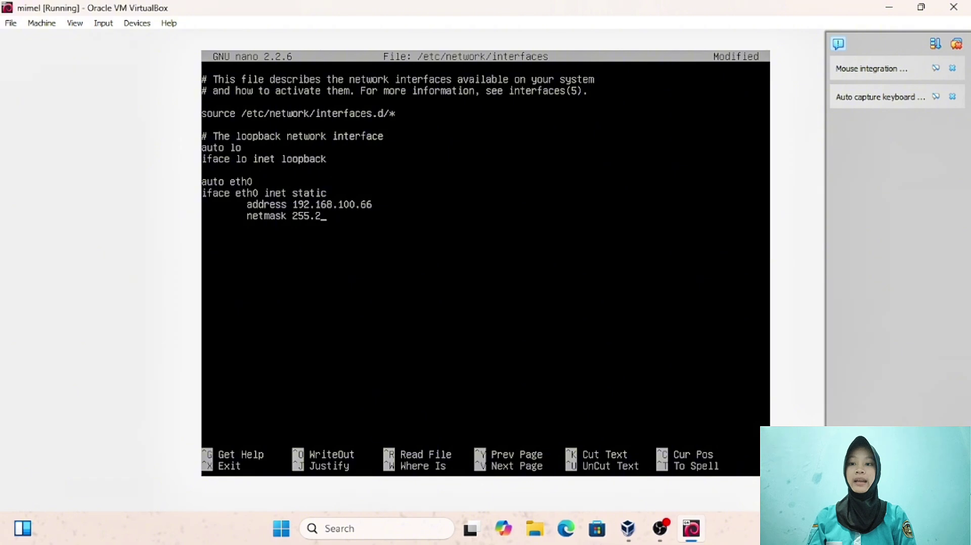
text(55.255)
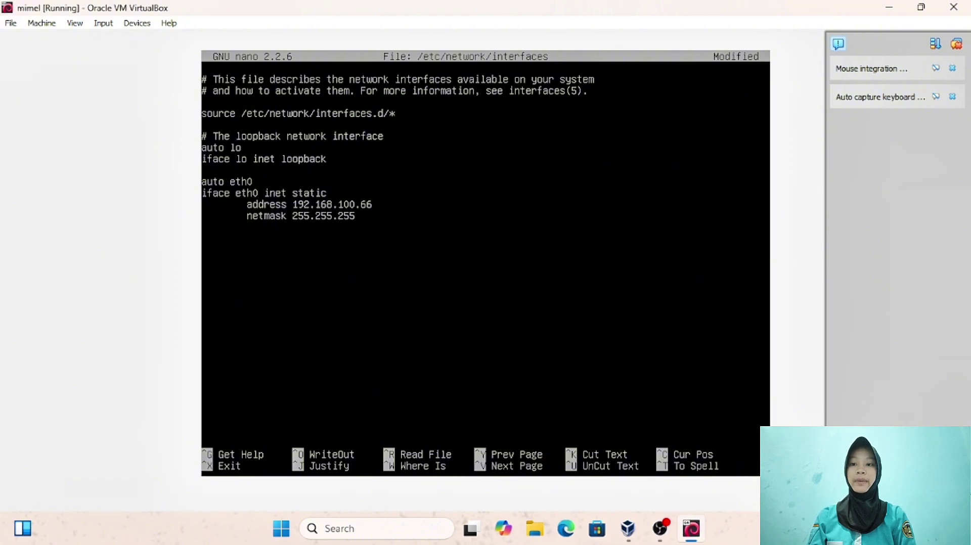
text(.0)
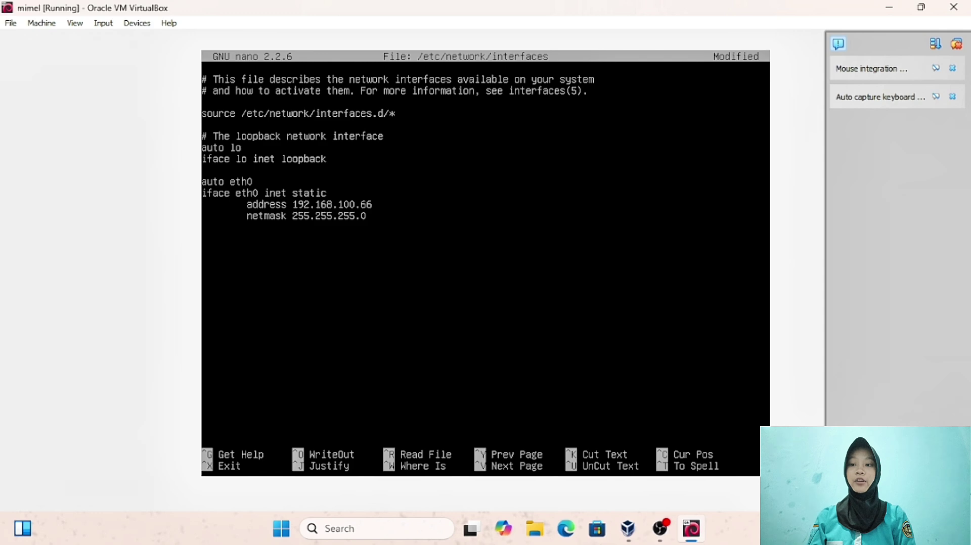
Step: Save the edited /etc/network/interfaces file and exit nano
key(ctrl+x)
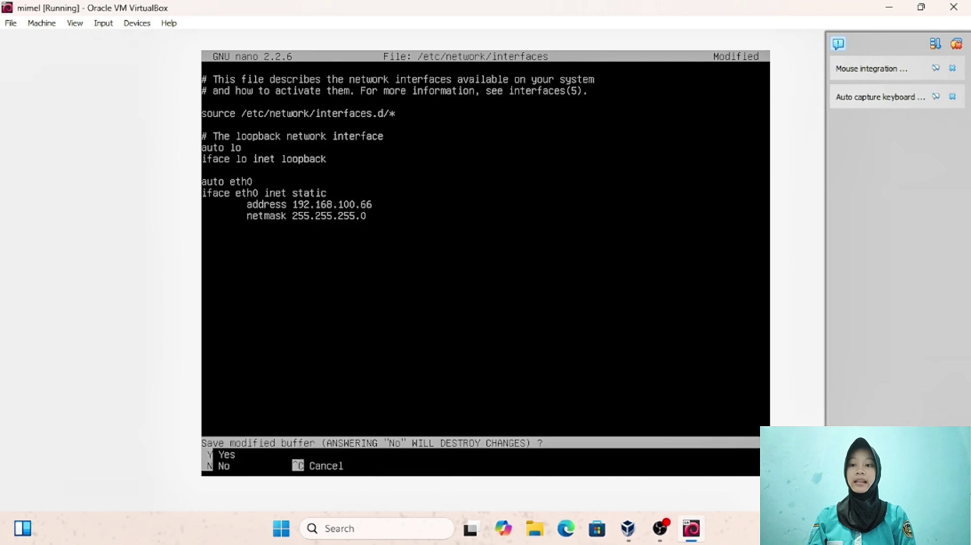
key(y)
key(Return)
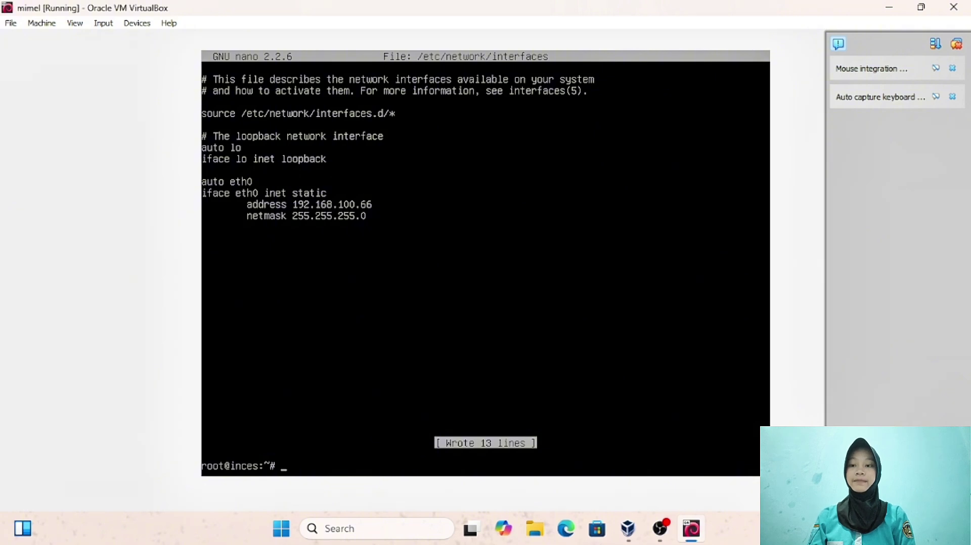
Step: Restart networking with /etc/init.d/networking restart to apply the new address
text(/)
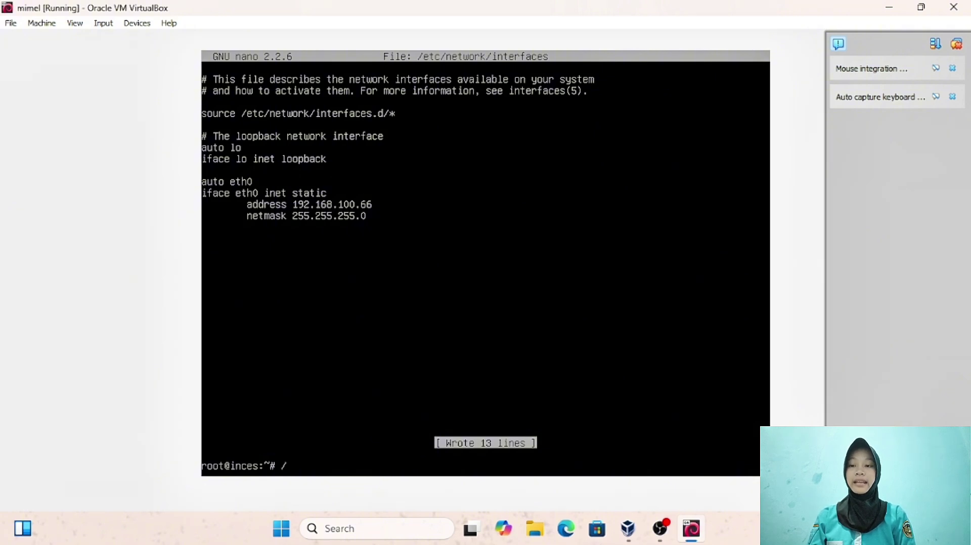
text(etc/)
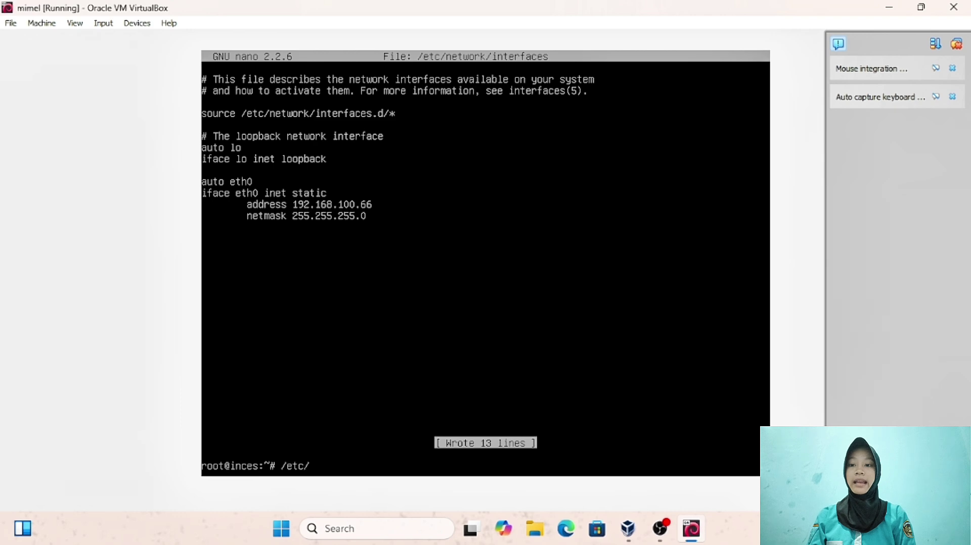
text(init)
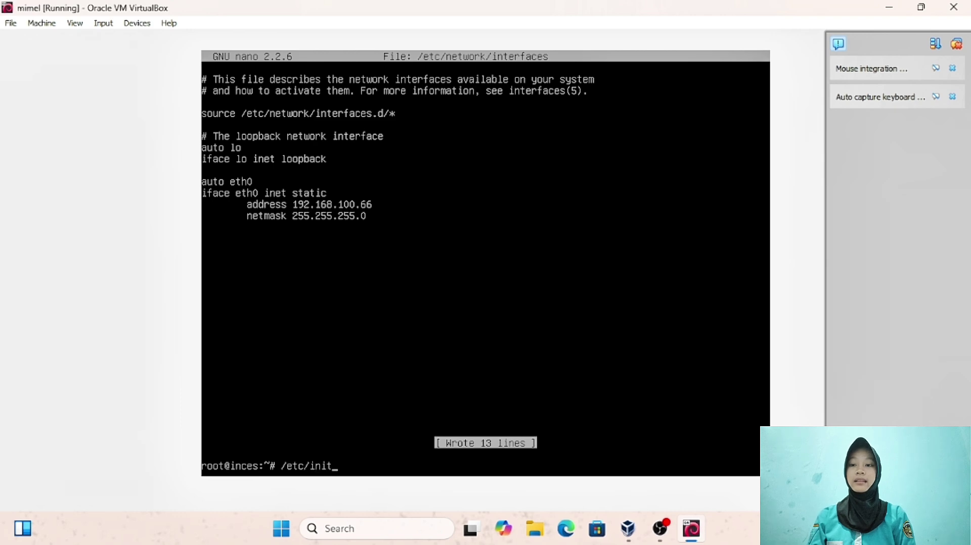
text(.d/)
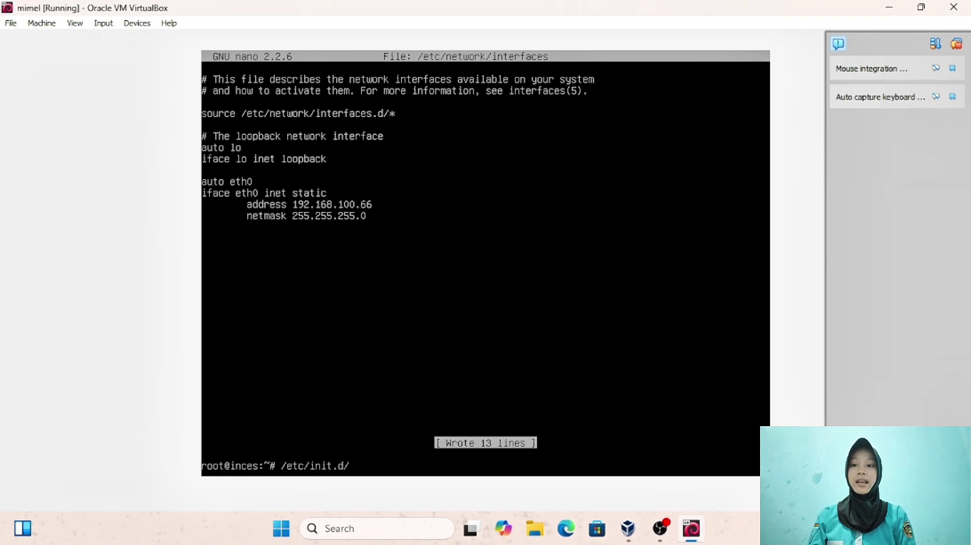
text(networkinng)
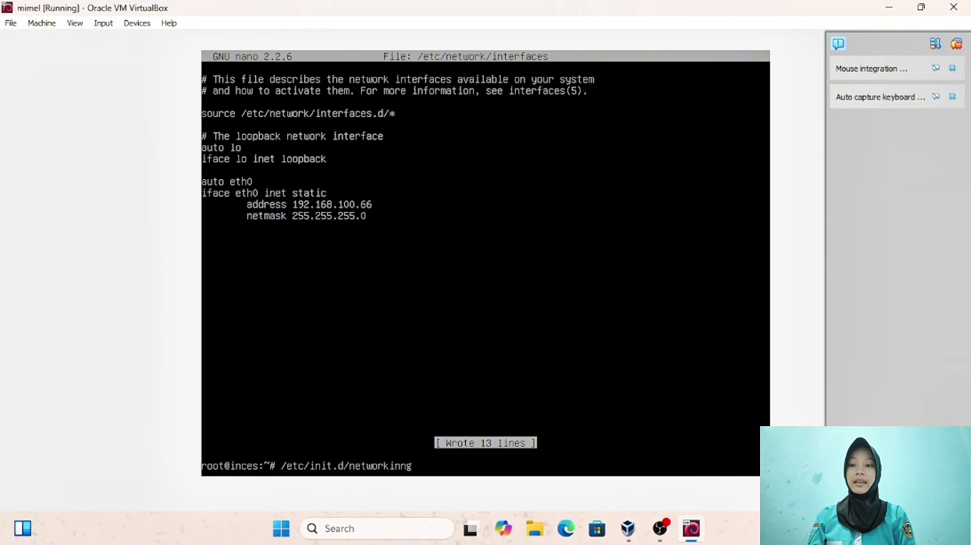
key(BackSpace)
key(BackSpace)
text(g)
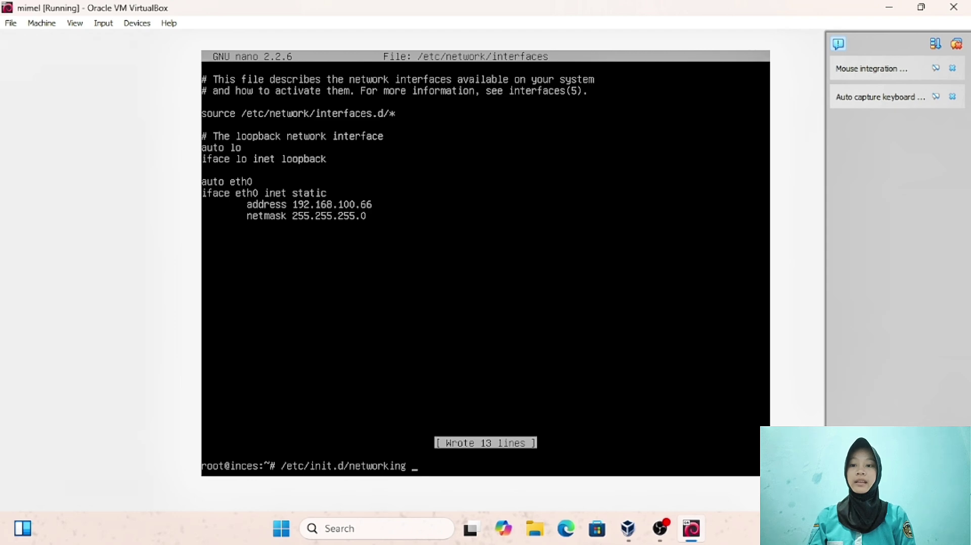
text( restart)
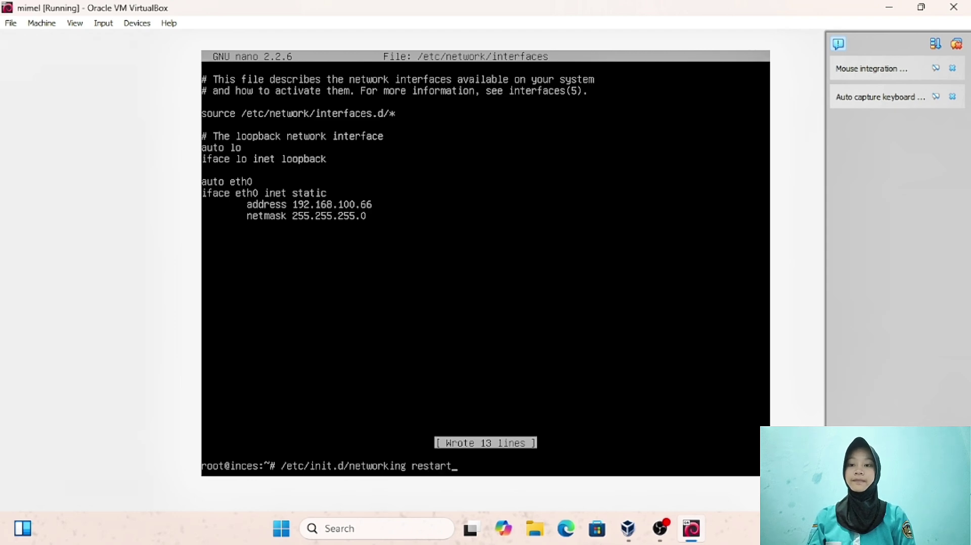
key(Return)
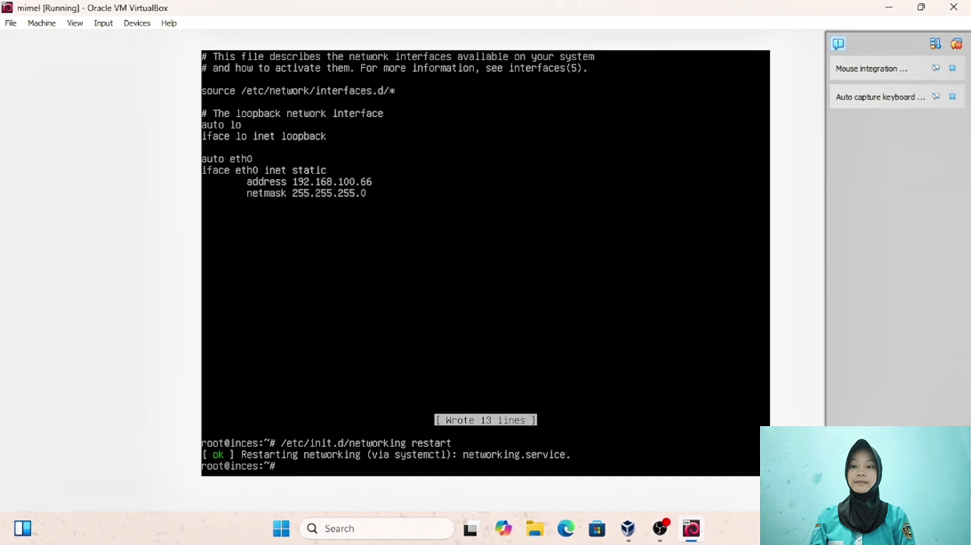
Step: Run ip a to confirm eth0 has 192.168.100.66/24
text(ippp)
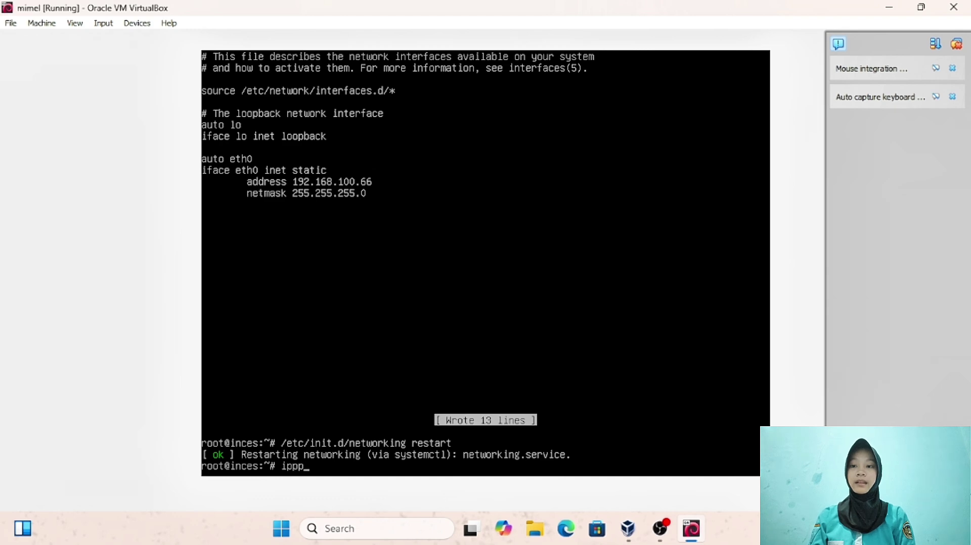
key(BackSpace)
key(BackSpace)
text(a)
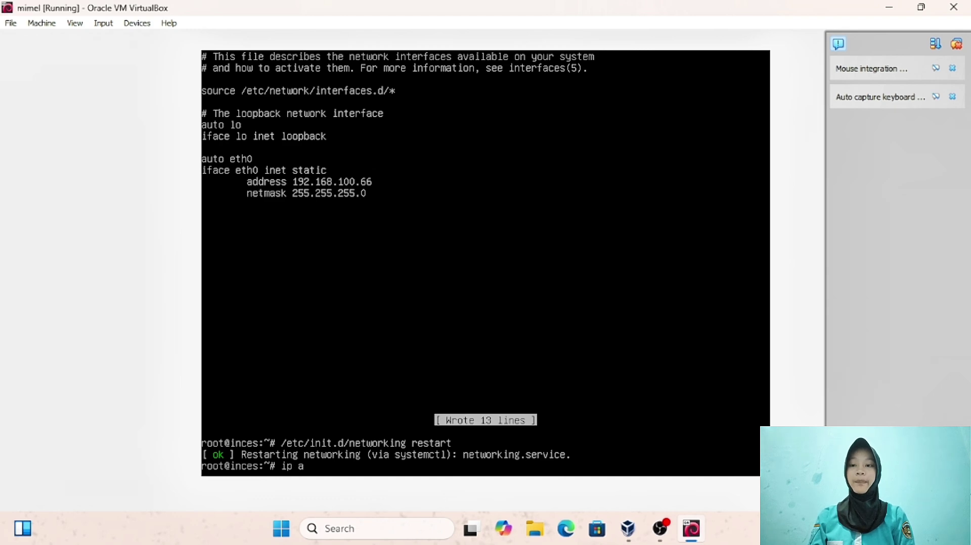
key(Return)
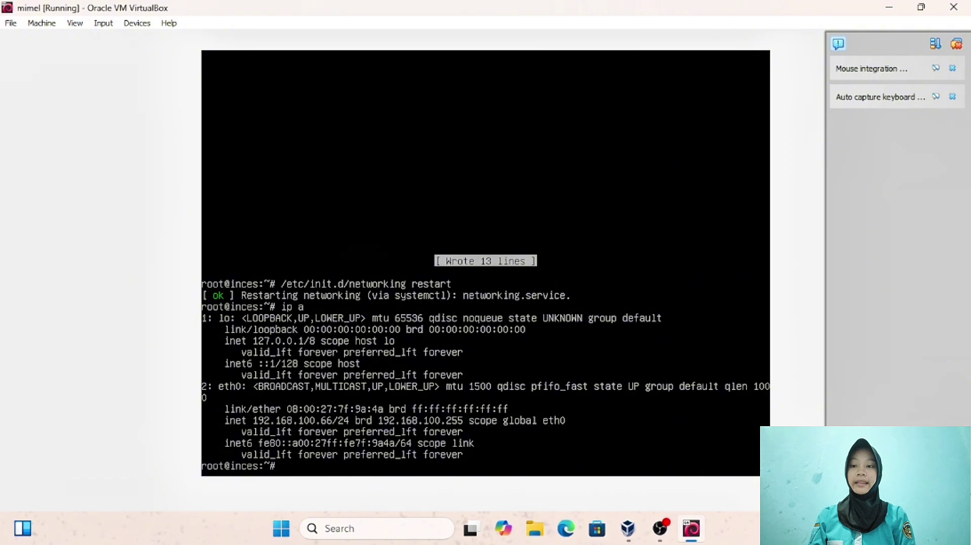
Step: Insert debian-8.7.1-amd64-DVD-2.iso into the VM's optical drive from the Devices menu
click(136, 25)
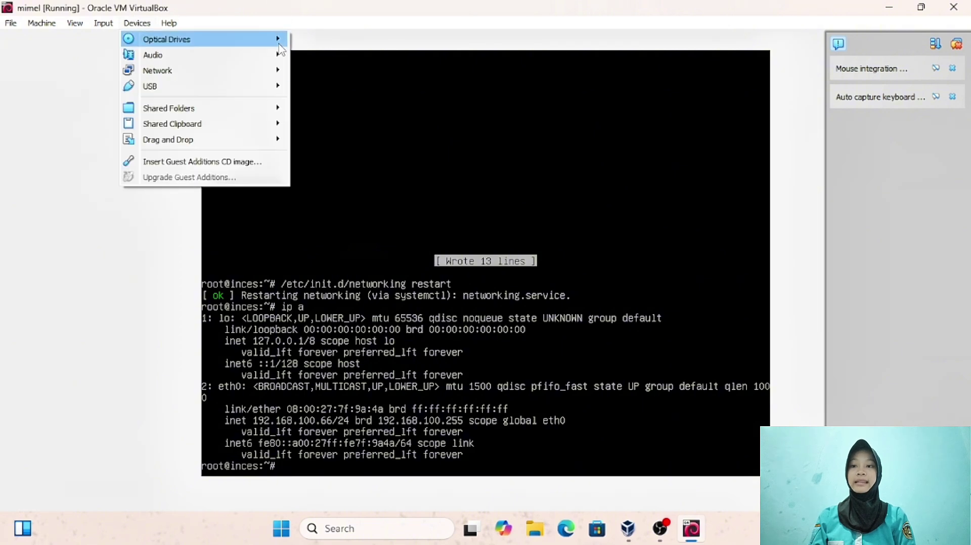
mouse_move(278, 44)
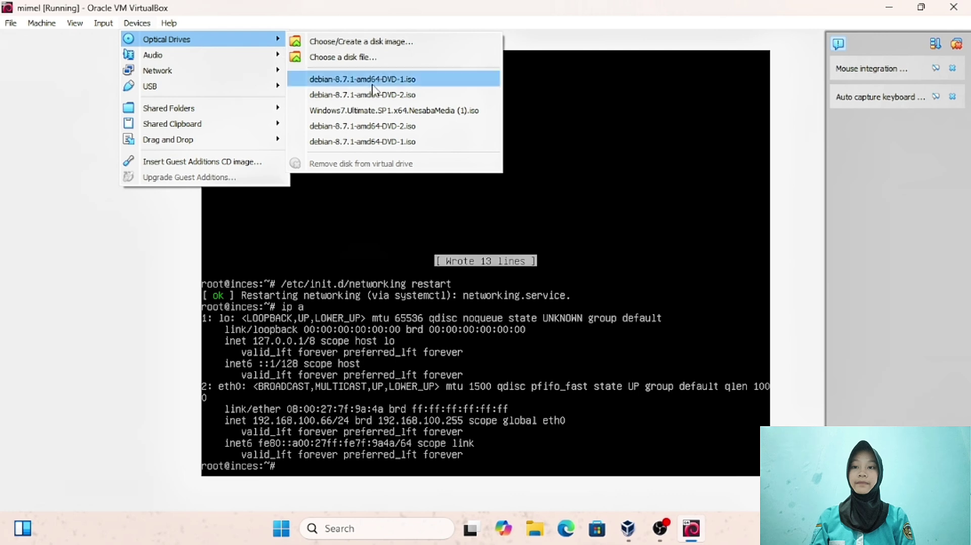
click(389, 126)
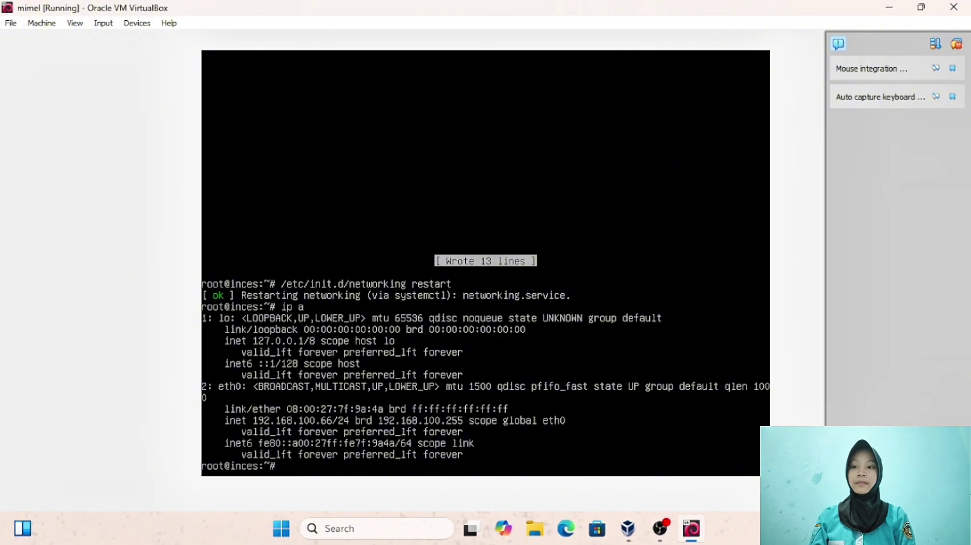
Step: Run apt-cdrom add to register the Debian 8.7.1 DVD Binary-2 disc as a package source
text(apt)
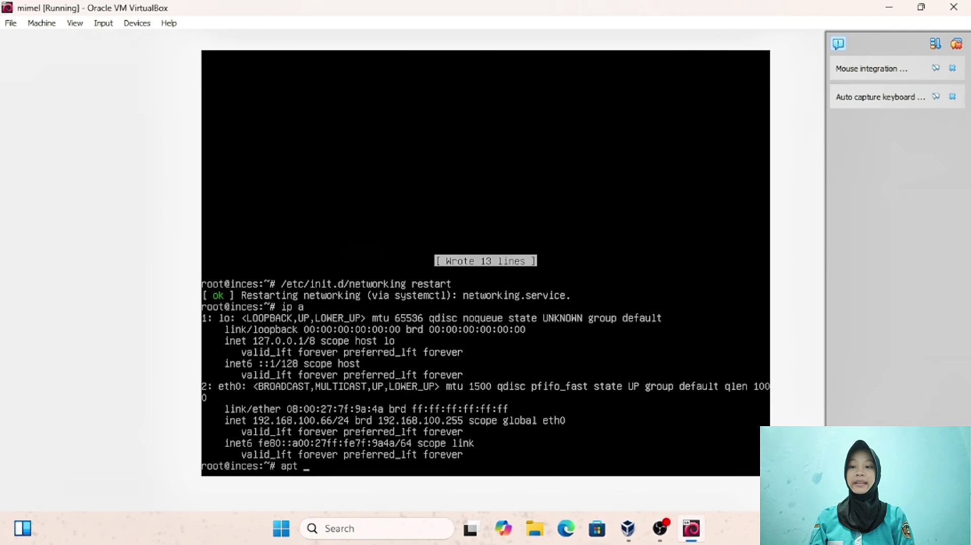
text( cdro)
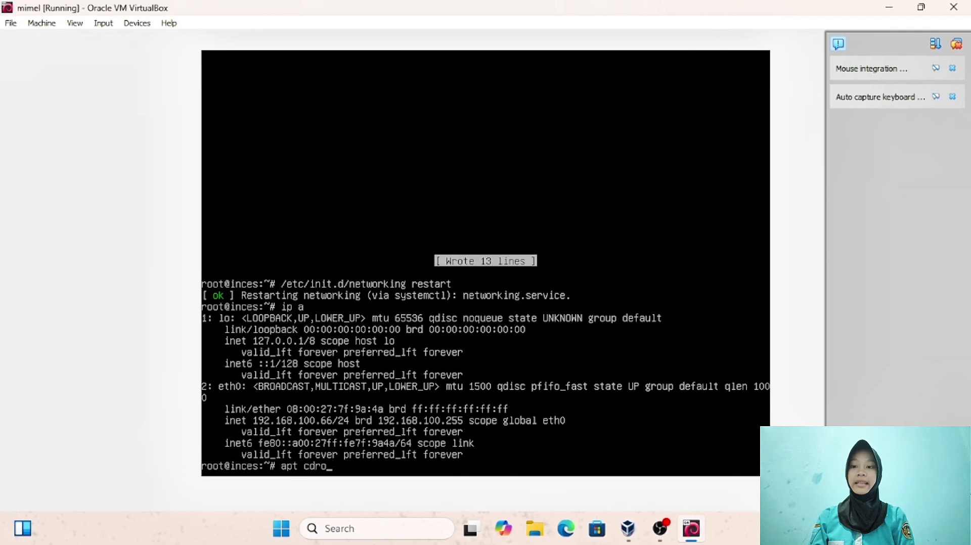
key(BackSpace)
key(BackSpace)
key(BackSpace)
key(BackSpace)
key(BackSpace)
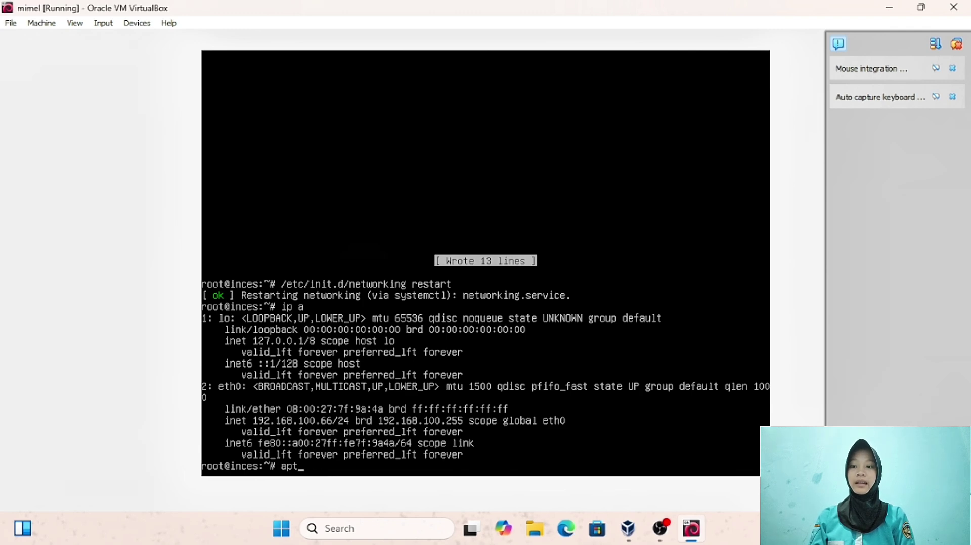
text(-cdrom)
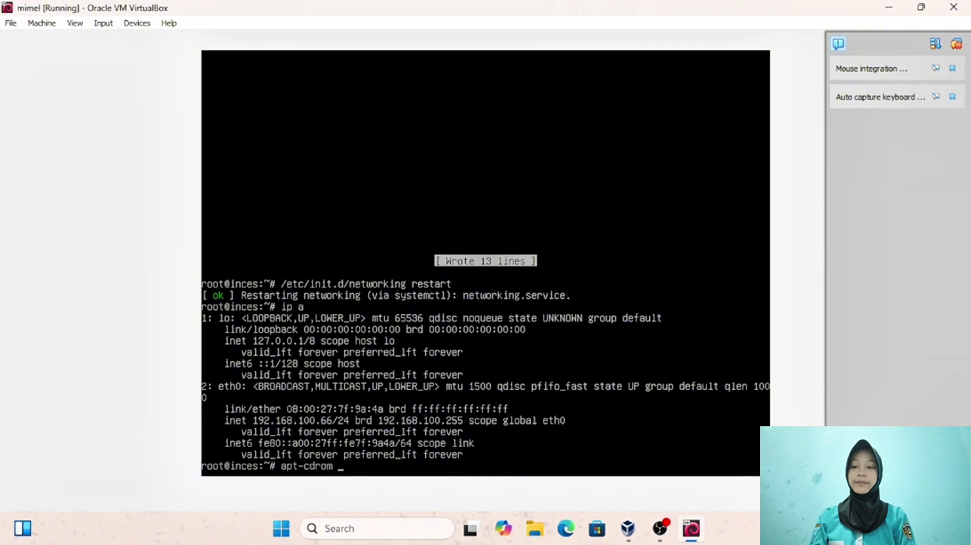
text( add)
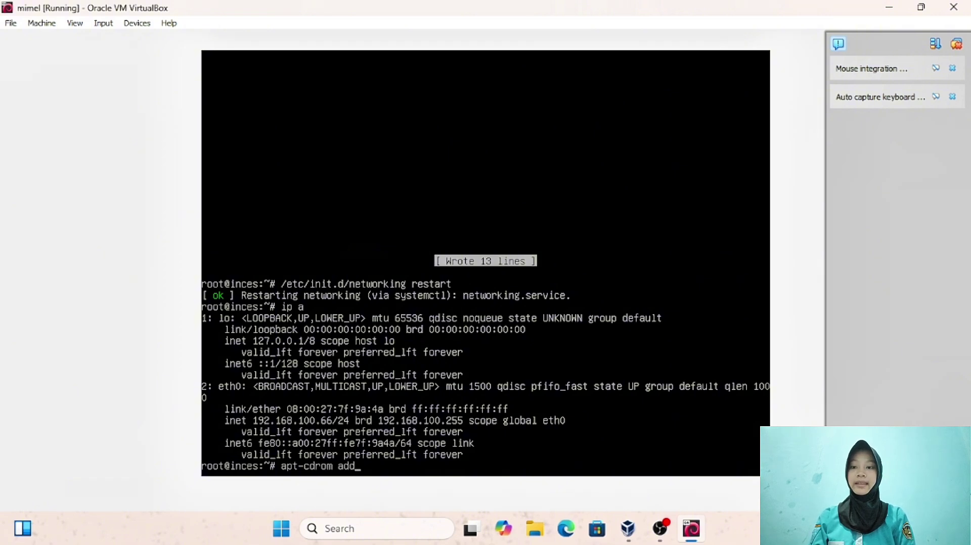
key(Return)
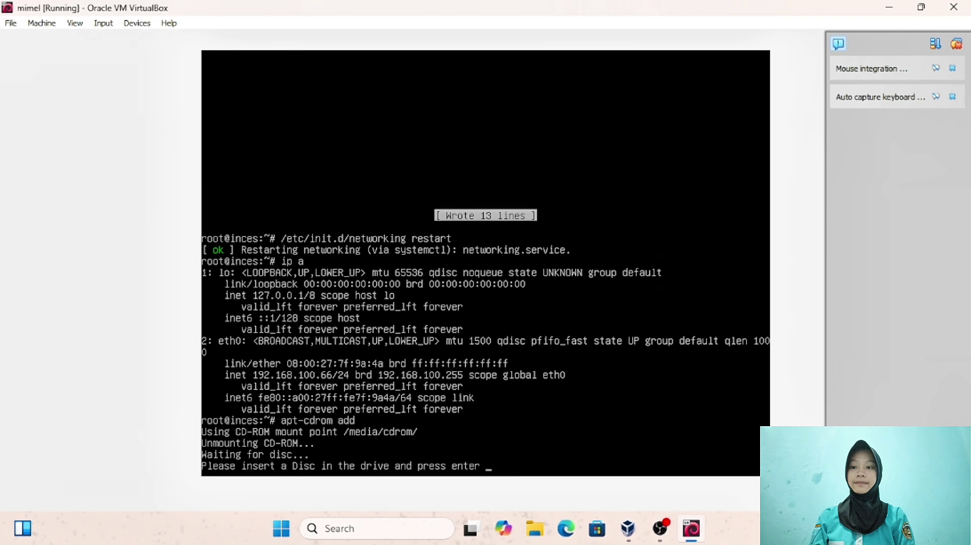
key(Return)
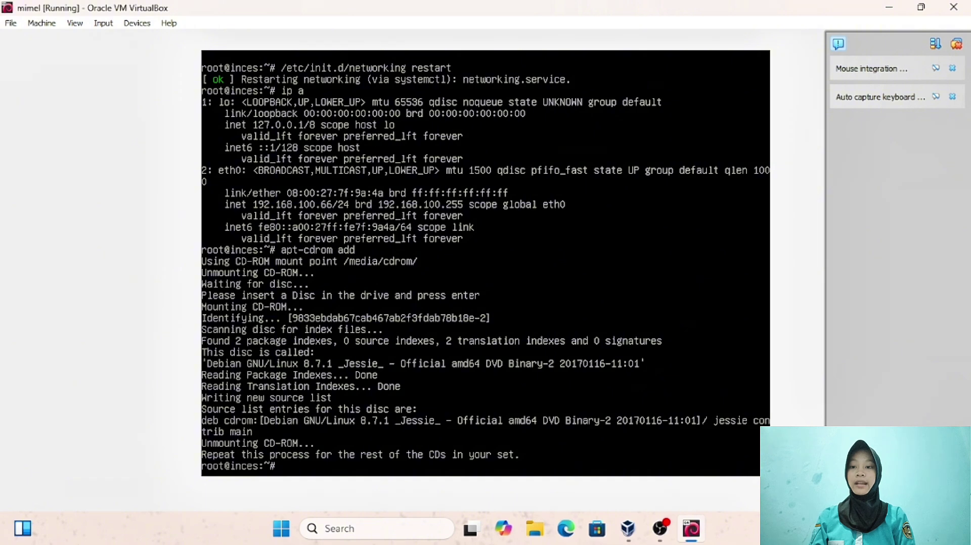
Step: Refresh the package lists with apt-get update
text(apt/)
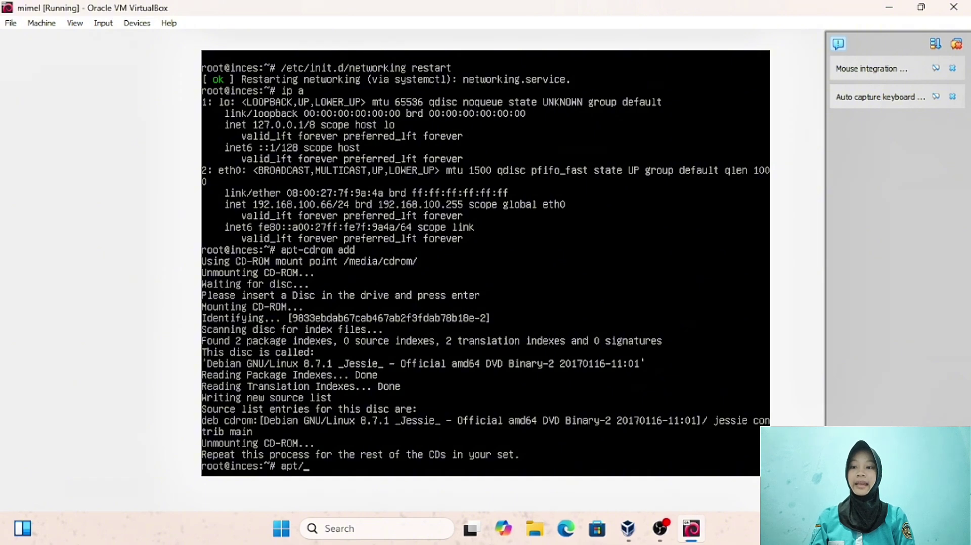
key(BackSpace)
text(-get)
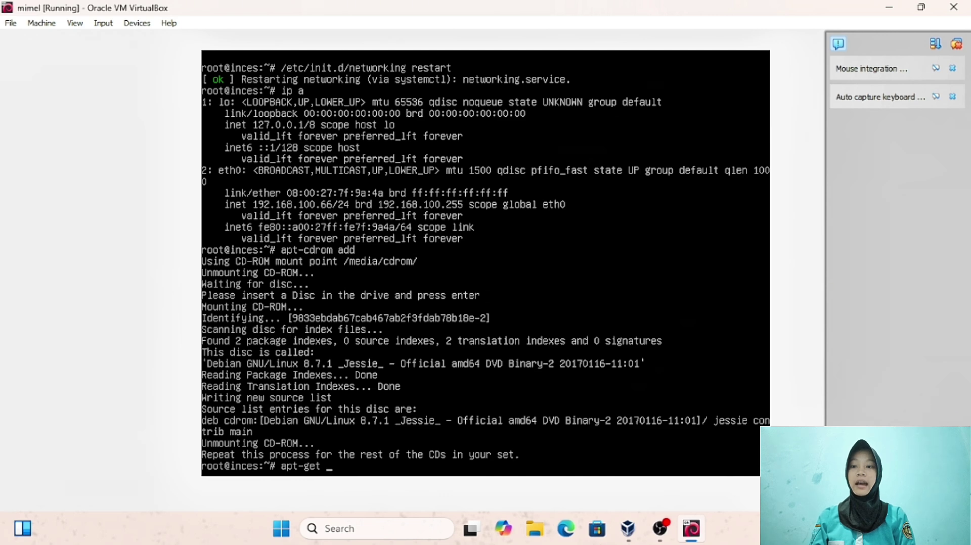
text( update)
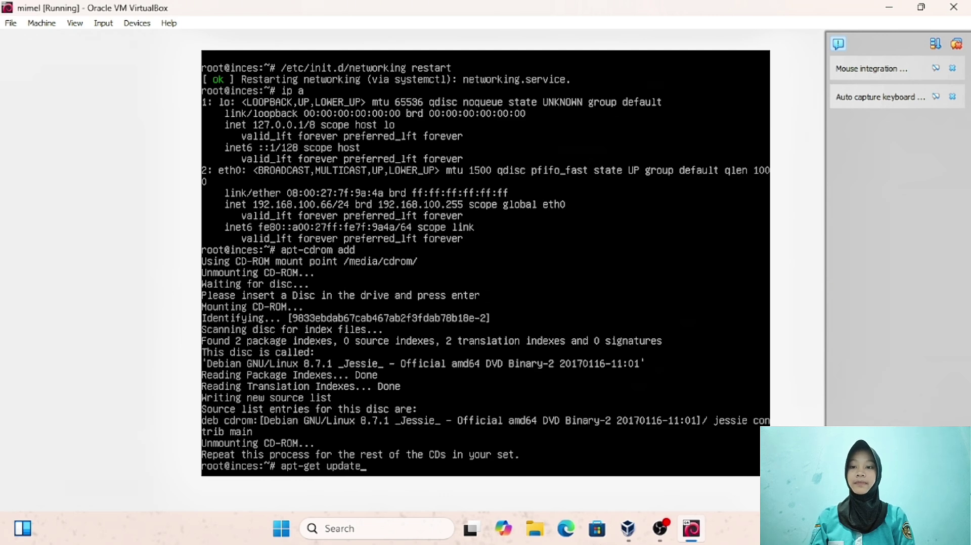
key(Return)
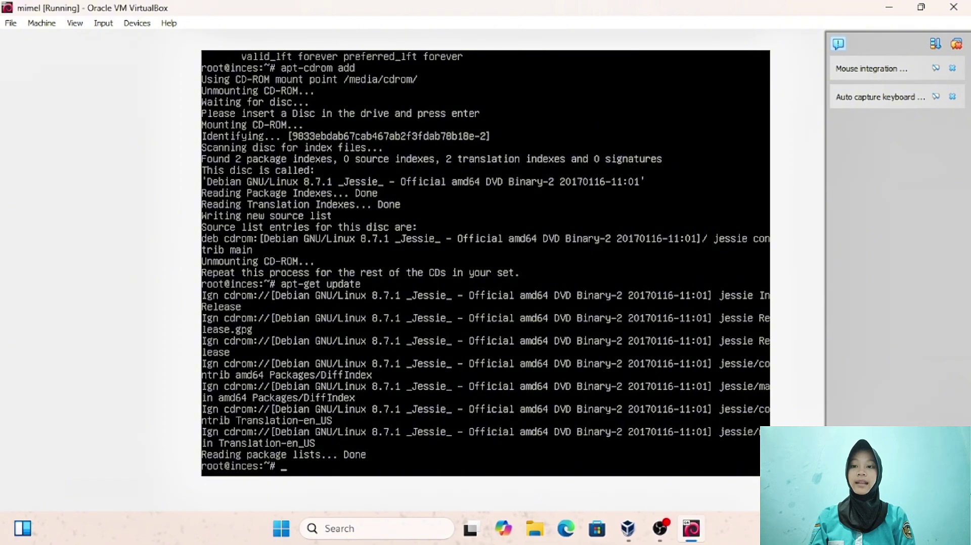
Step: Install proftpd with apt-get, confirming with y and choosing standalone mode
text(ap)
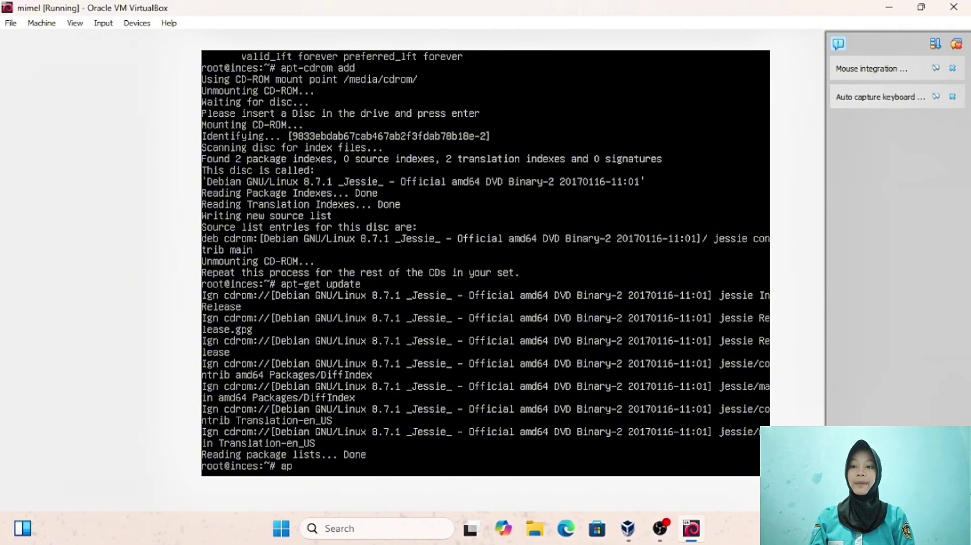
text(t-)
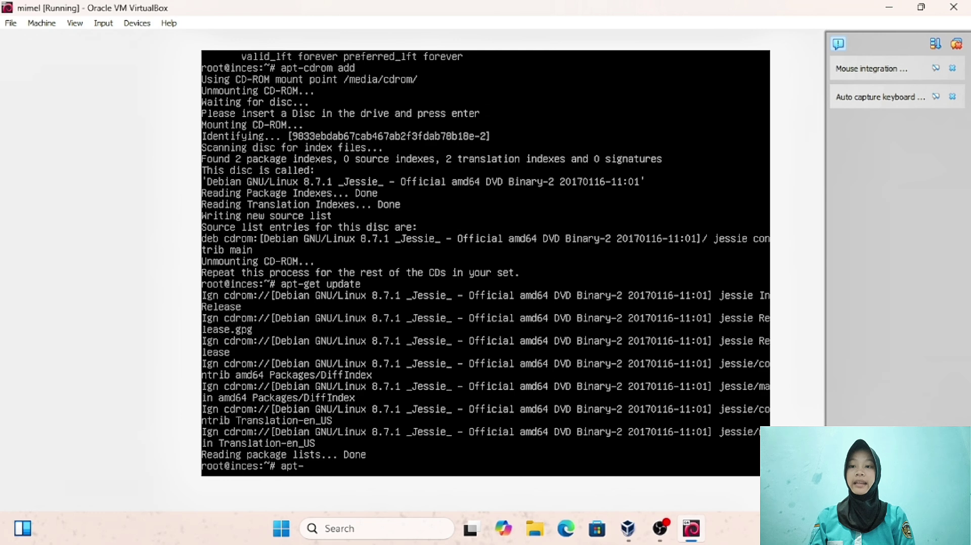
text(get)
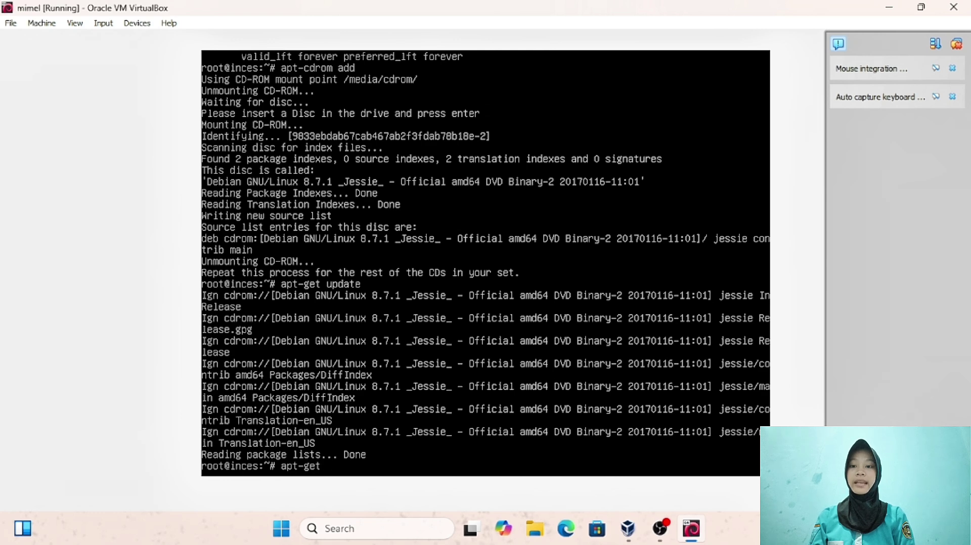
text( install)
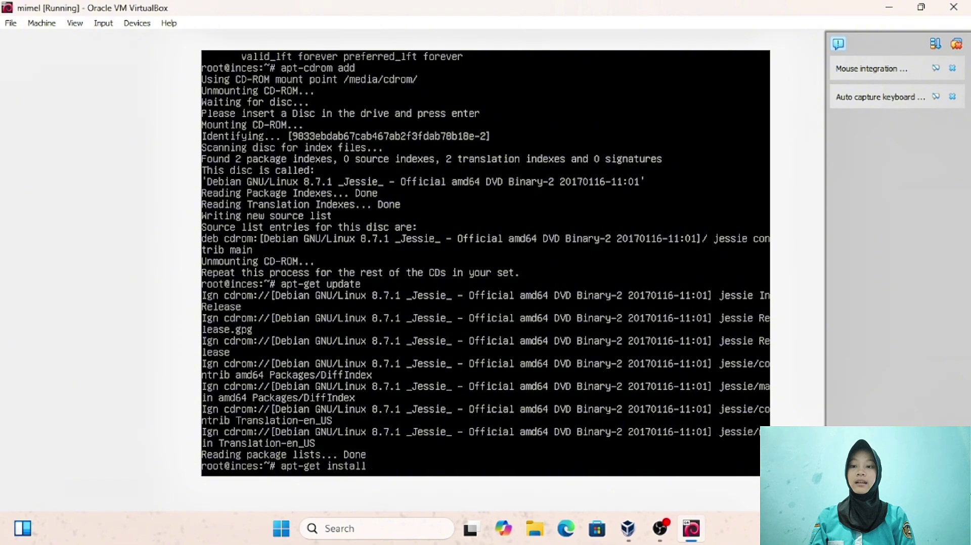
text( proftpf)
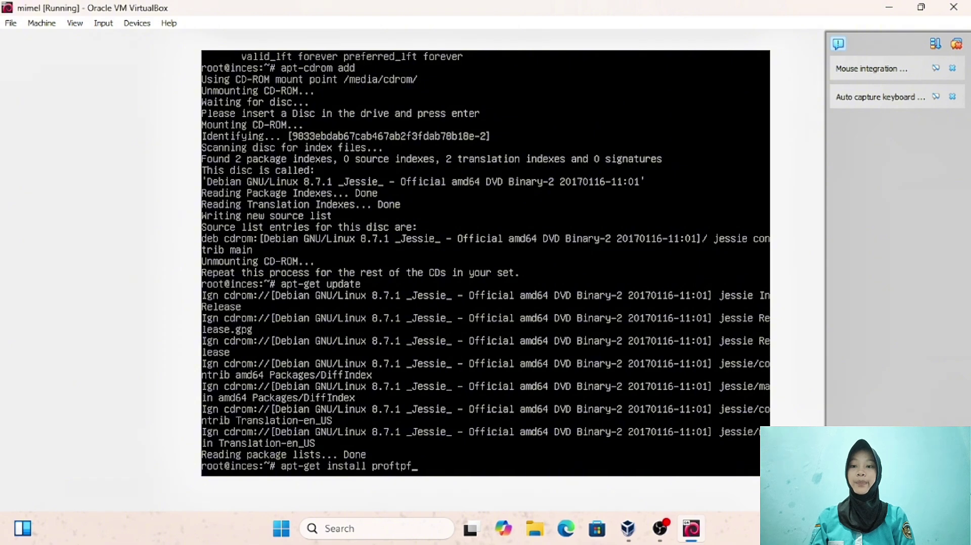
key(BackSpace)
text(d)
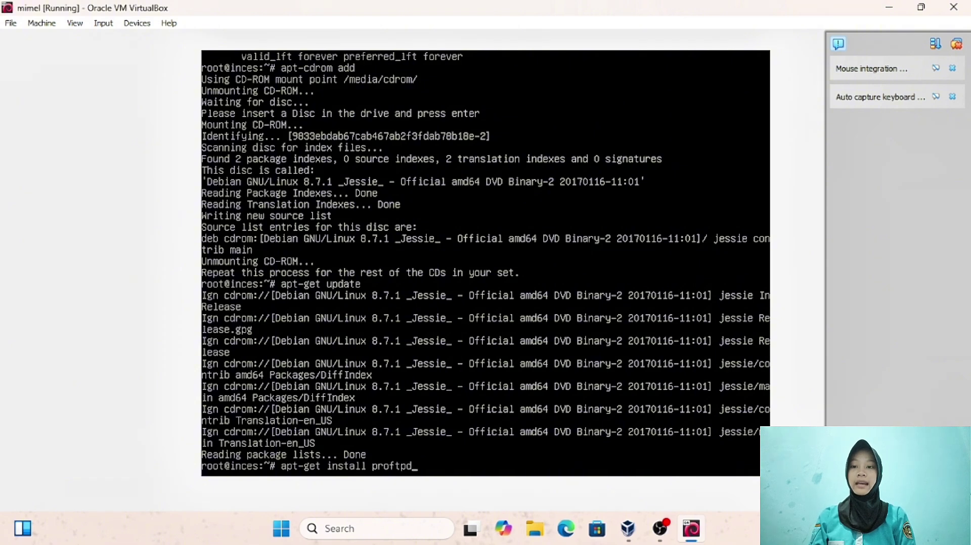
key(Return)
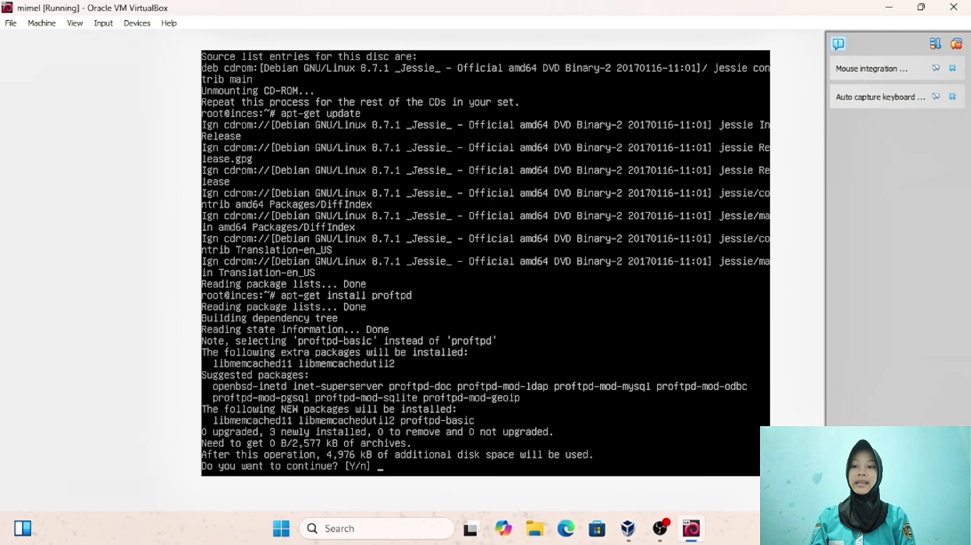
text(y)
key(Return)
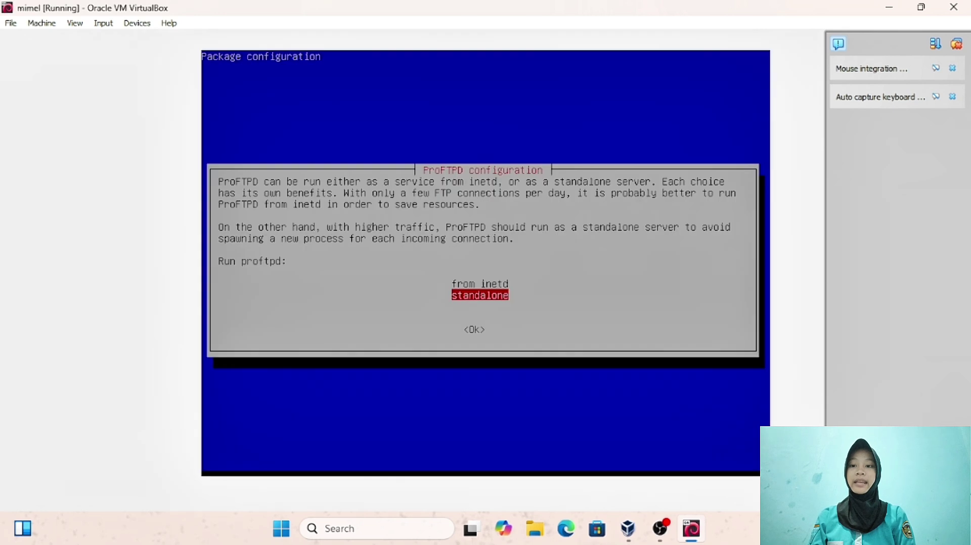
key(Return)
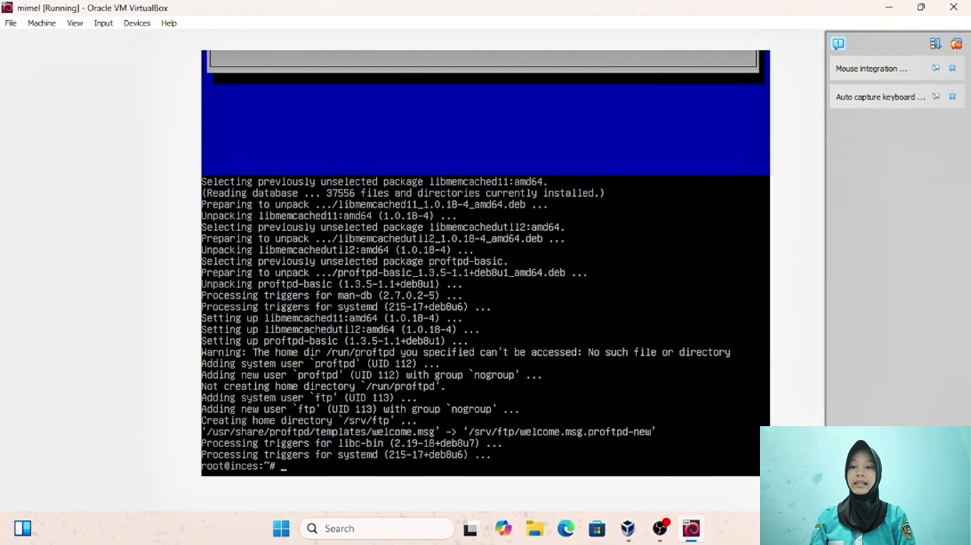
Step: Create a new user with adduser, set its password, leave details blank, and confirm with y
text(a)
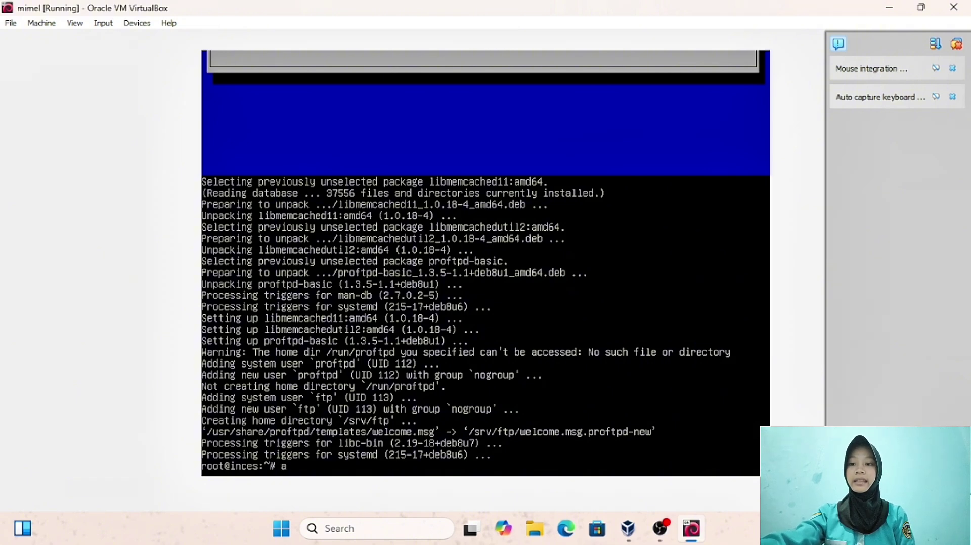
text(dd user)
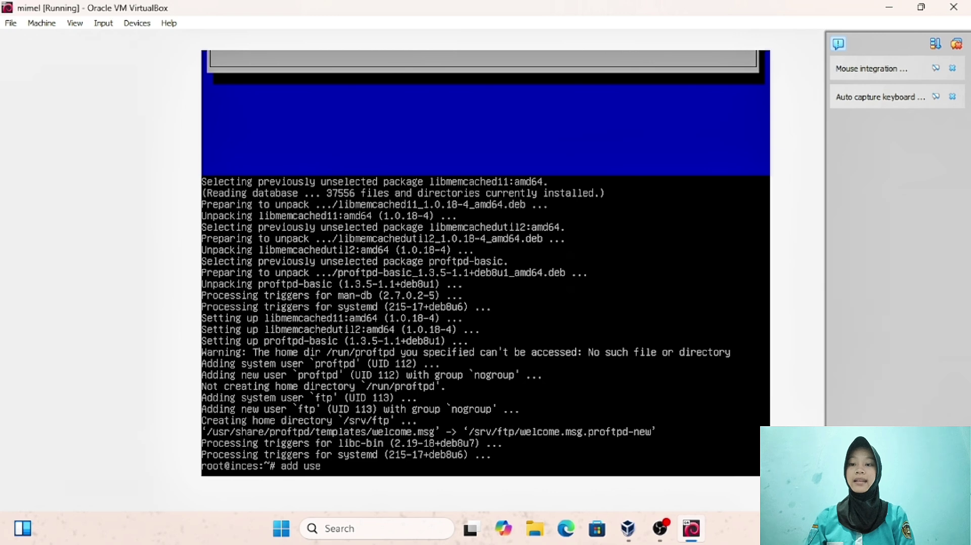
key(BackSpace)
key(BackSpace)
key(BackSpace)
key(BackSpace)
key(BackSpace)
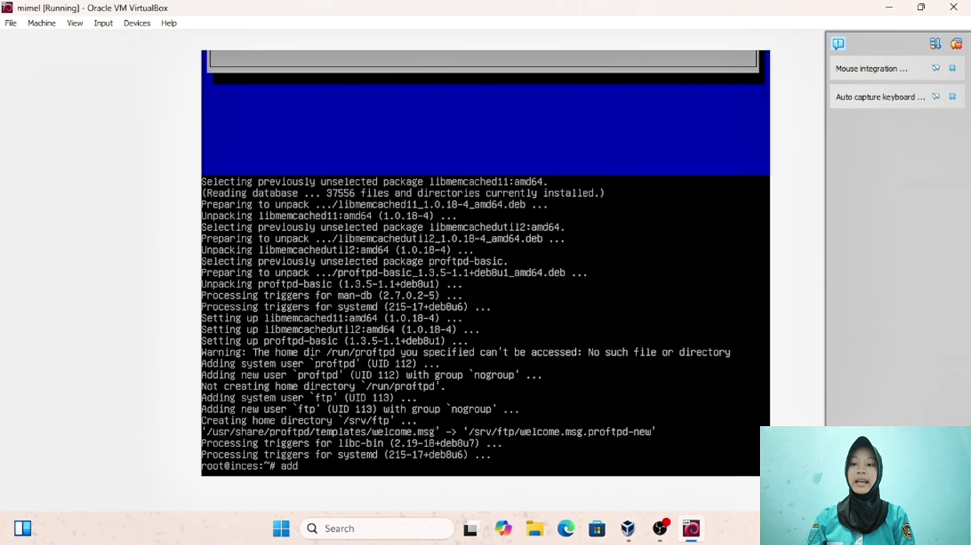
text(user)
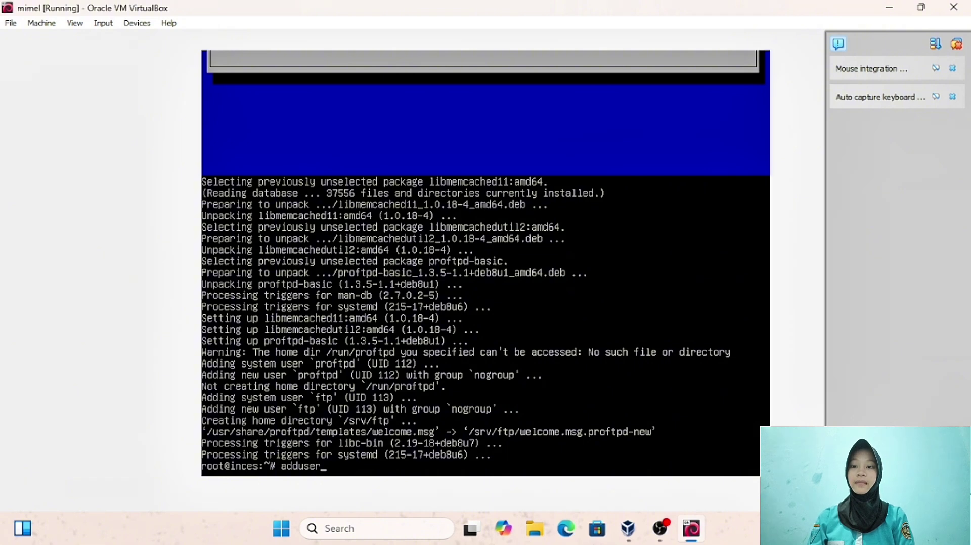
text(mimel)
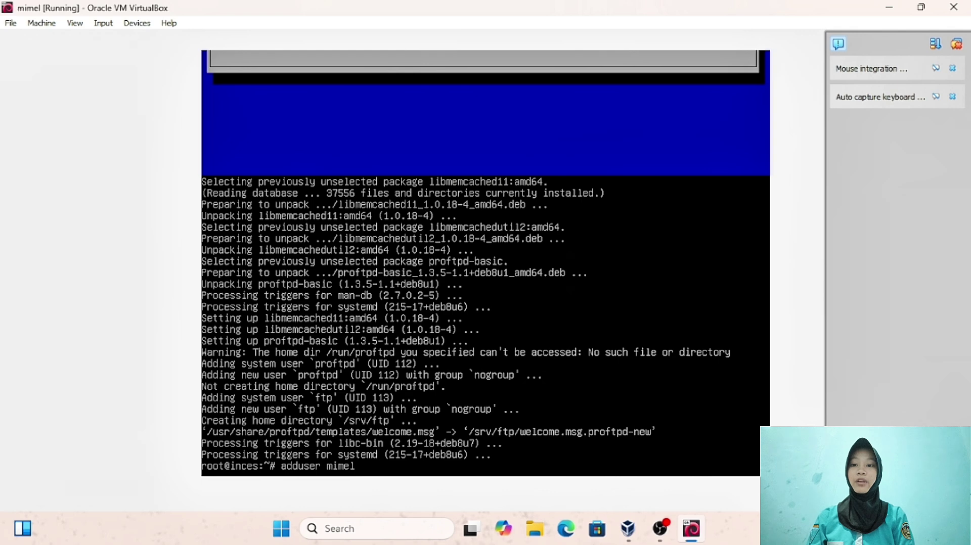
key(Return)
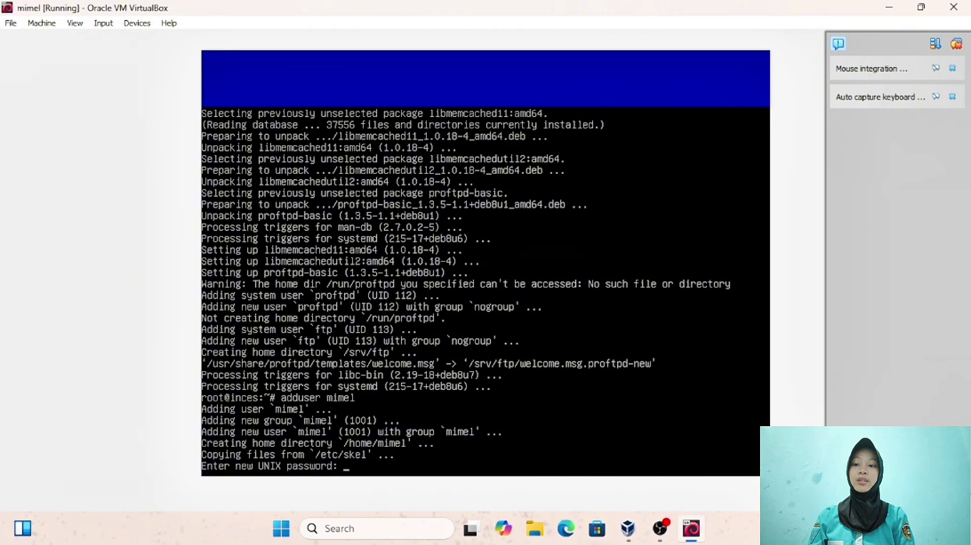
key(Return)
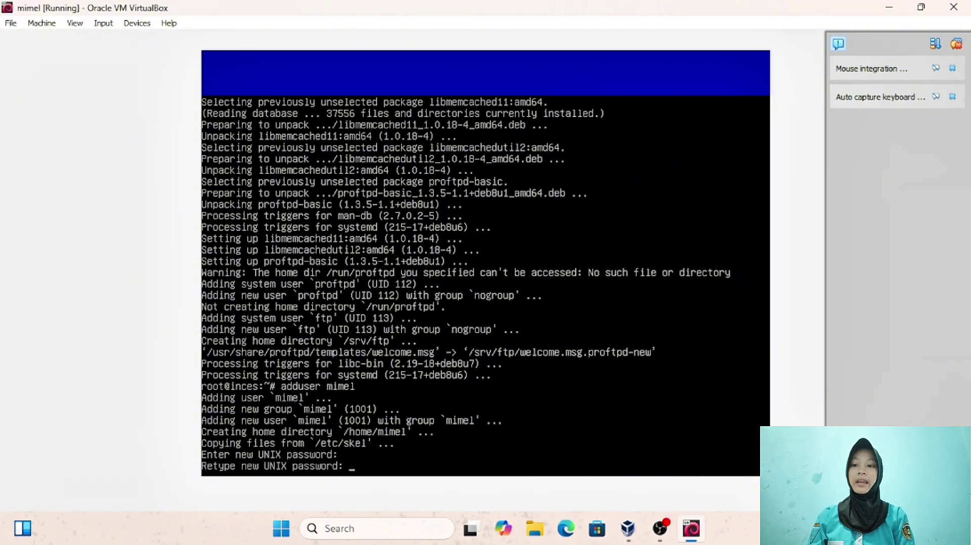
key(Return)
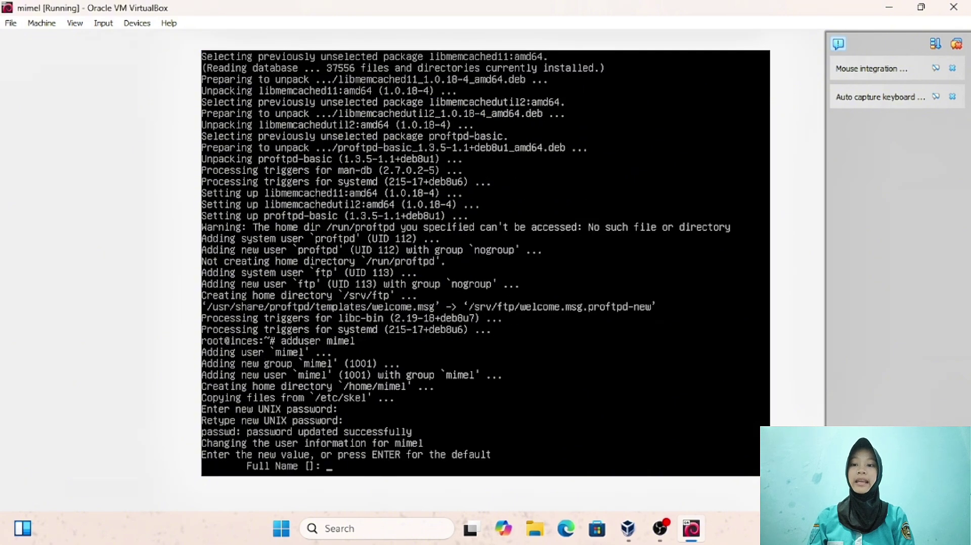
key(Return)
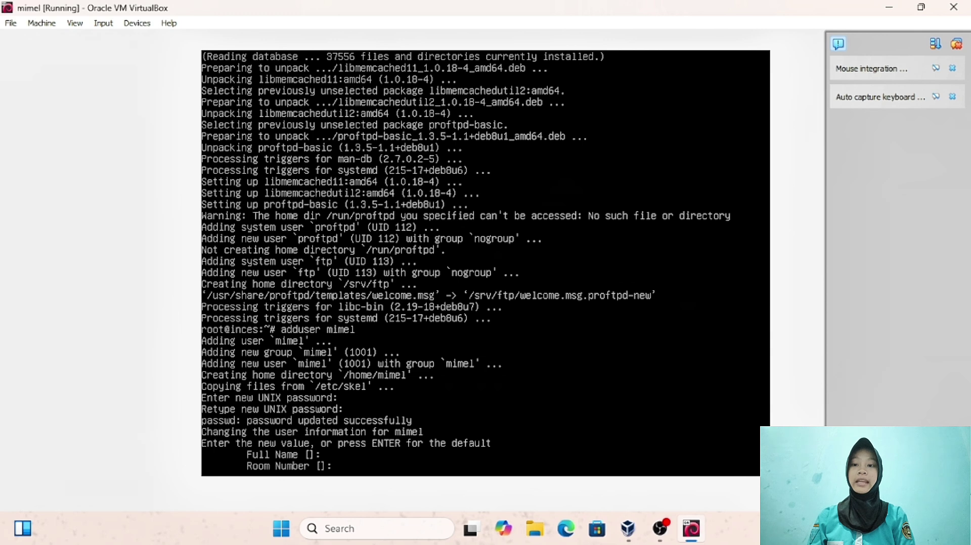
key(Return)
key(Return)
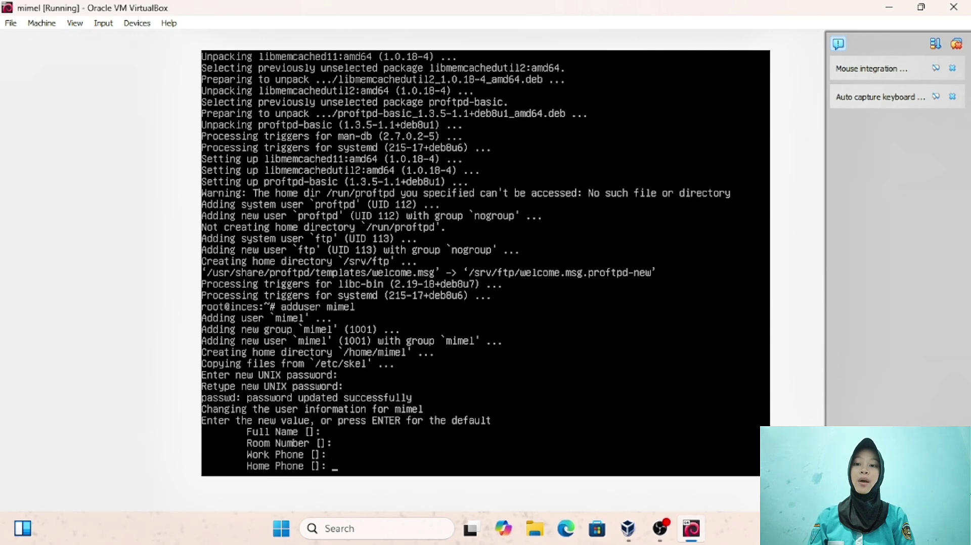
key(Return)
key(Return)
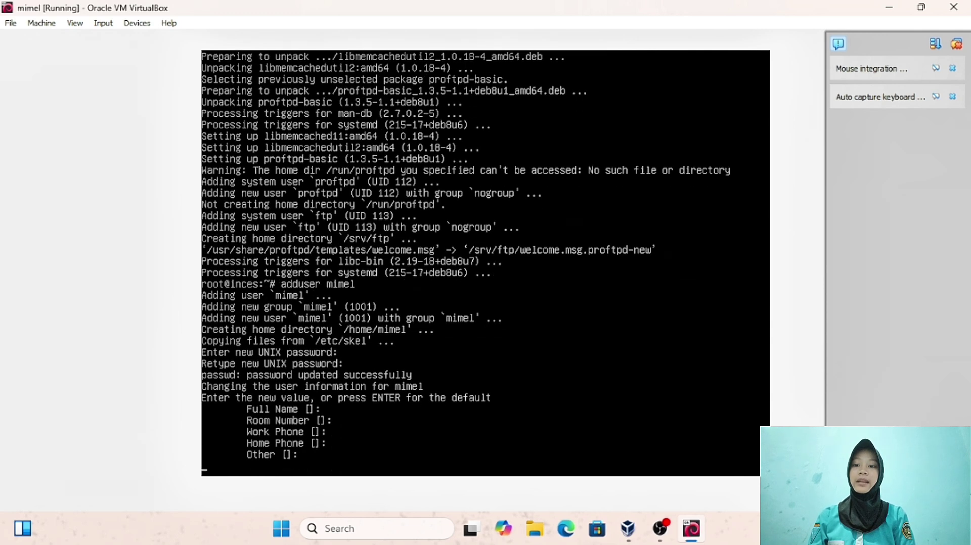
text(y)
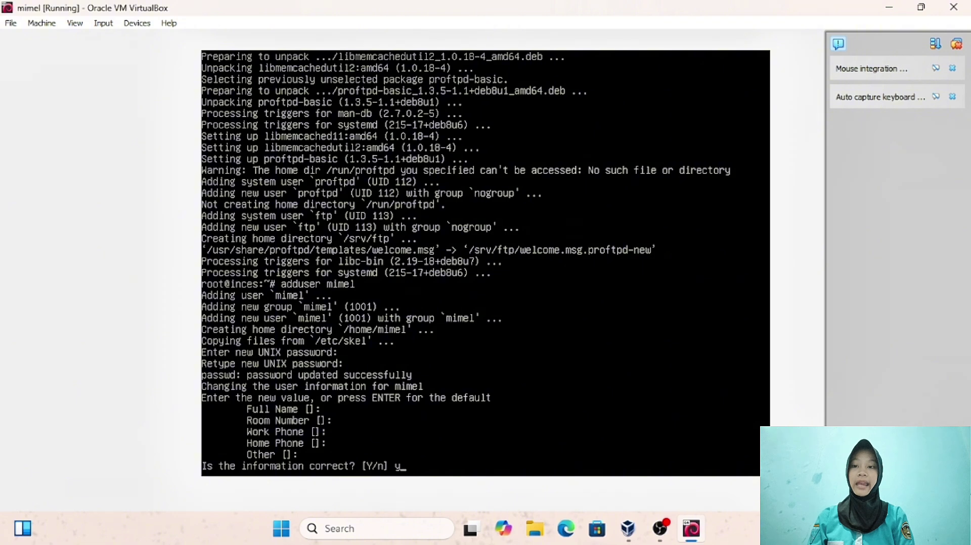
key(Return)
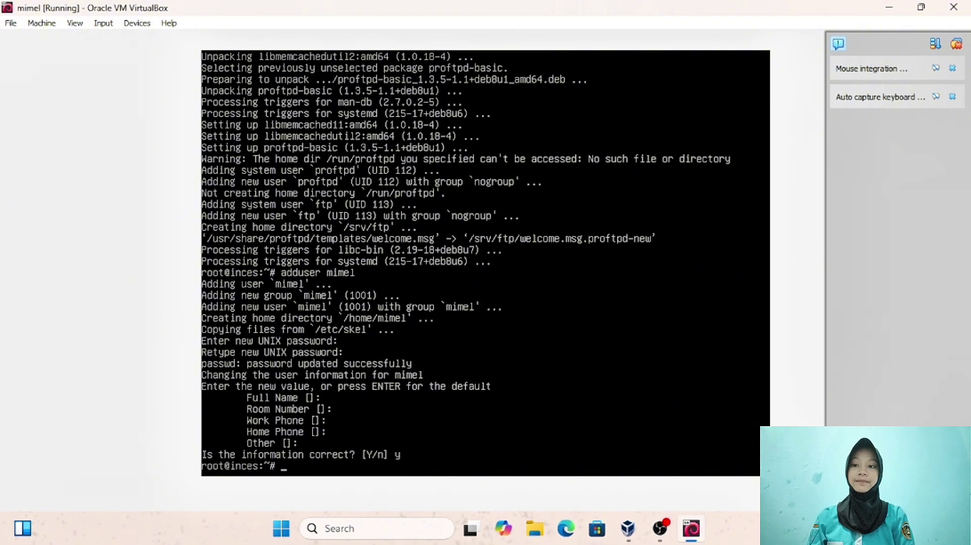
Step: Create a data folder inside the new user's home directory
text(cd )
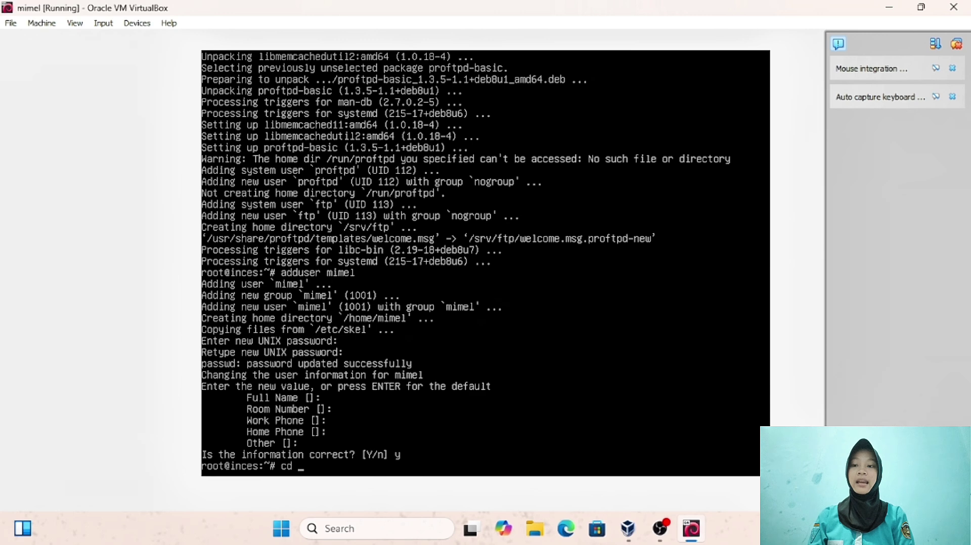
text(/home)
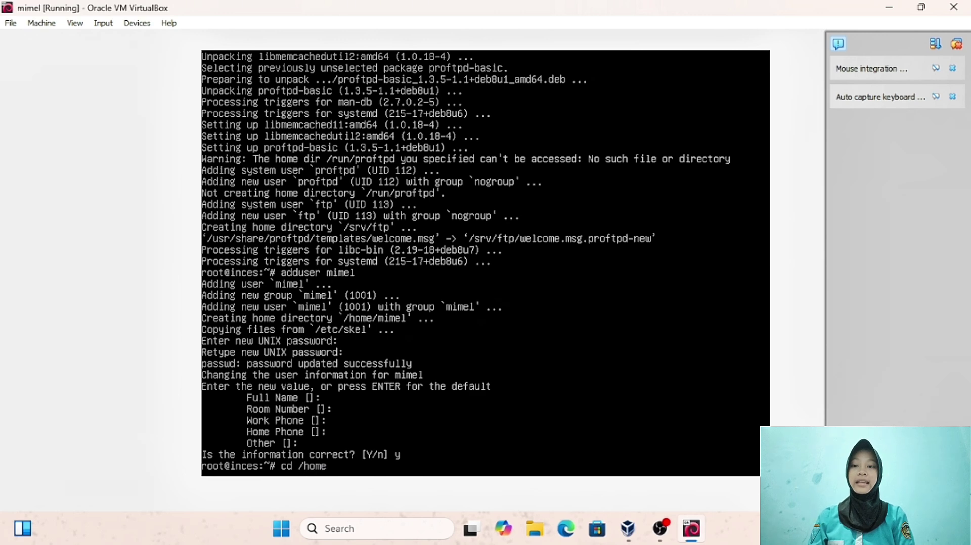
text(/)
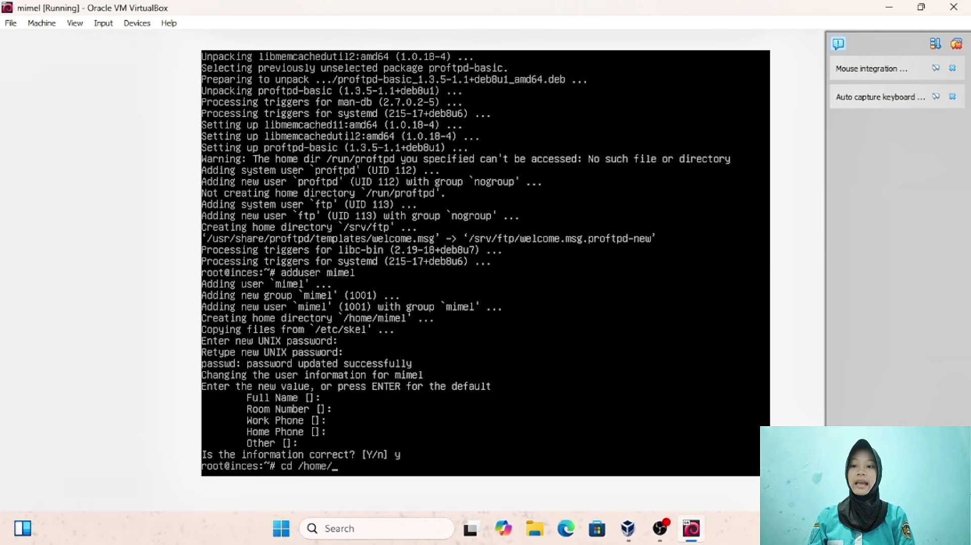
text(,)
key(BackSpace)
text(mi)
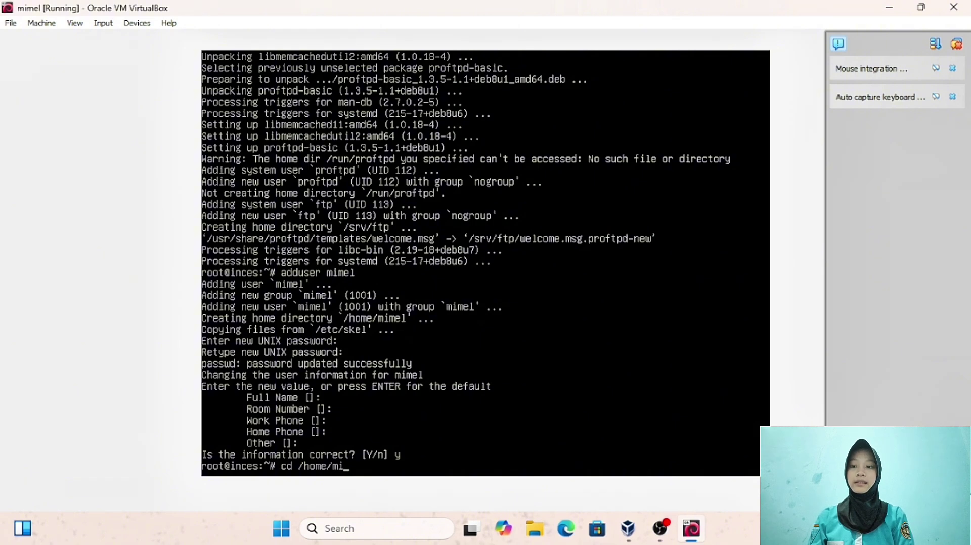
text(mel)
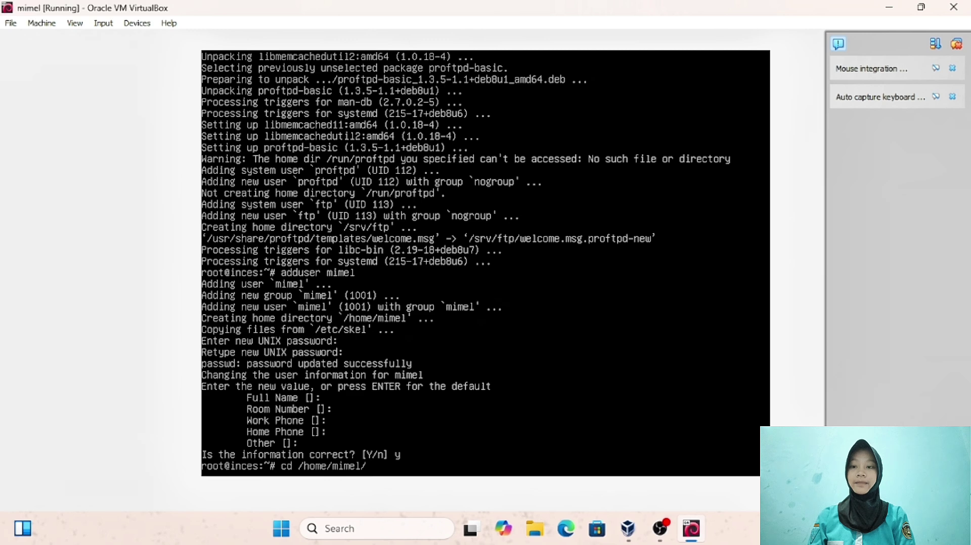
text(/)
key(Return)
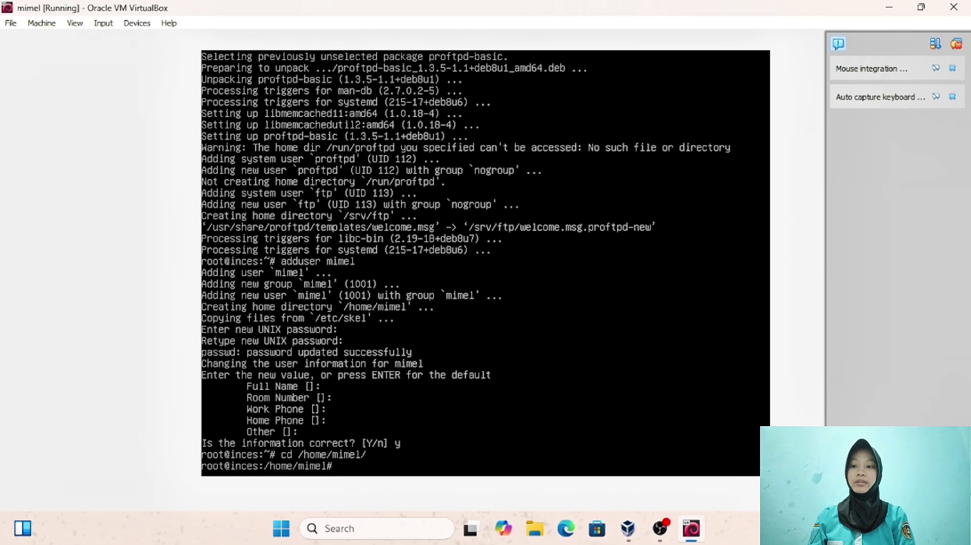
text(mkdir)
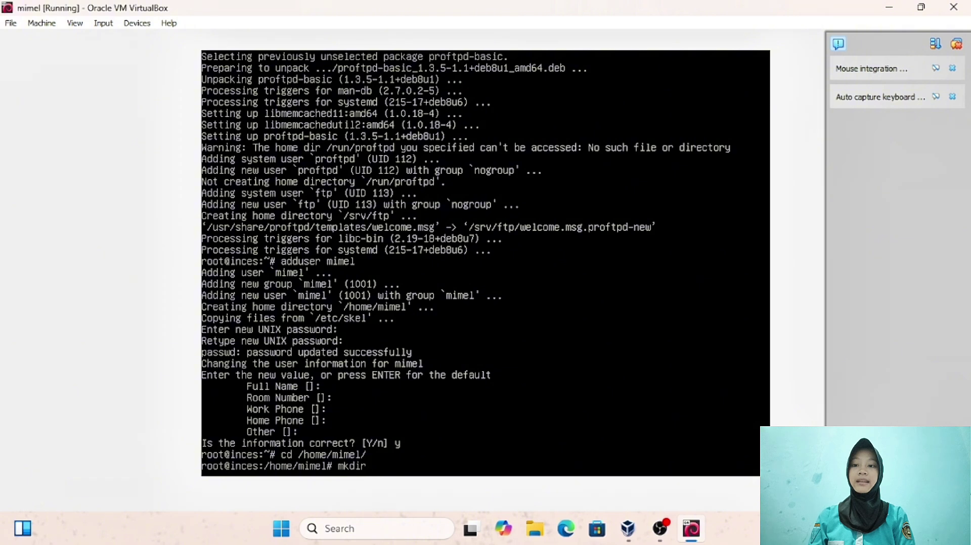
text( data)
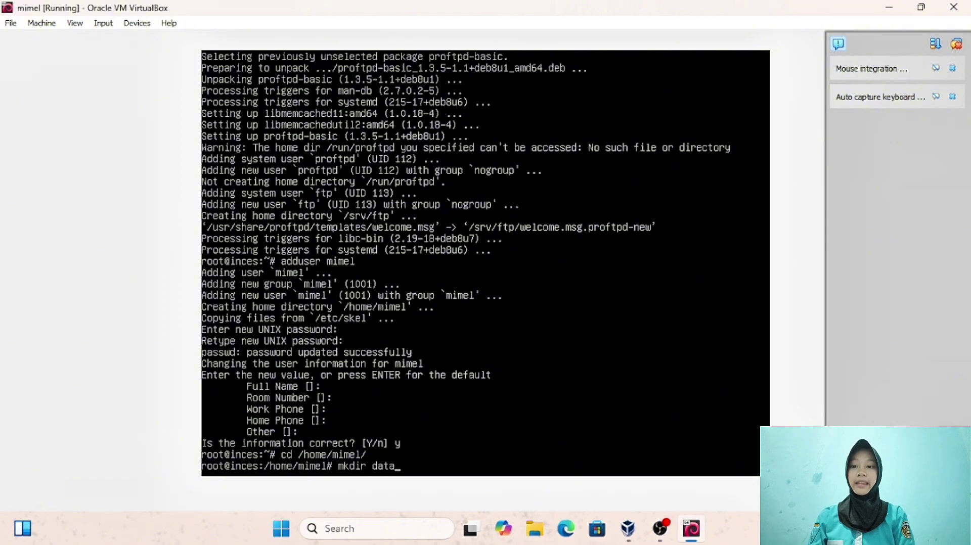
key(Return)
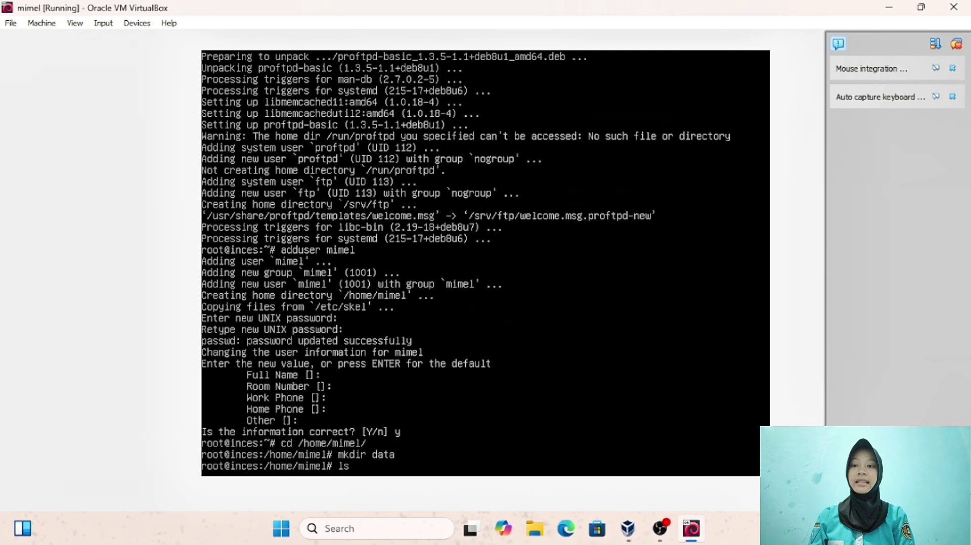
key(Return)
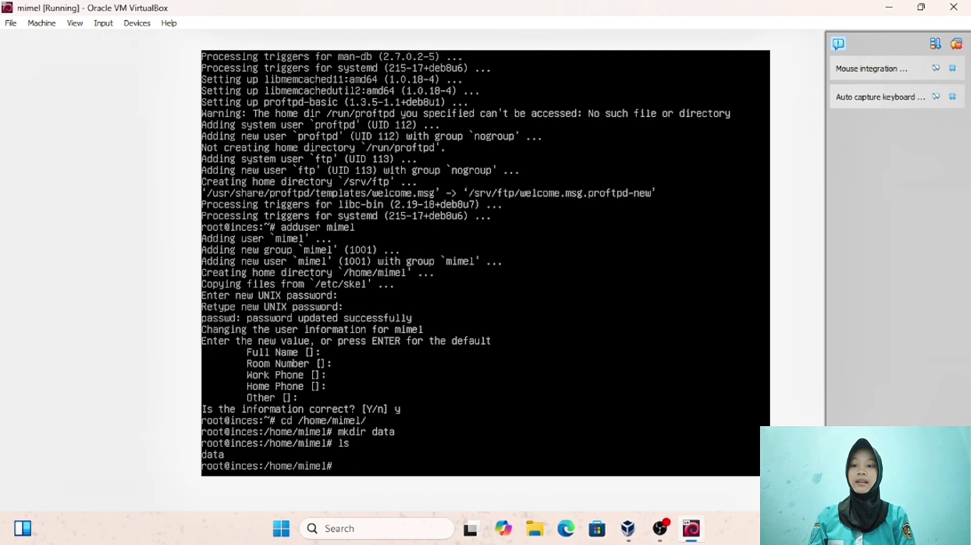
Step: Delete the ftp user and recreate it with useradd -d /share/ ftp
text(userdel)
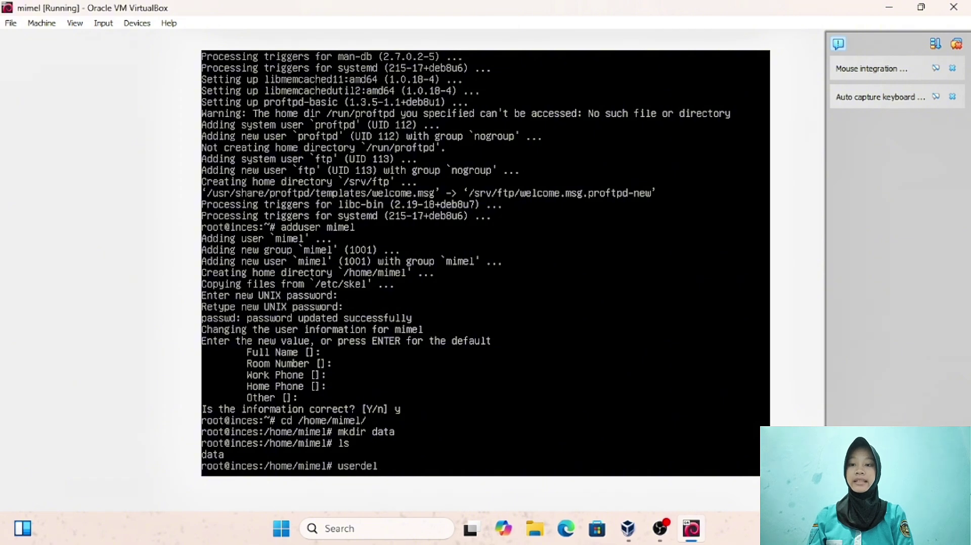
text( ftp)
key(Return)
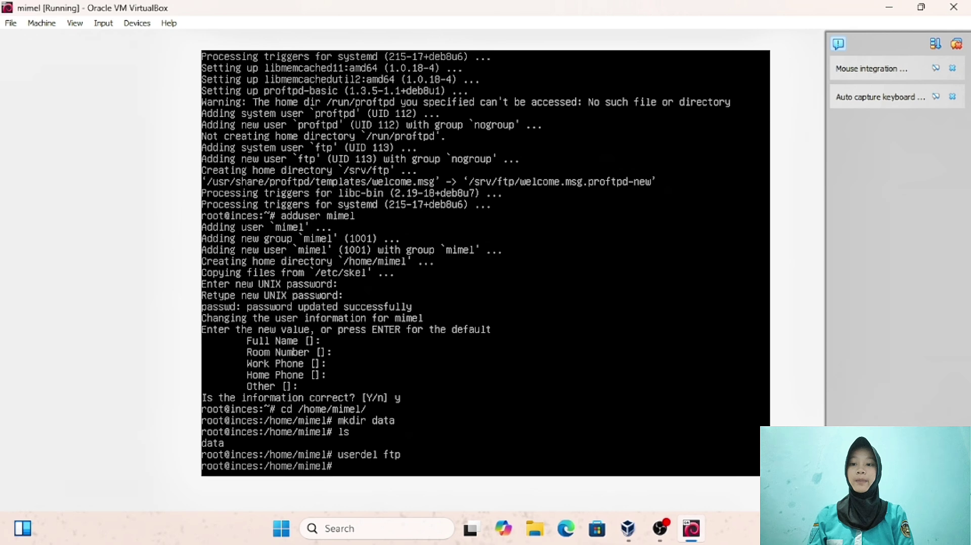
text(useradd)
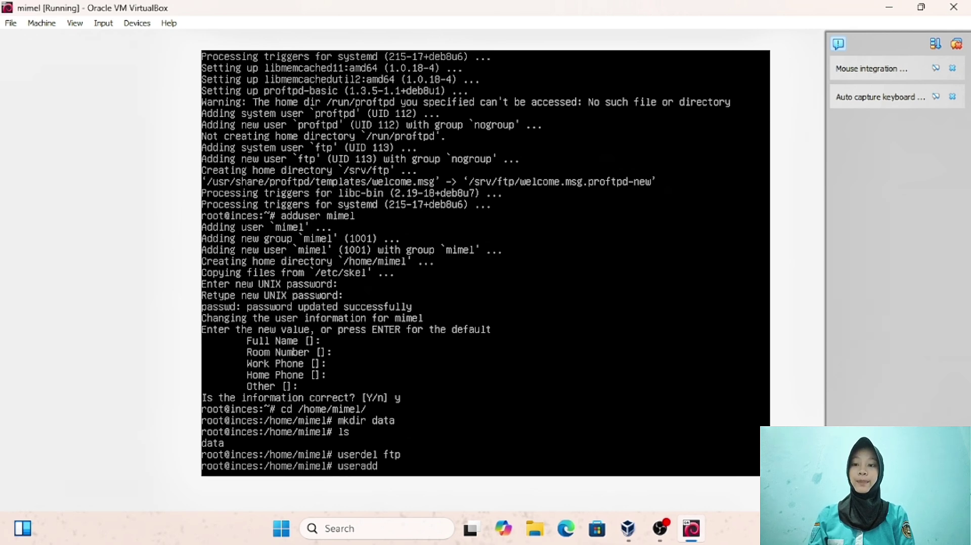
text( -d)
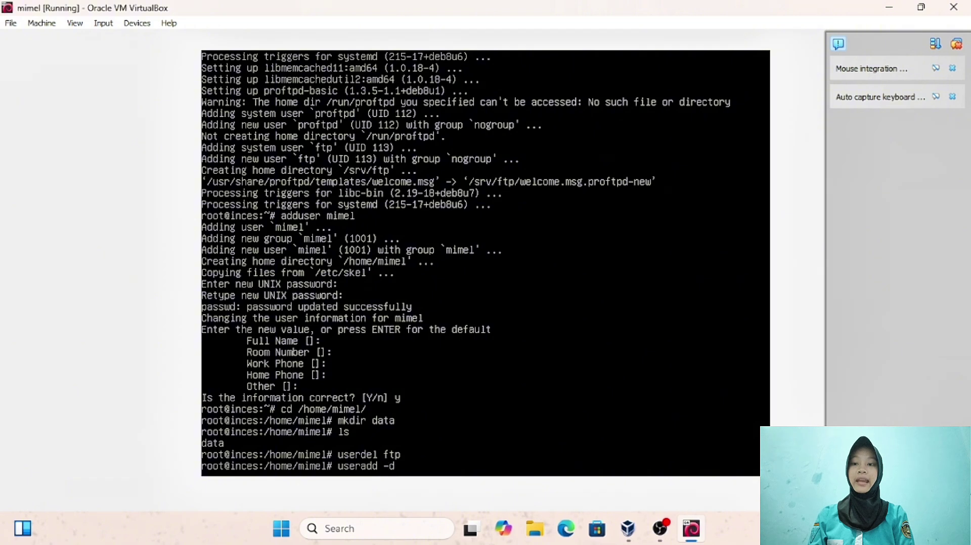
text( /)
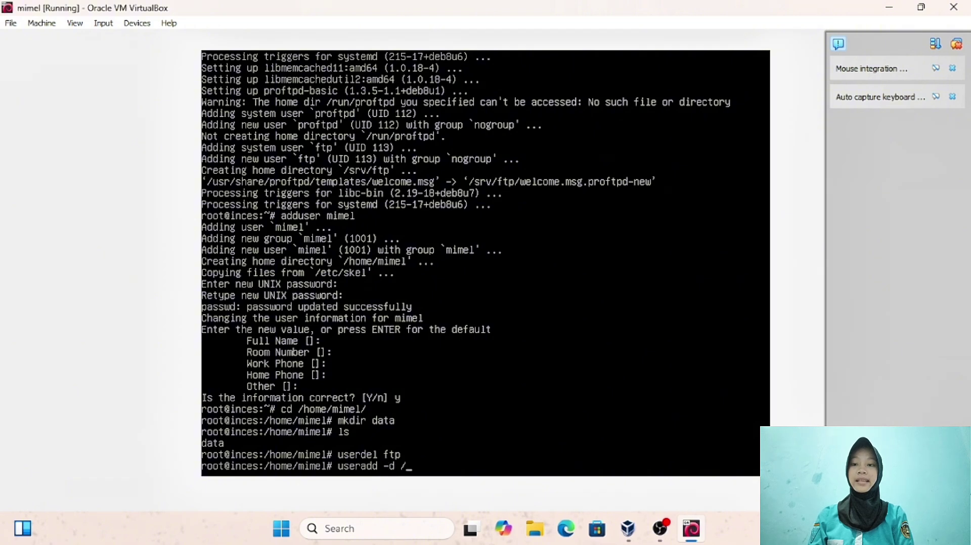
text(share)
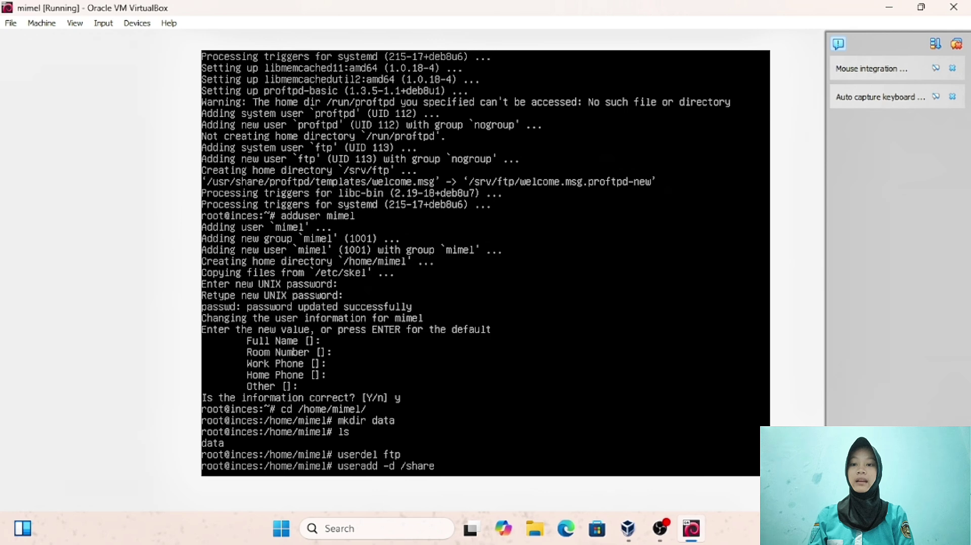
text(/ ft)
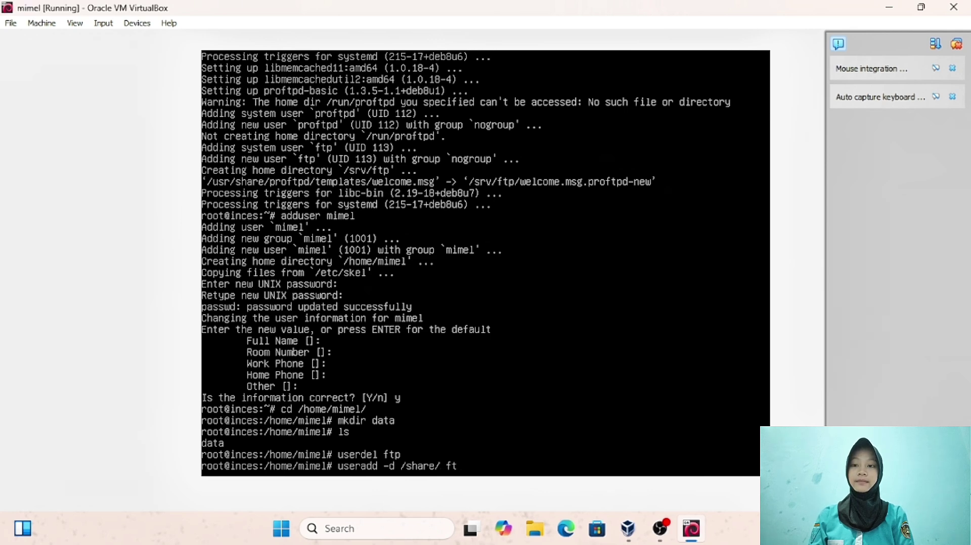
text(p)
key(Return)
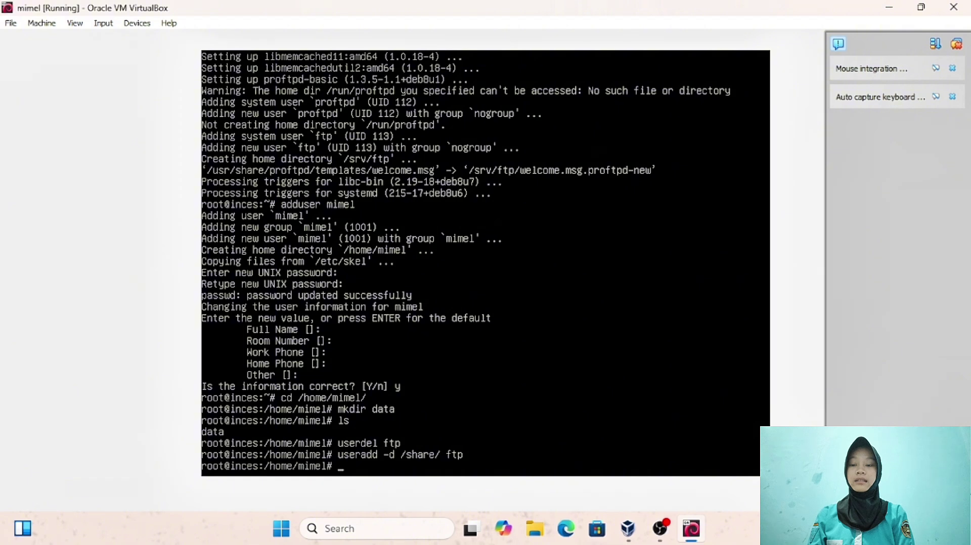
Step: Set a new password for the ftp account with passwd ftp
text(pass)
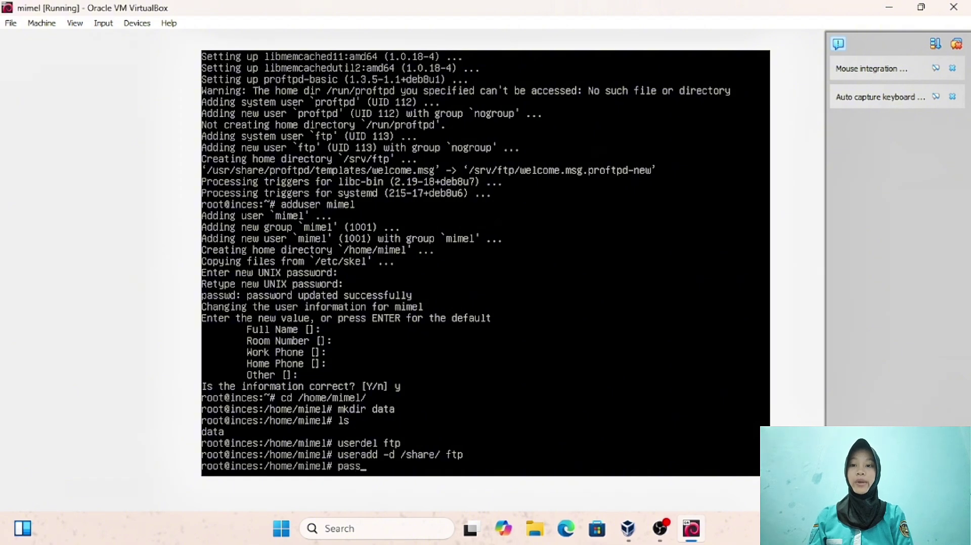
text(wd ftp)
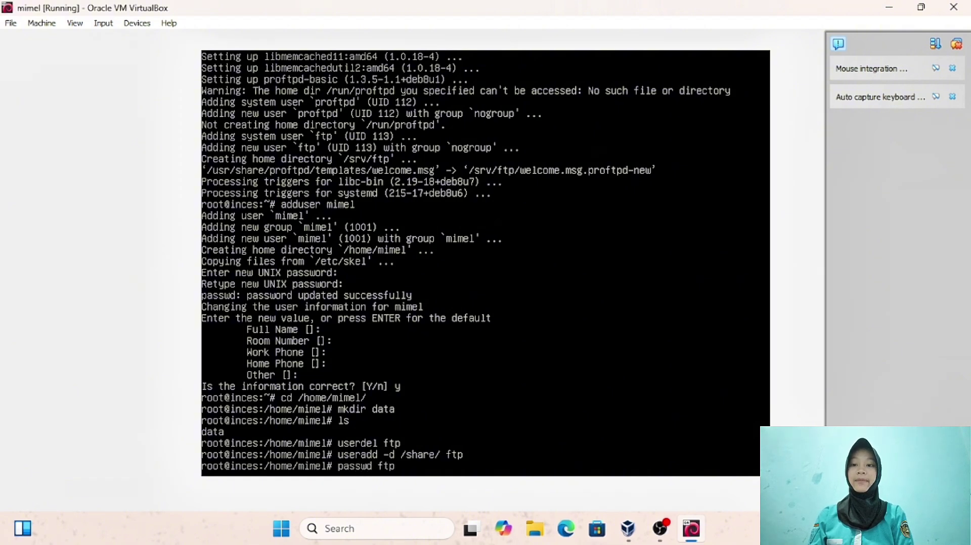
key(Return)
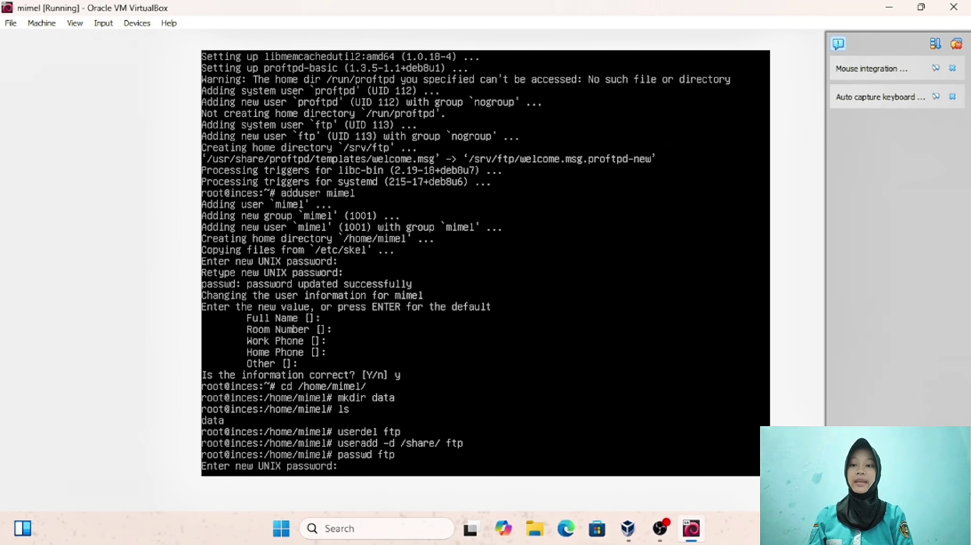
key(Return)
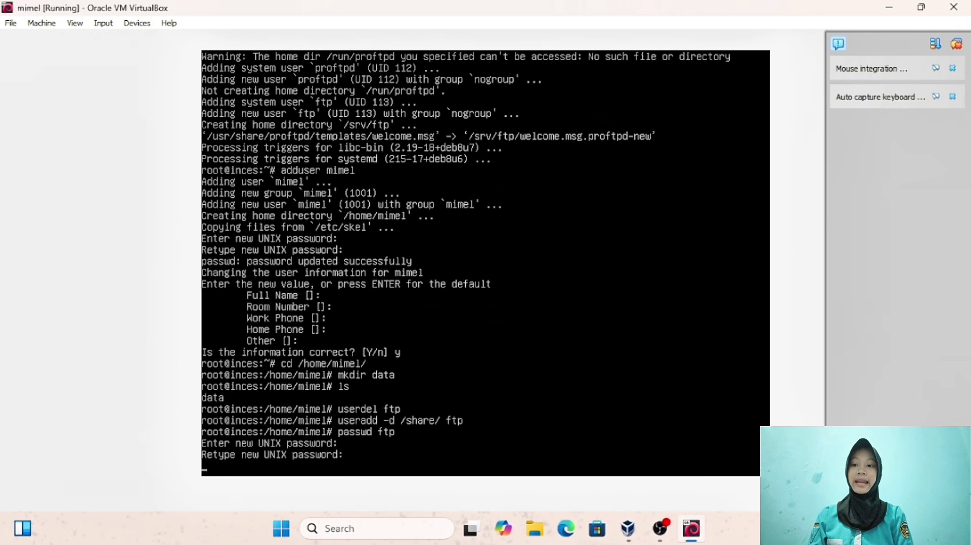
key(Return)
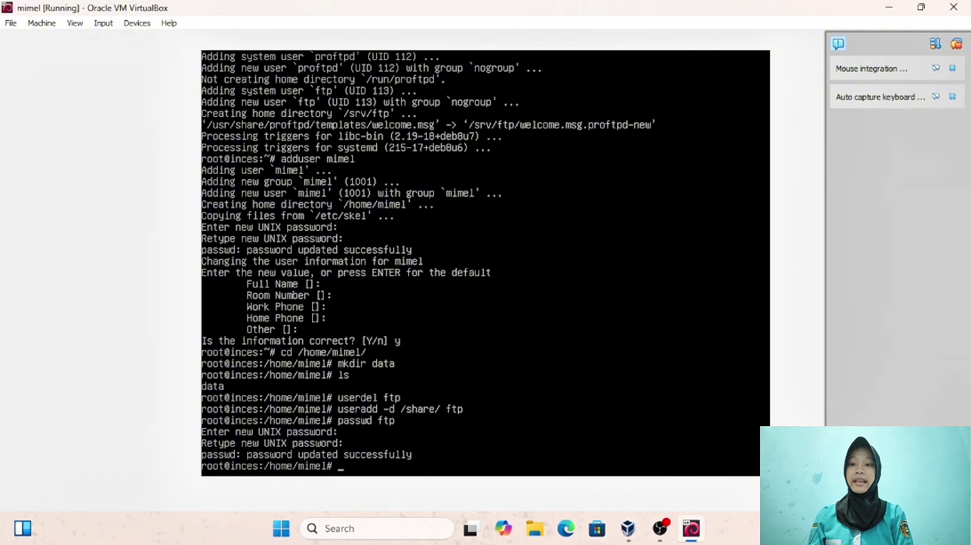
text(chmod)
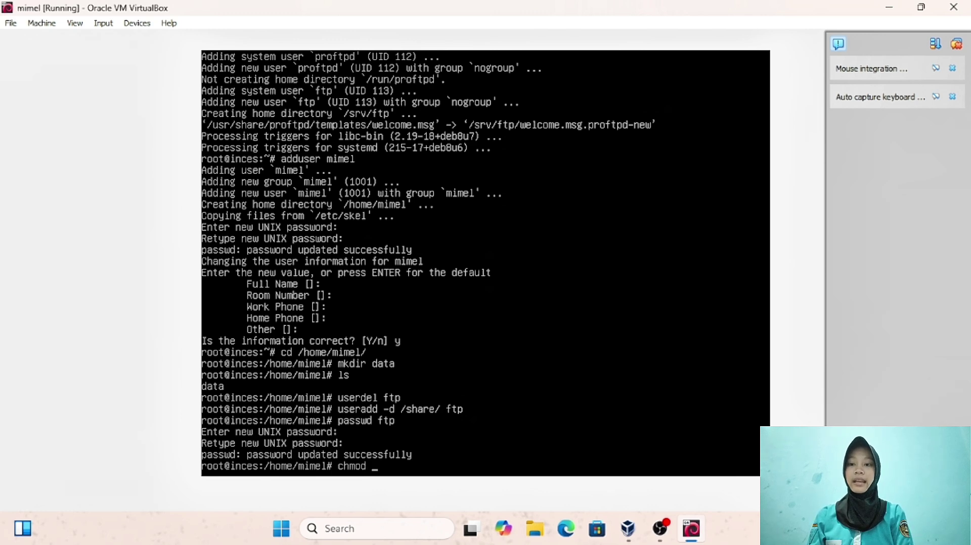
Step: Give the data folder 777 permissions with chmod 777 data/
text(tri)
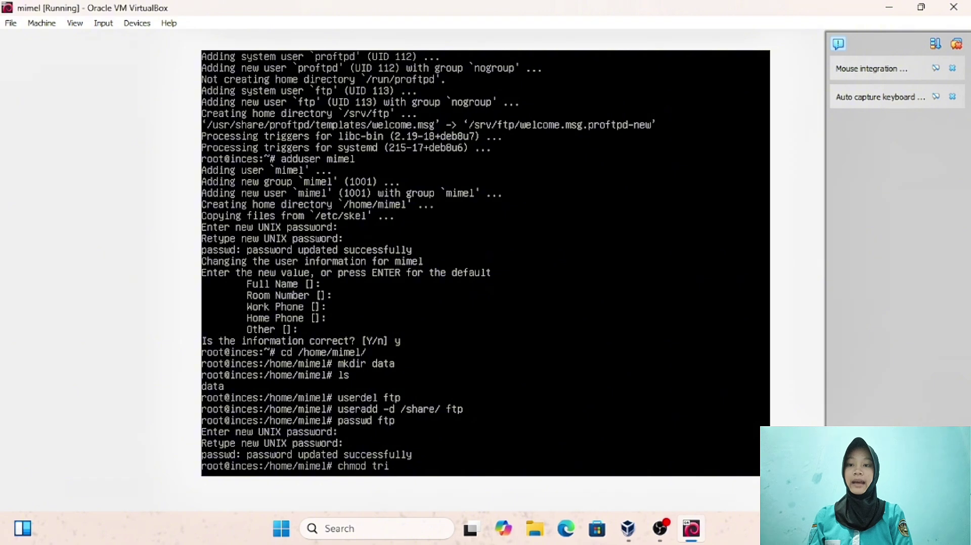
key(BackSpace)
key(BackSpace)
key(BackSpace)
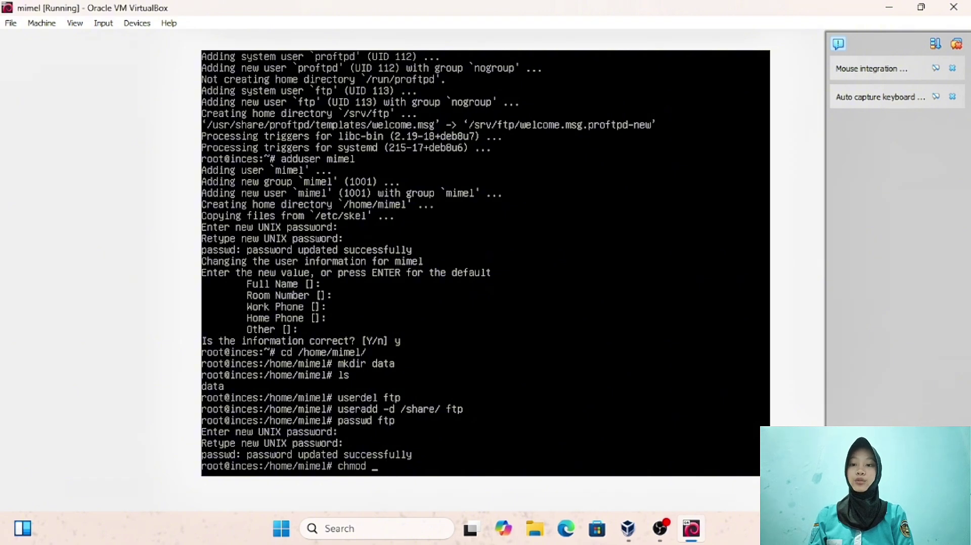
text(777)
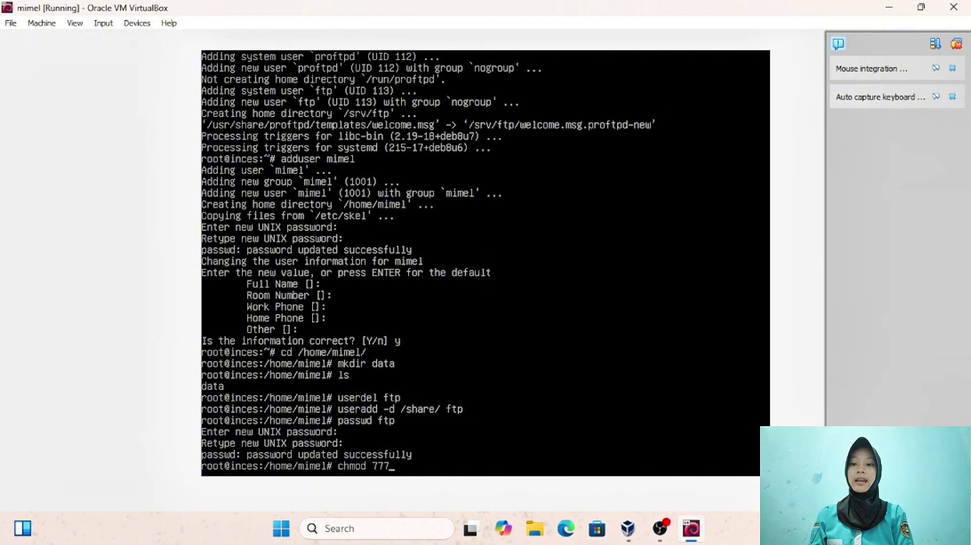
text( data)
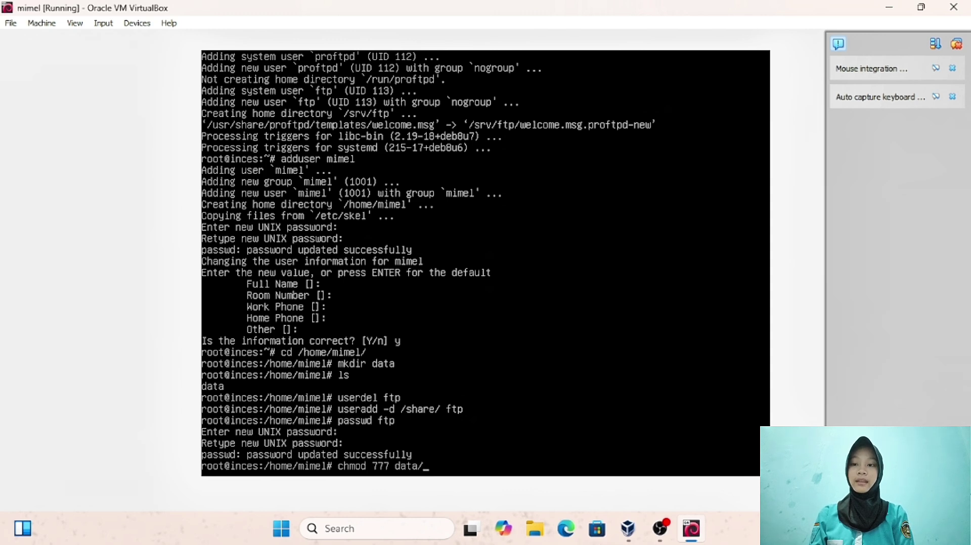
text(/)
key(Return)
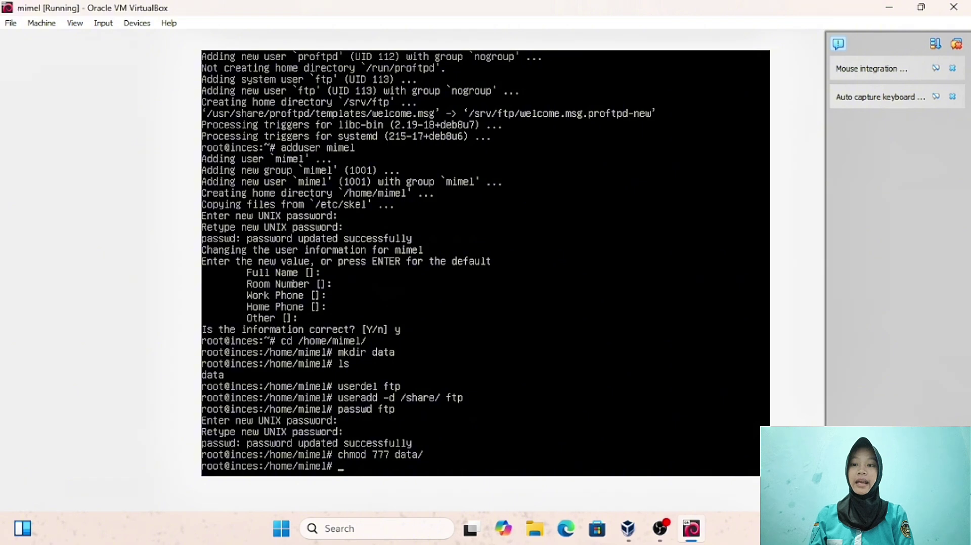
Step: Open /etc/apt/sources.list in nano
text(nano)
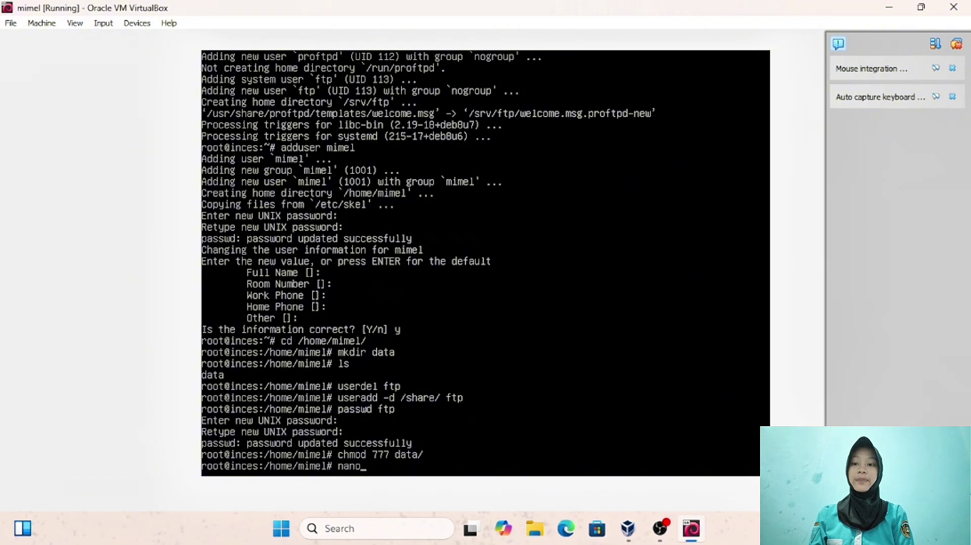
text( /etc)
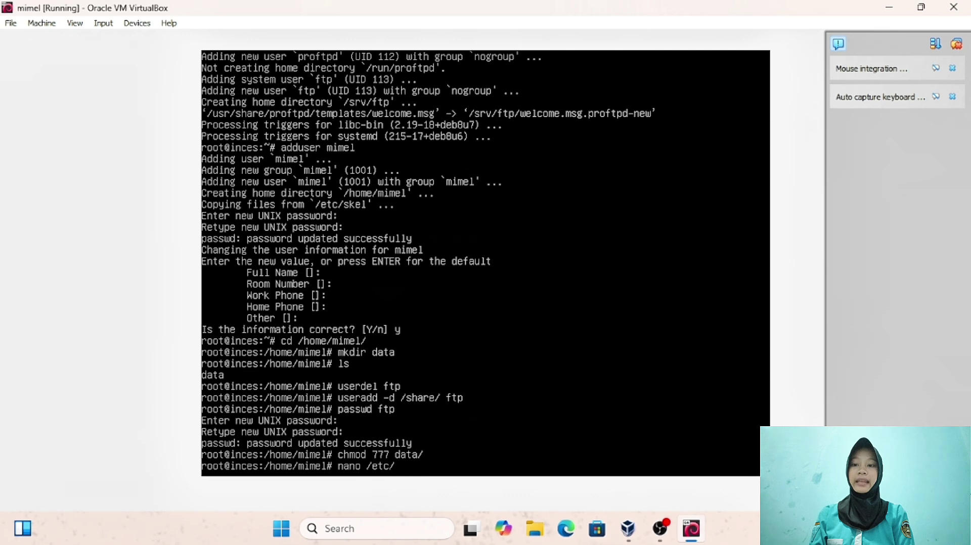
text(/apt)
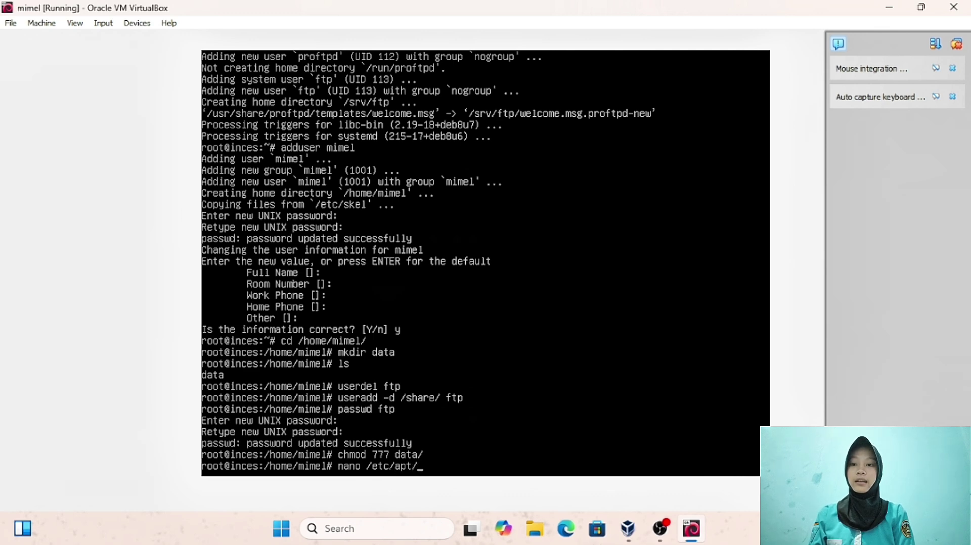
text(/soul)
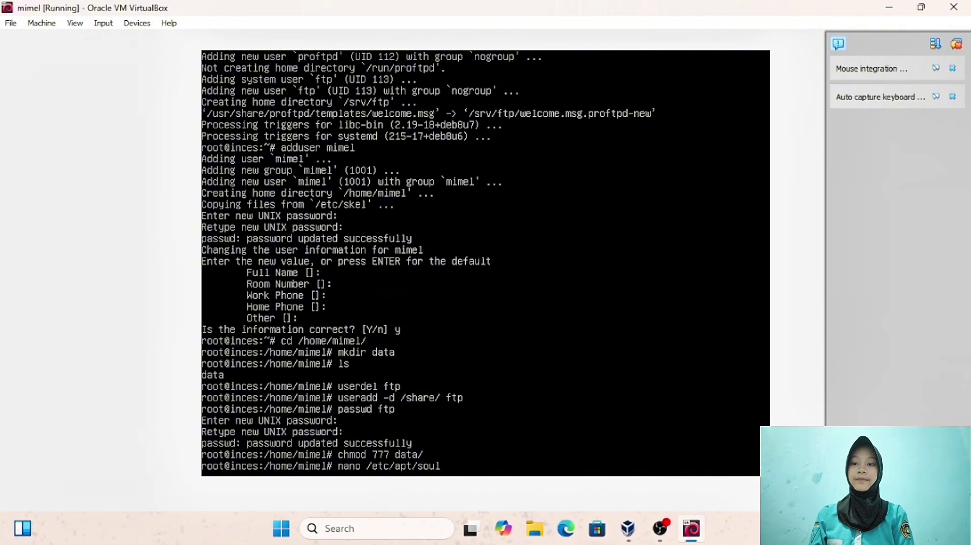
key(BackSpace)
text(r)
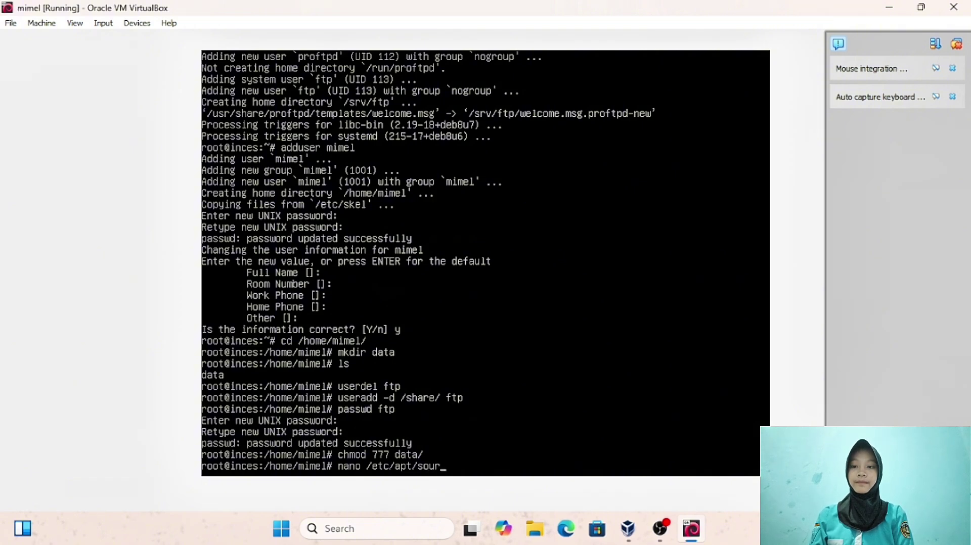
text(cees)
key(BackSpace)
key(BackSpace)
text(s.lis)
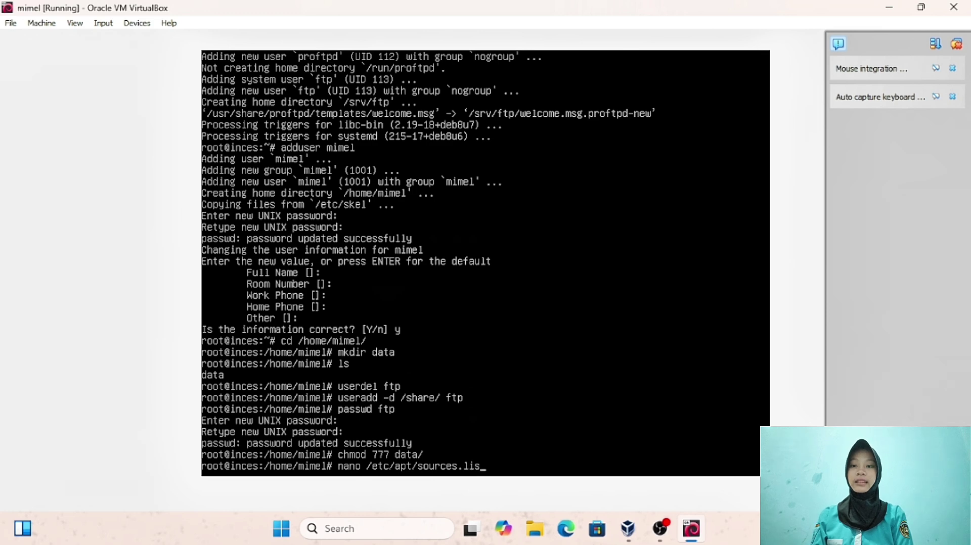
text(t)
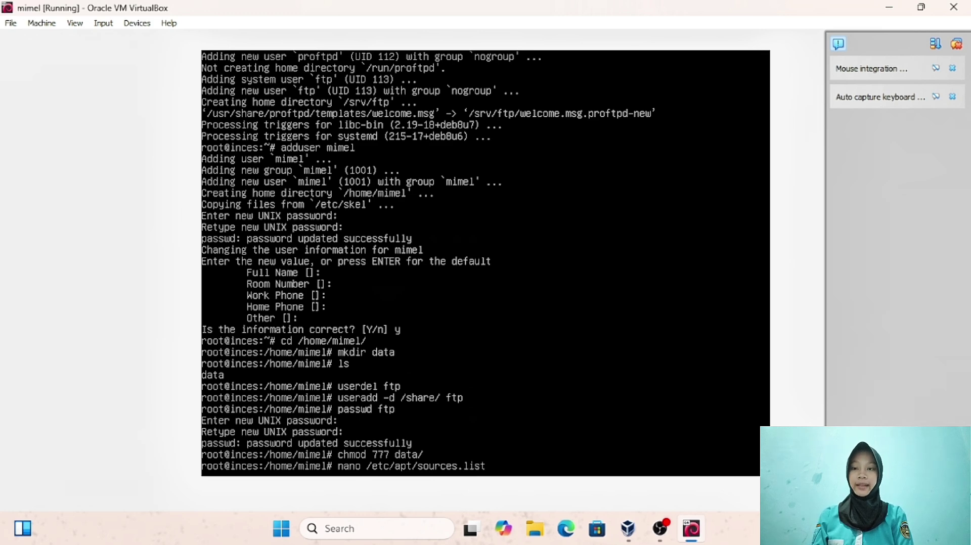
key(Return)
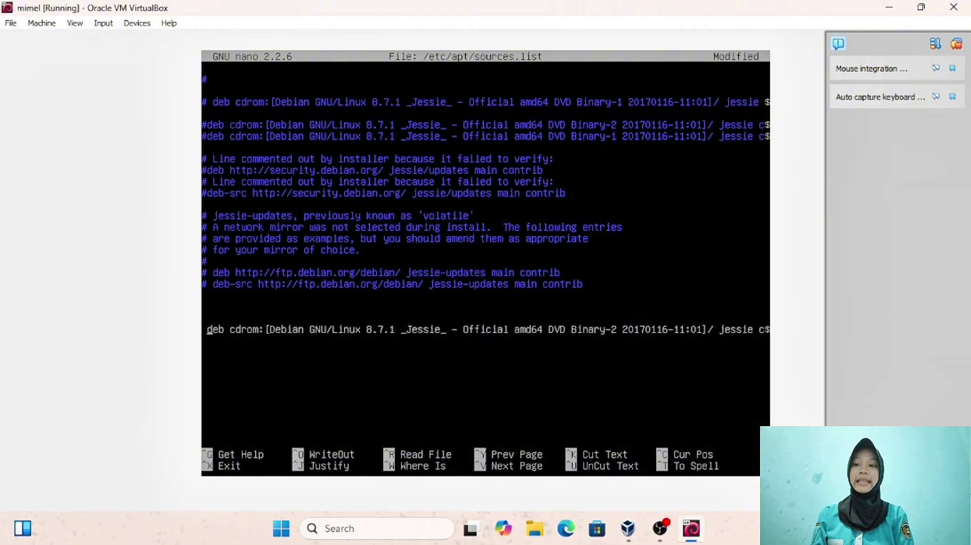
Step: Prefix the Binary-2 cdrom deb line with # and save sources.list
key(BackSpace)
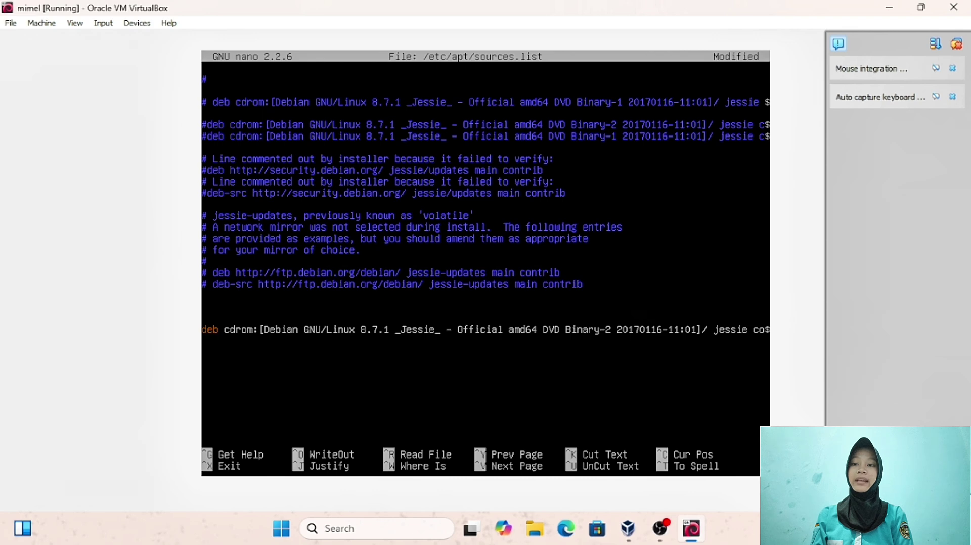
text(#)
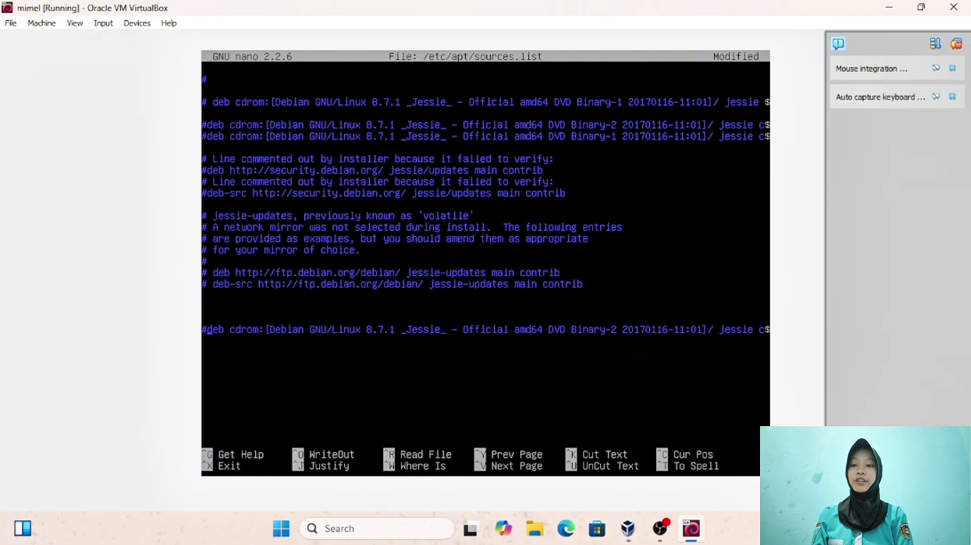
key(ctrl+x)
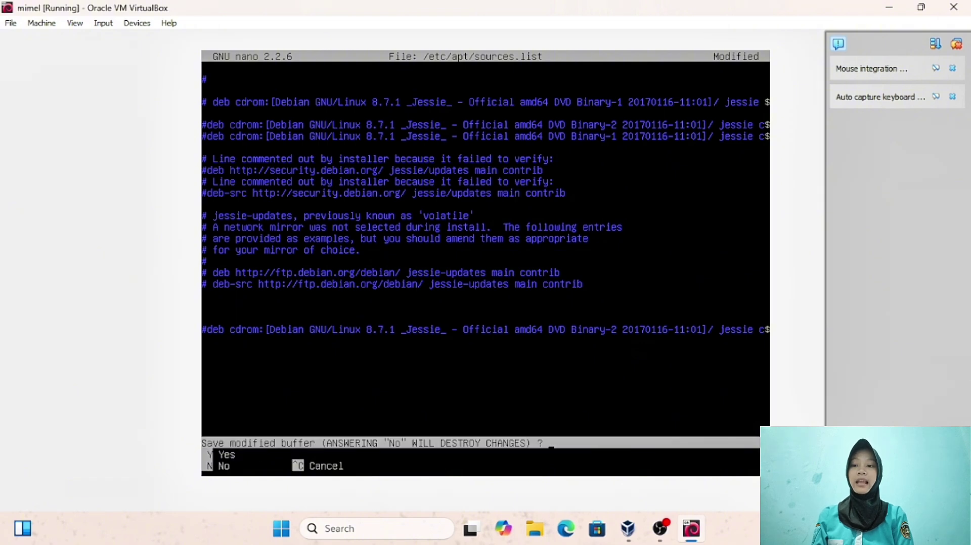
key(y)
key(Return)
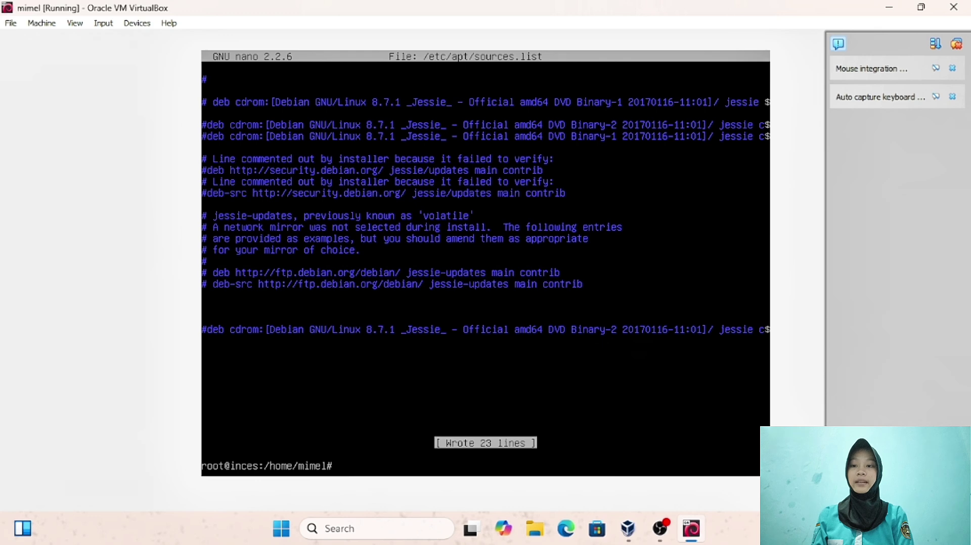
Step: Open /etc/proftpd/proftpd.conf in nano, correcting typos in the path along the way
text(nano)
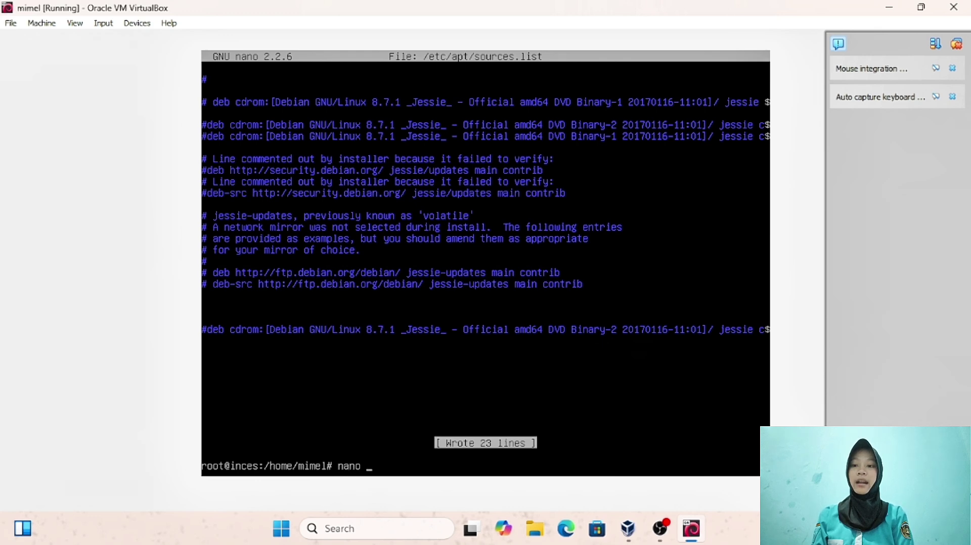
text(/et)
key(BackSpace)
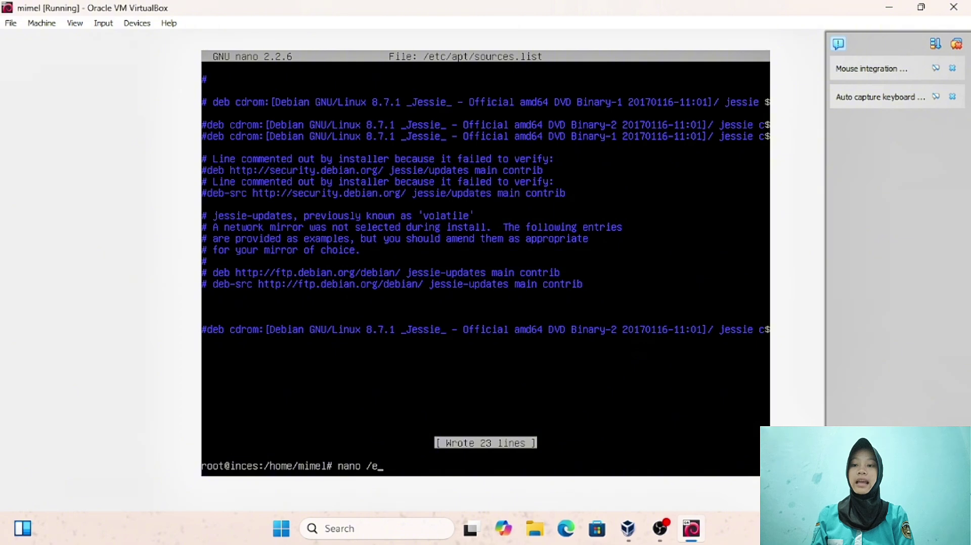
text(c)
key(BackSpace)
key(BackSpace)
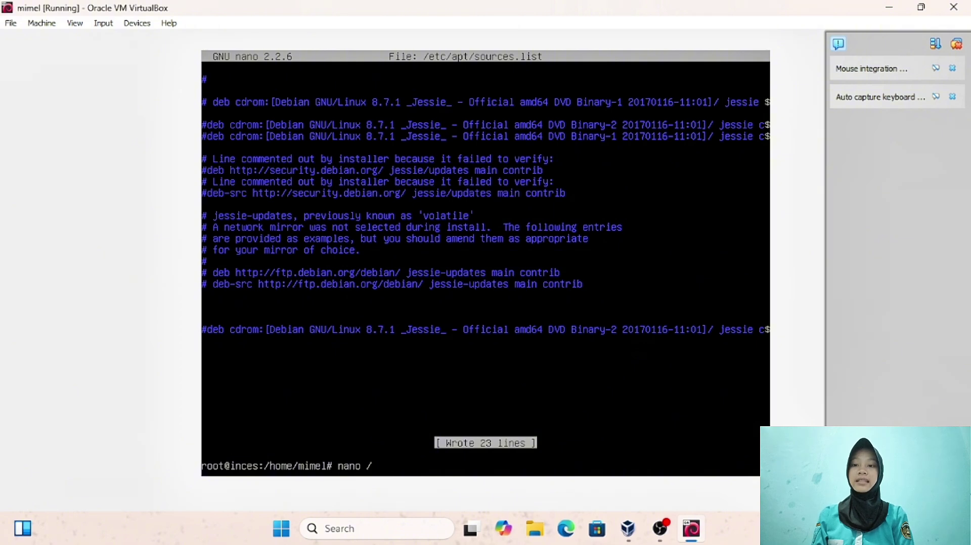
text(etc/)
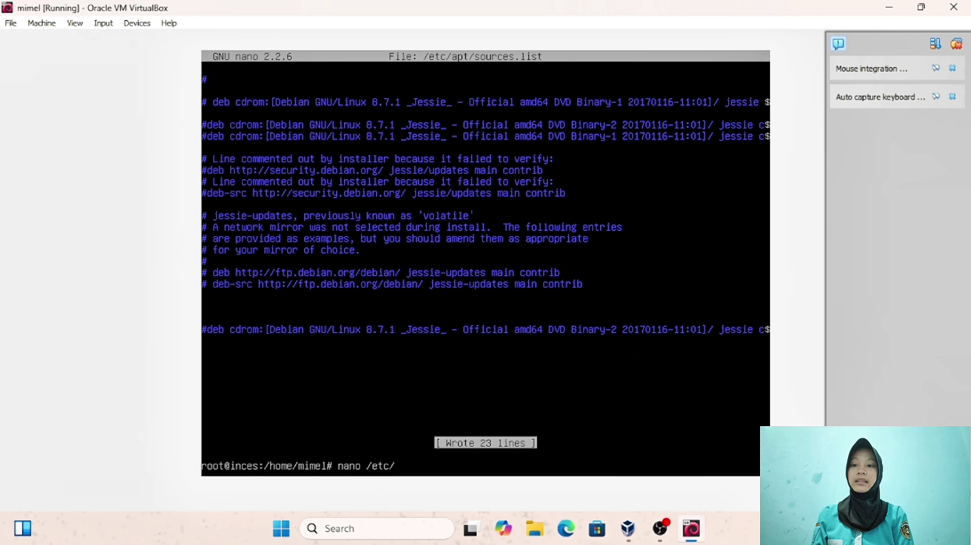
text(provt)
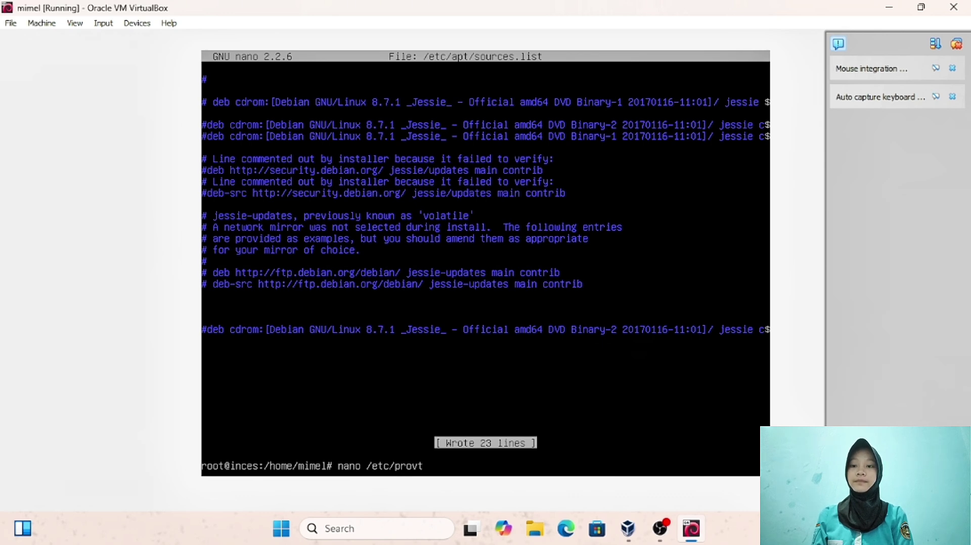
key(BackSpace)
key(BackSpace)
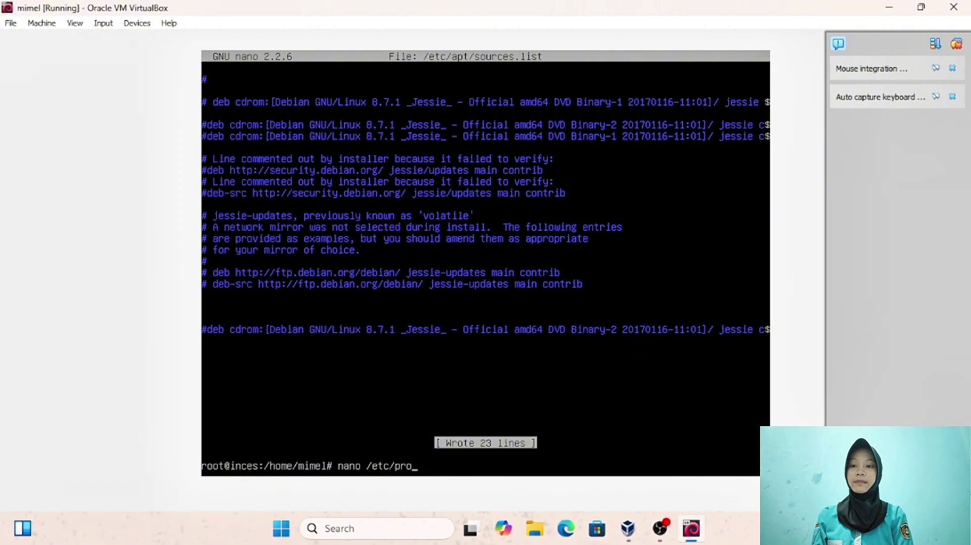
text(ftpd)
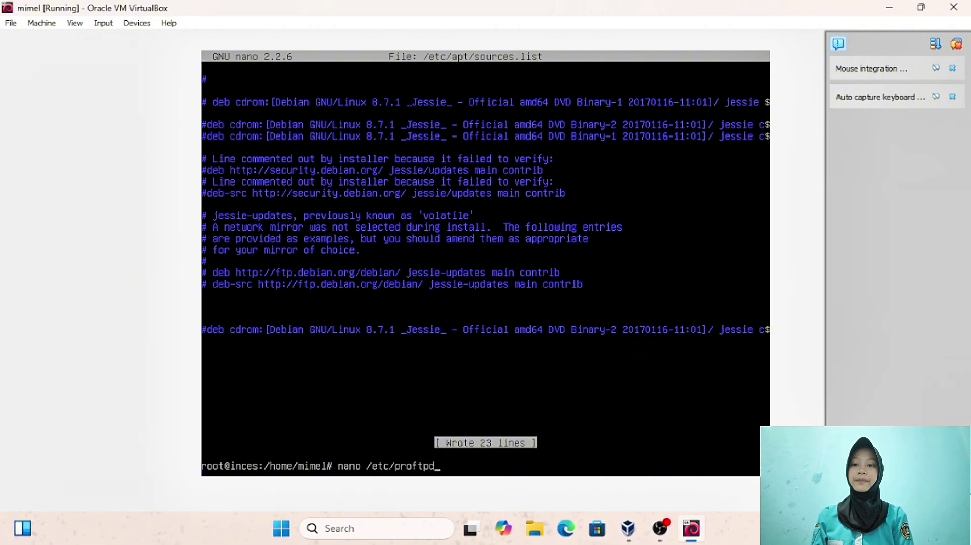
text(/)
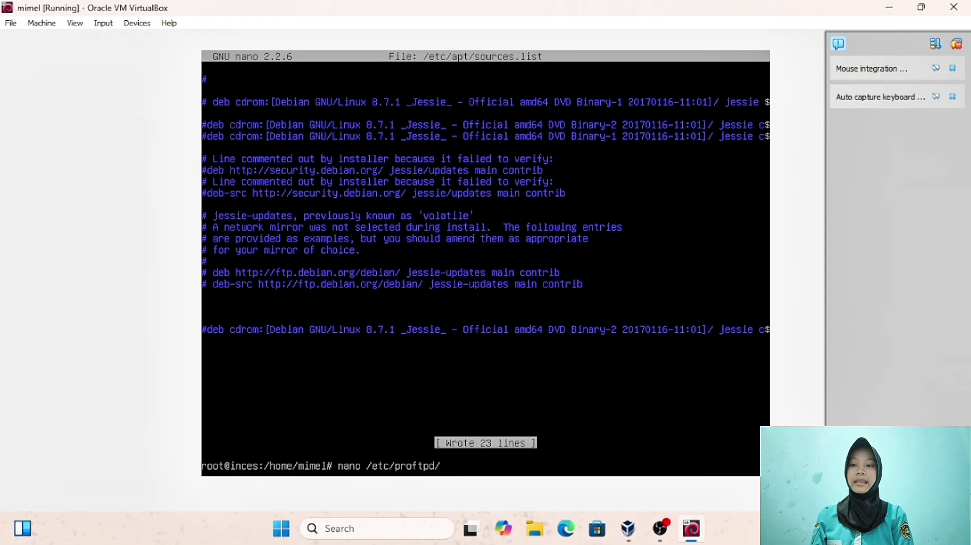
text(pro)
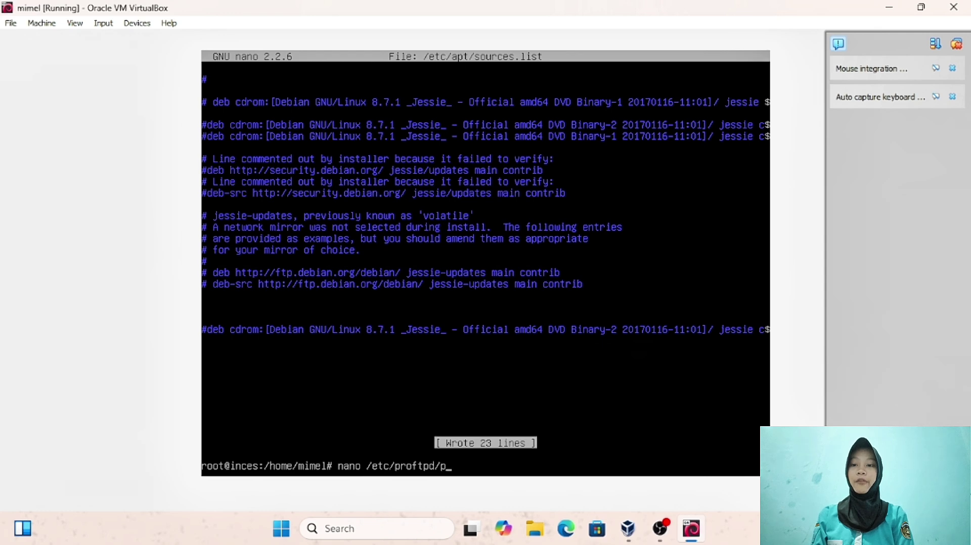
text(ft)
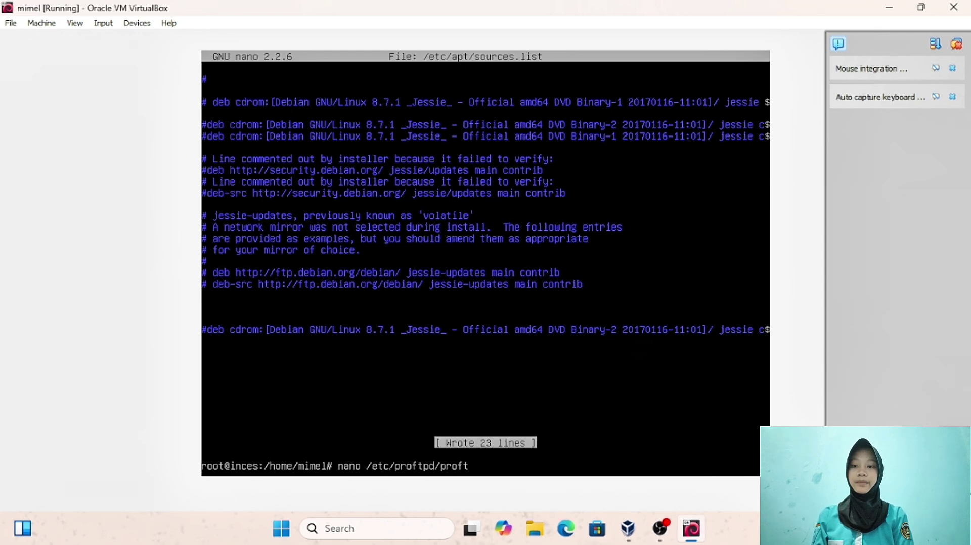
text(pd.)
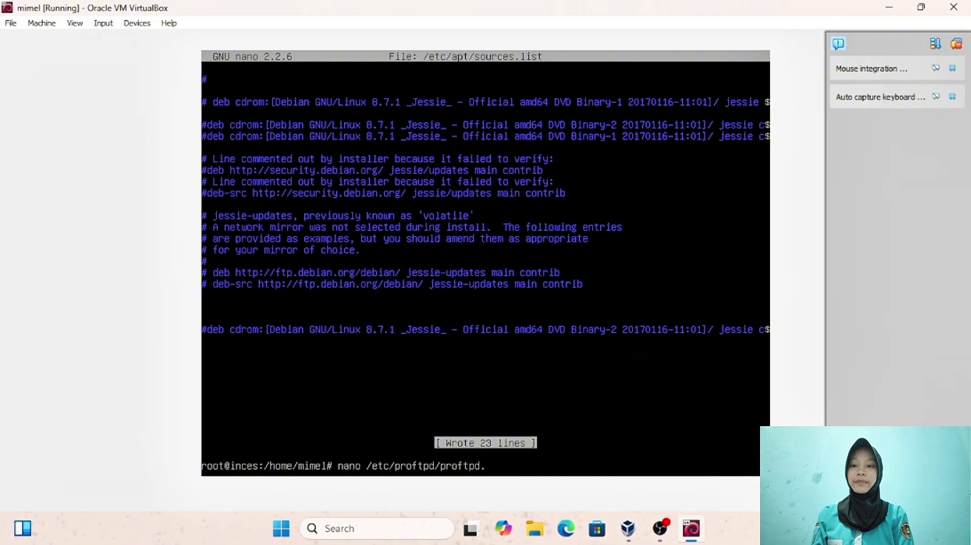
text(conf)
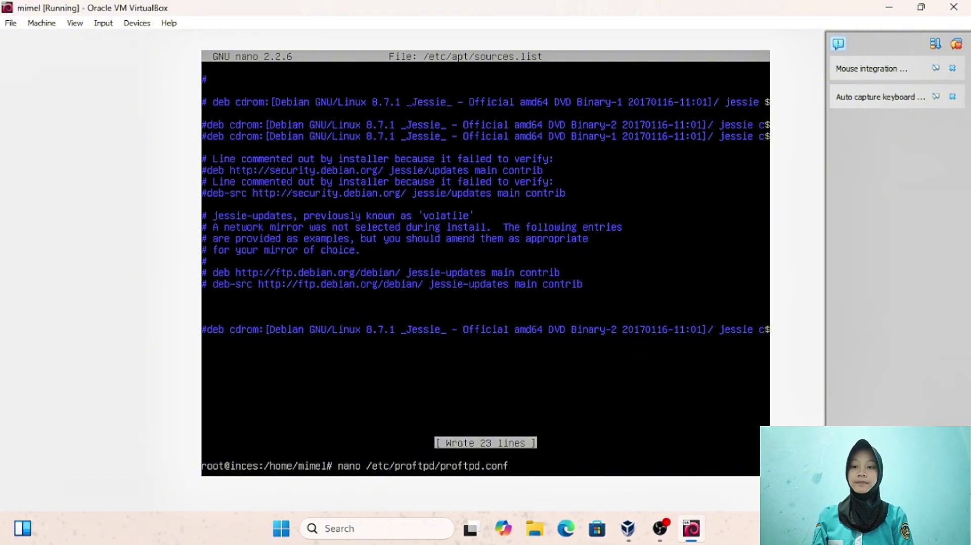
key(Return)
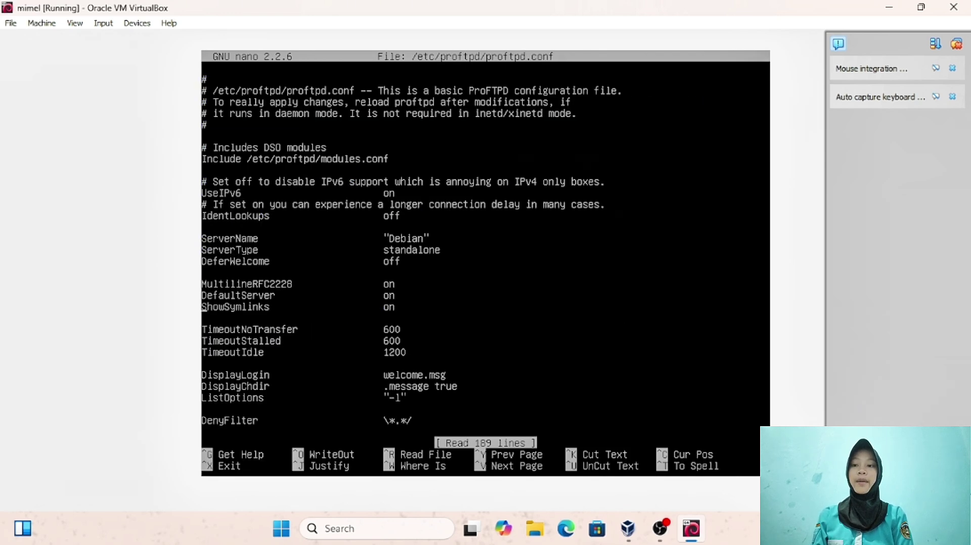
Step: Scroll through proftpd.conf past Port 21, MaxInstances 30 and User proftpd toward the end
key(Down)
key(Down)
key(Down)
key(Down)
key(Down)
key(Down)
key(Down)
key(Down)
key(Down)
key(Down)
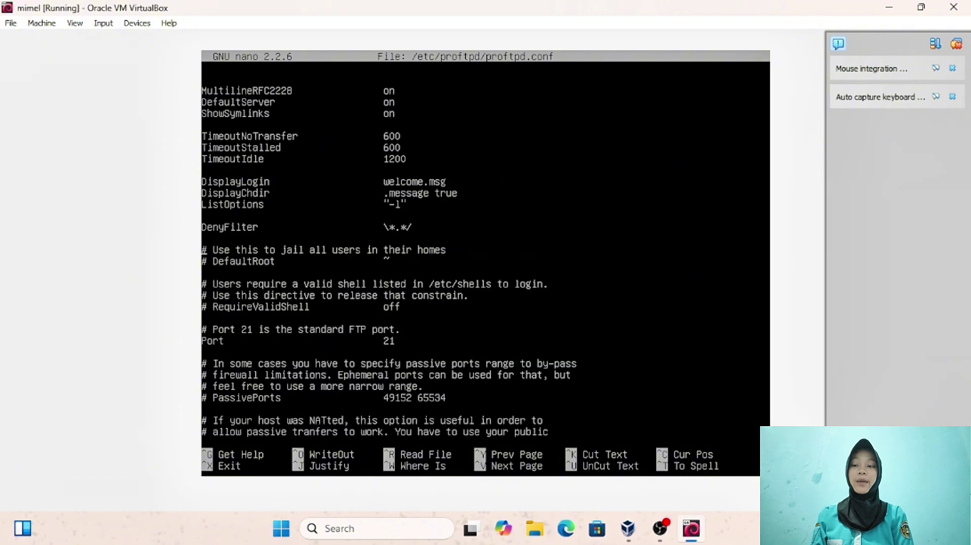
key(Down)
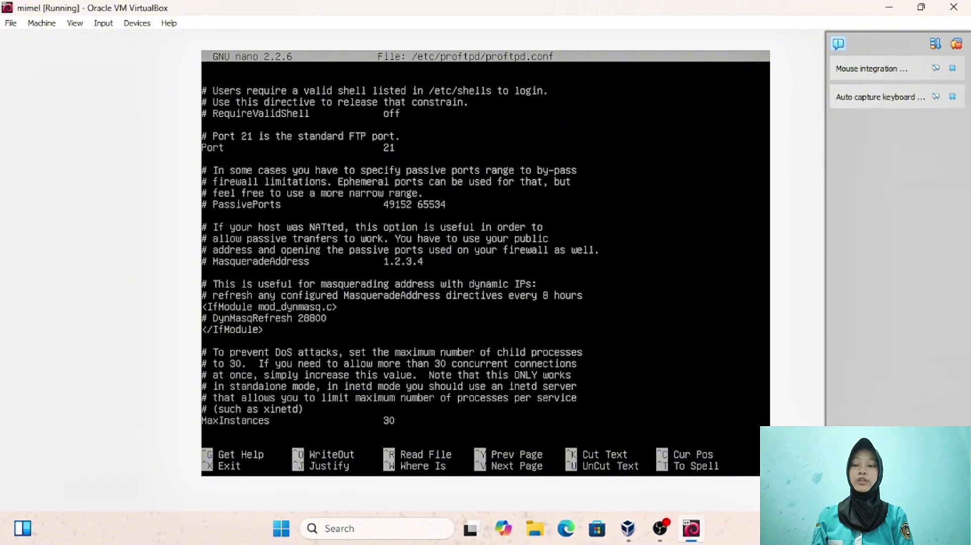
key(Down)
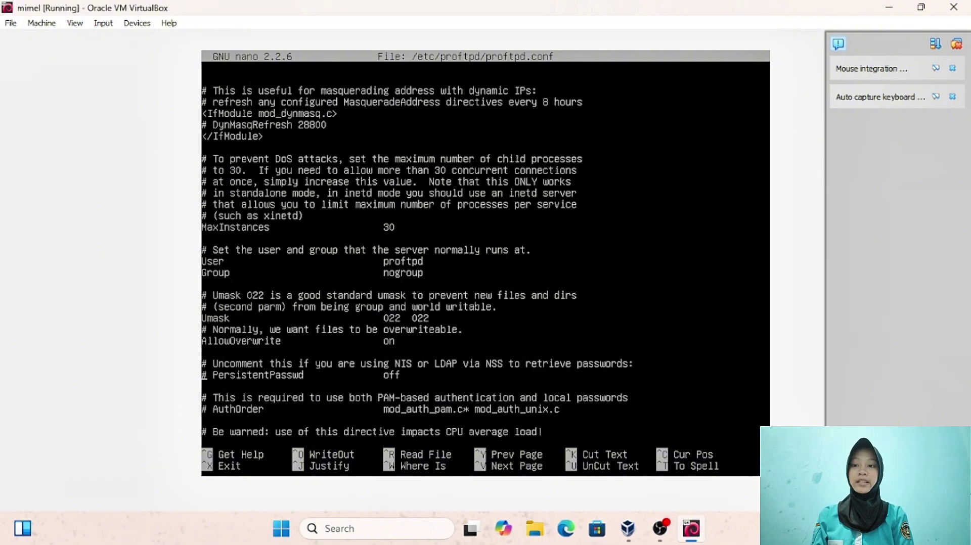
key(Down)
key(Down)
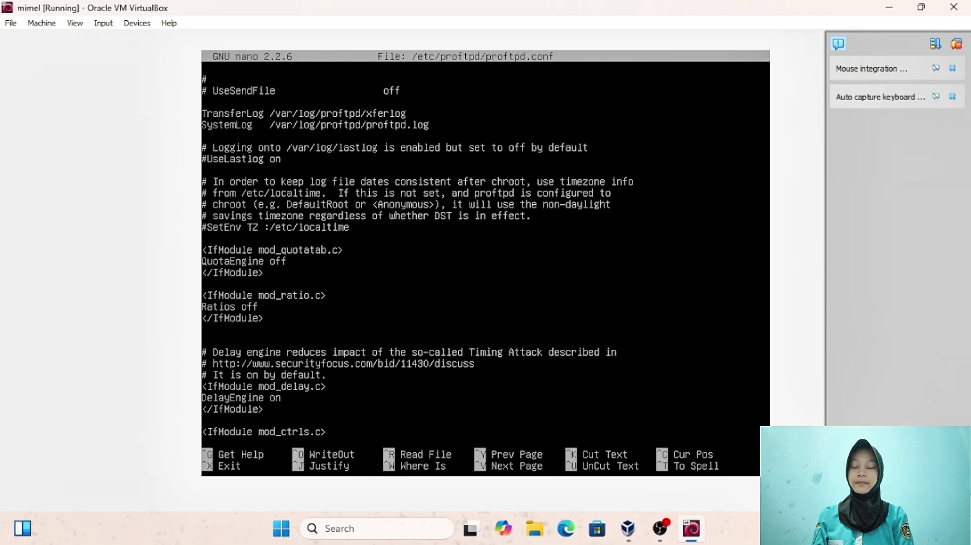
key(Down)
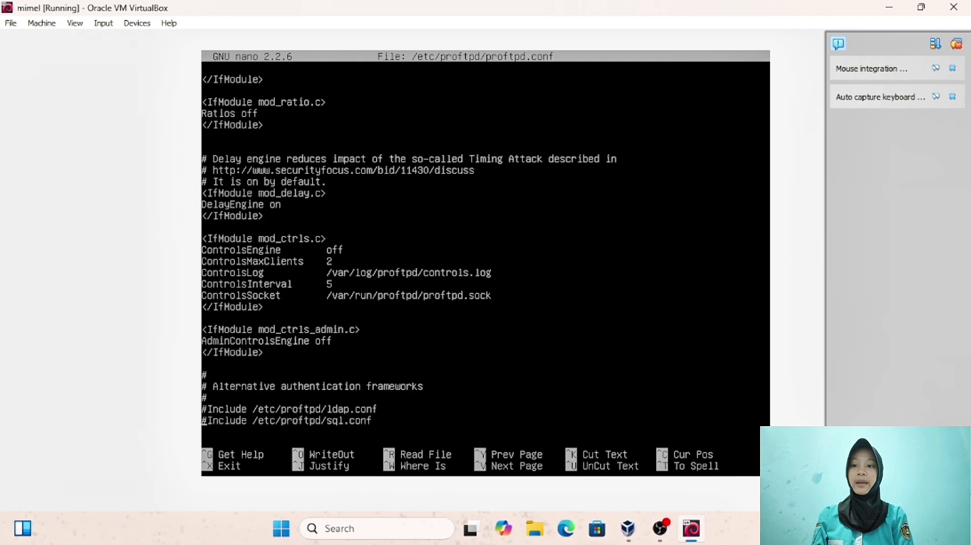
key(Down)
key(Down)
key(Down)
key(Down)
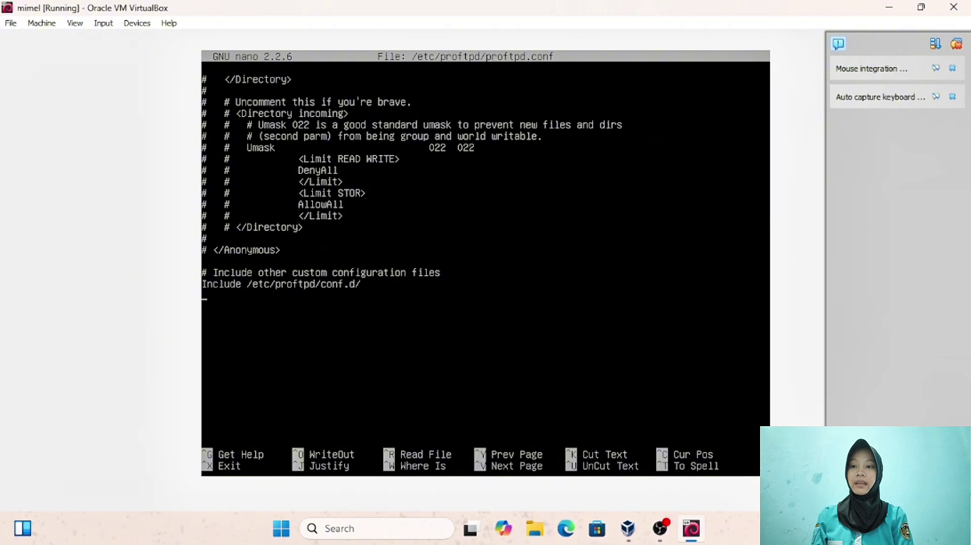
Step: Add an <Anonymous /home/mimel/data/> block with the line User ftp to proftpd.conf
text(,)
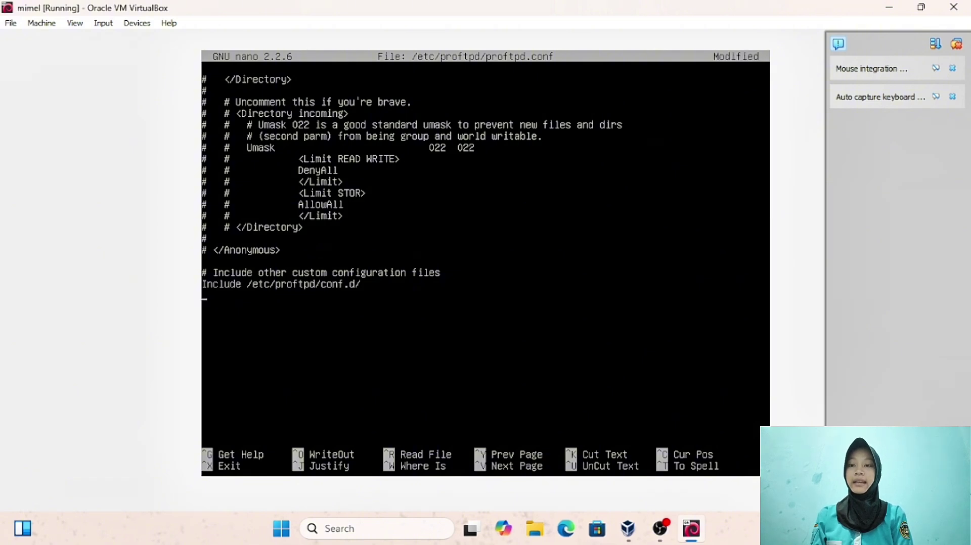
text(<)
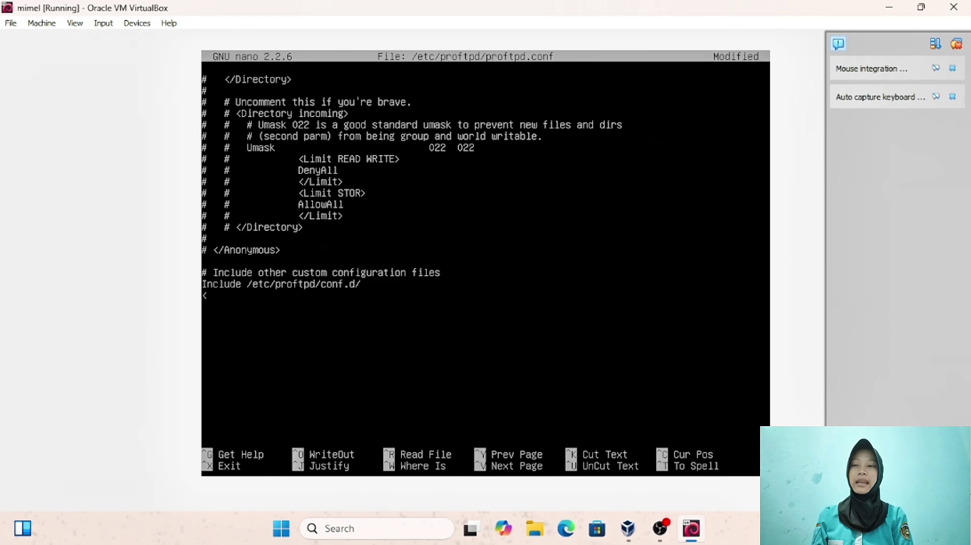
text(Ano)
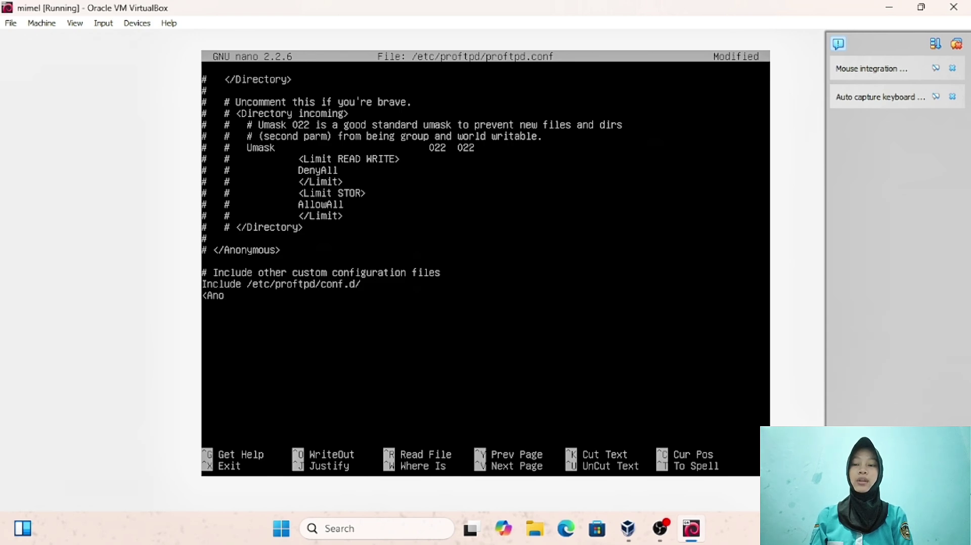
text(n)
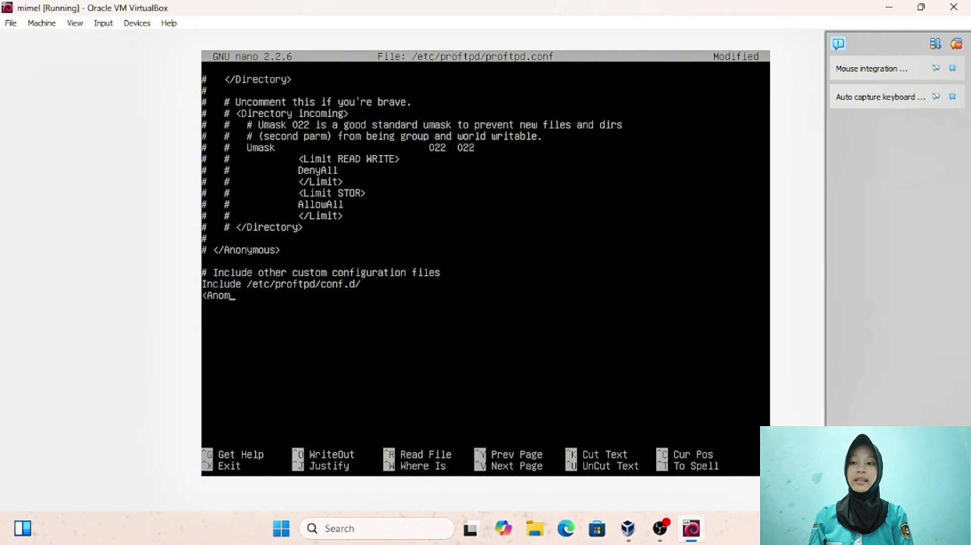
text(y)
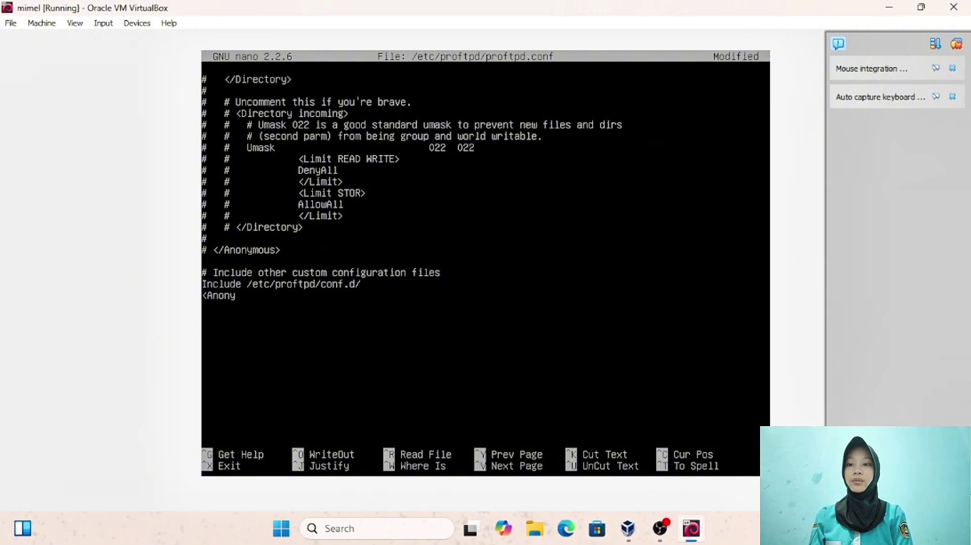
text(mous)
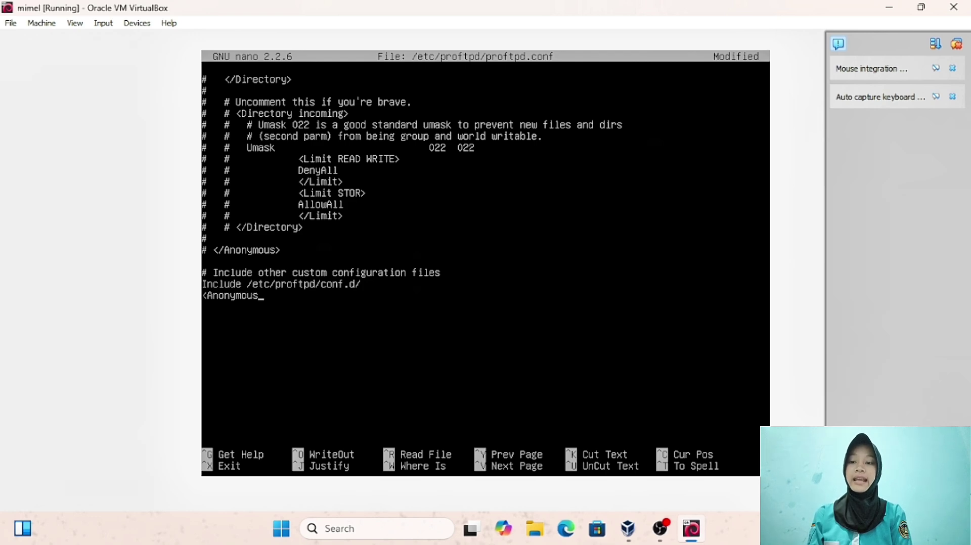
text( /)
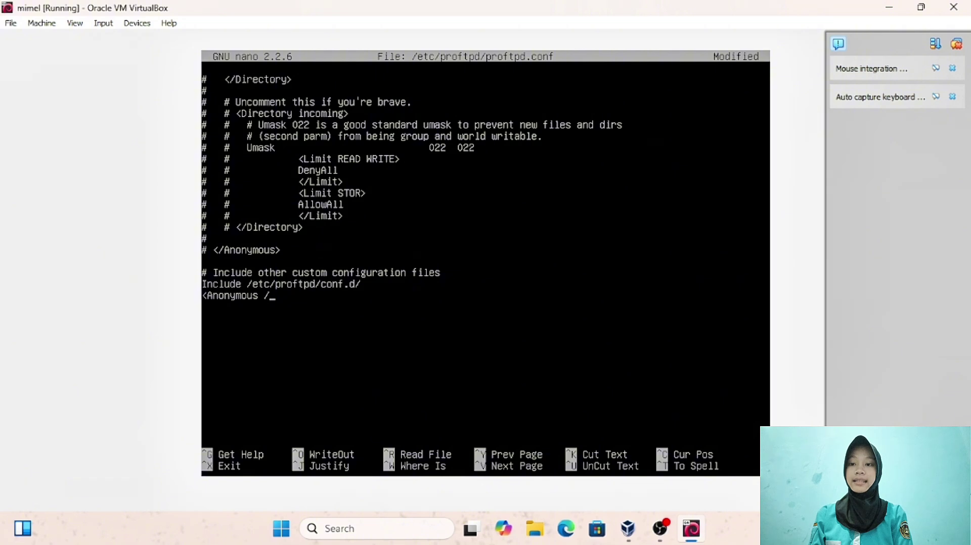
text(home)
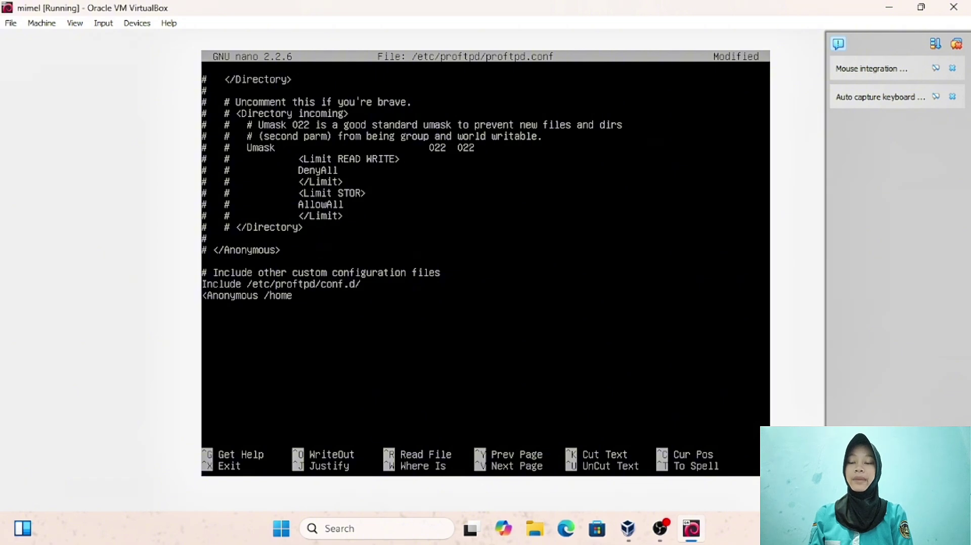
text(/)
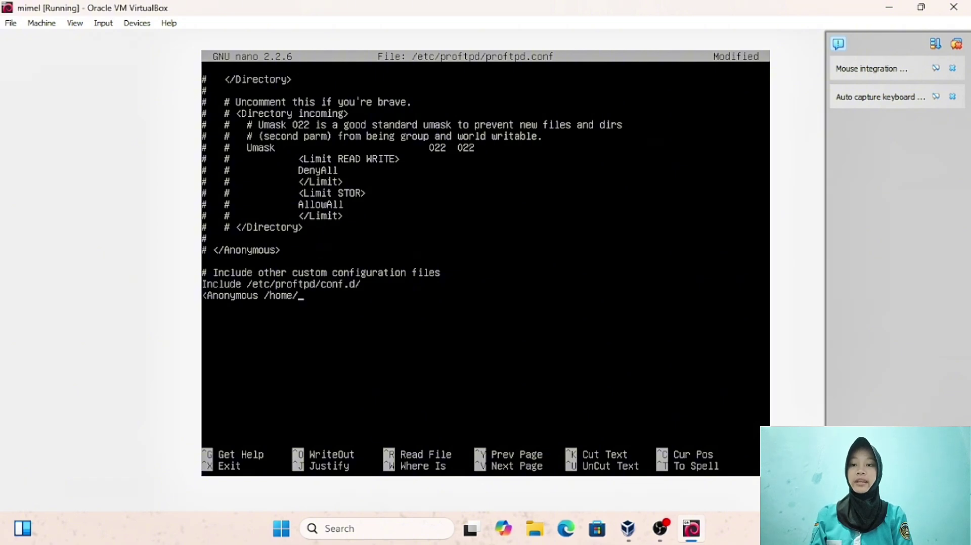
text(mime)
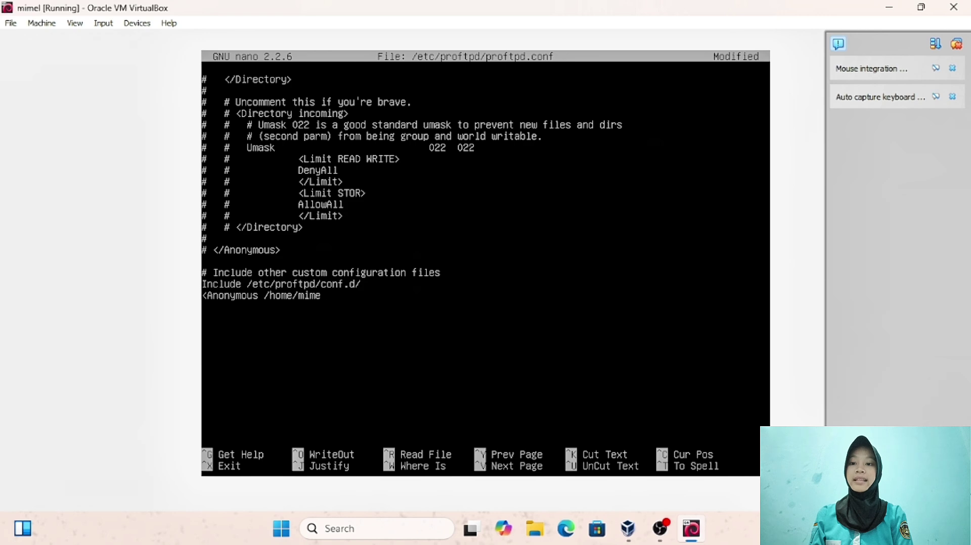
text(l/data)
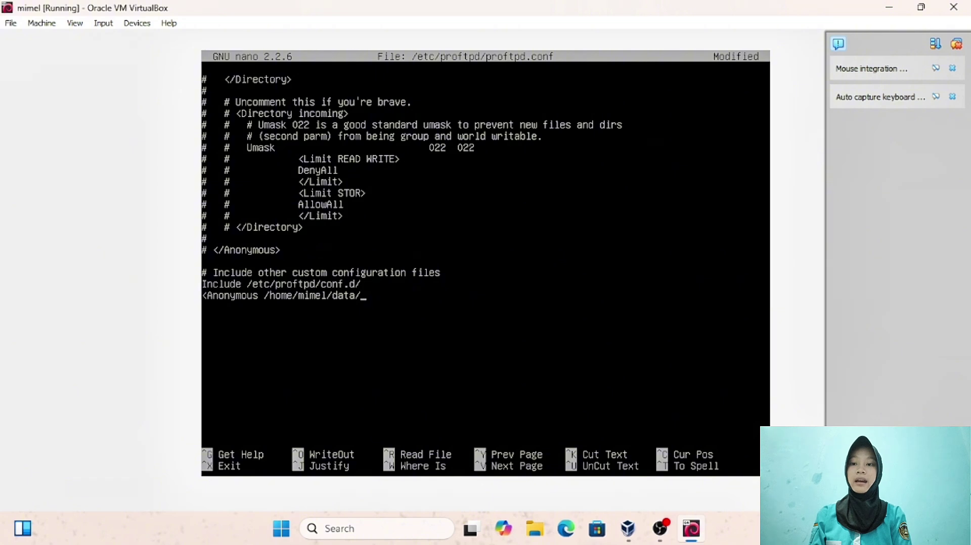
text(/>)
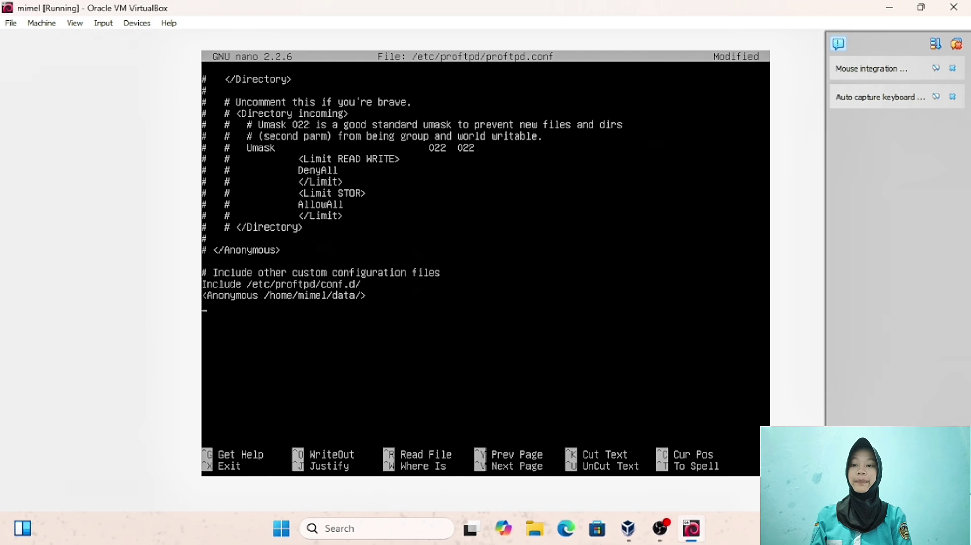
key(Return)
text(Use)
key(BackSpace)
key(BackSpace)
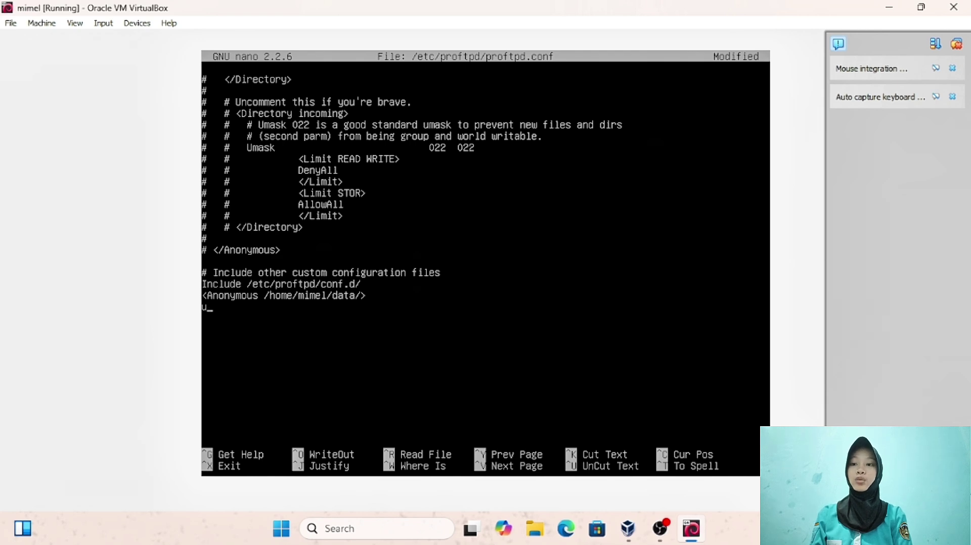
text(Ua)
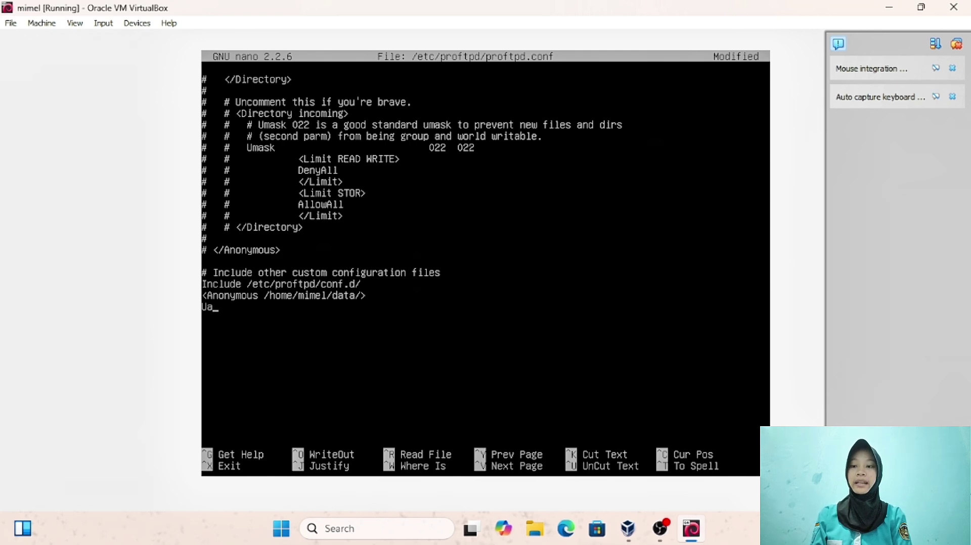
key(BackSpace)
text(ser)
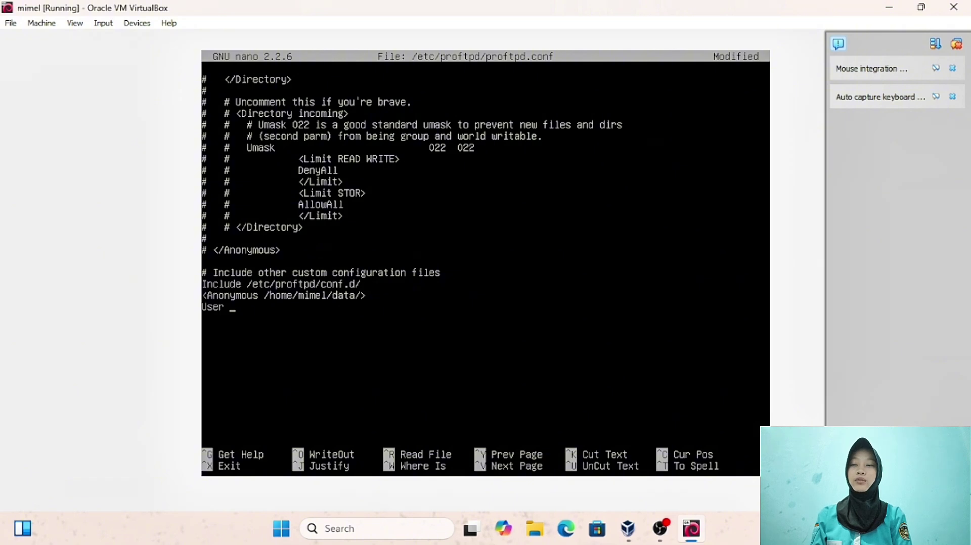
text( ftp)
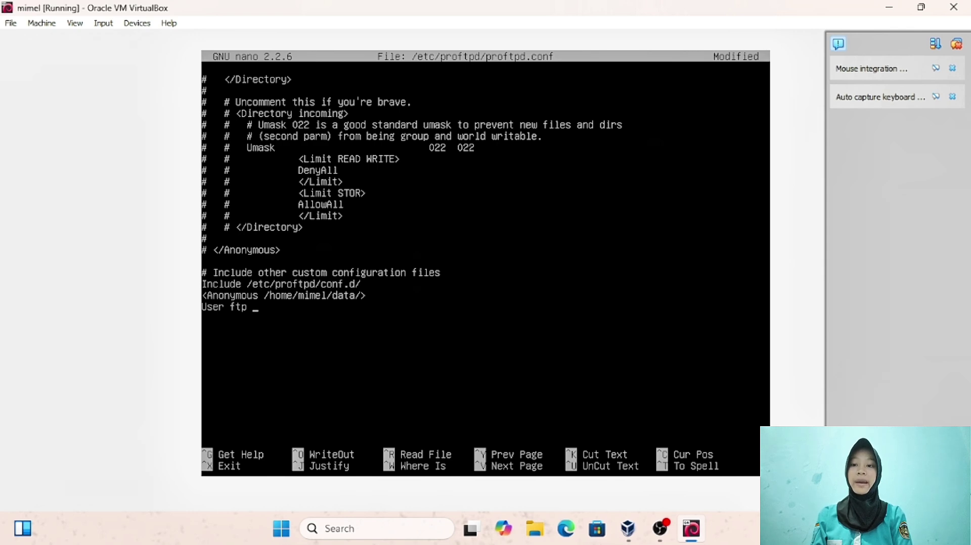
Step: Save proftpd.conf under its existing name and exit nano
key(ctrl+x)
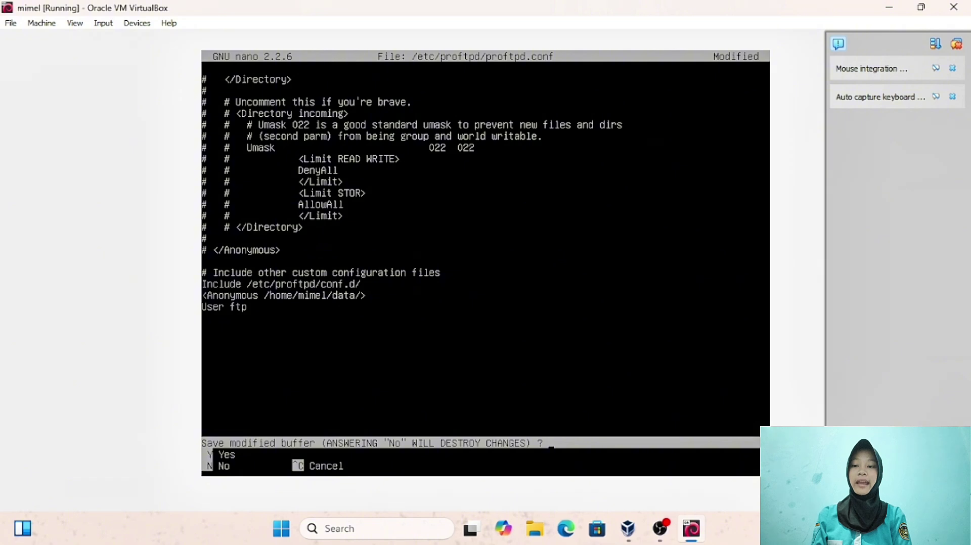
key(y)
key(Return)
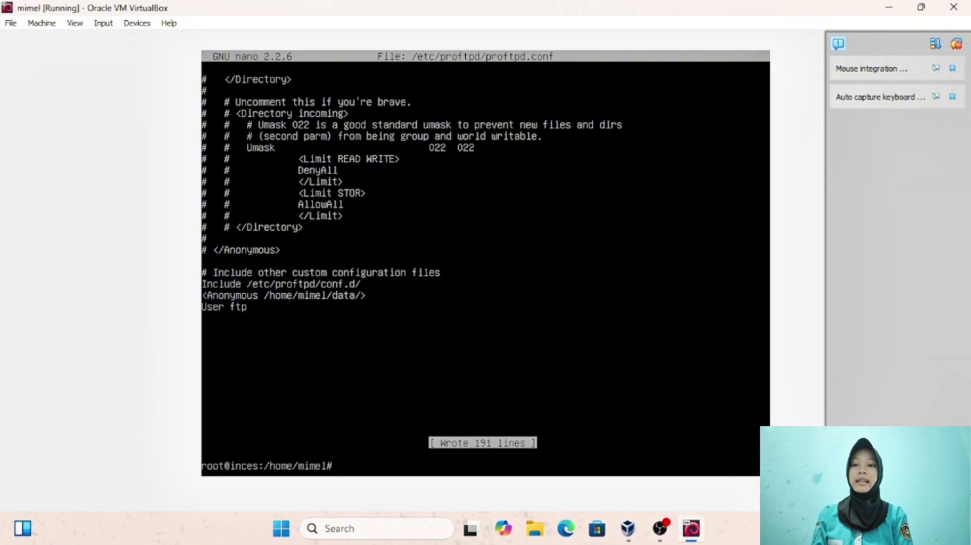
Step: Set the VM's Adapter 1 to Host-only with promiscuous mode Allow All and save the settings
click(42, 24)
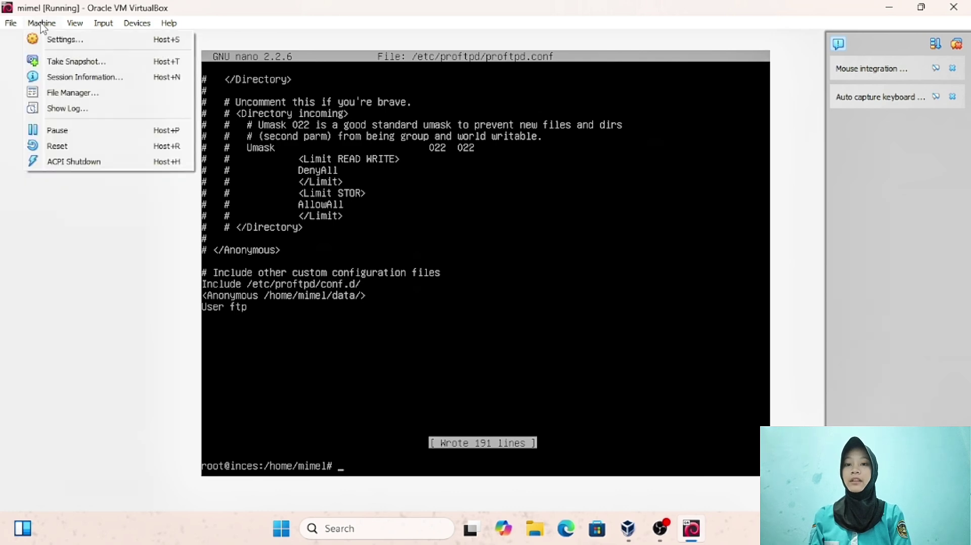
click(67, 41)
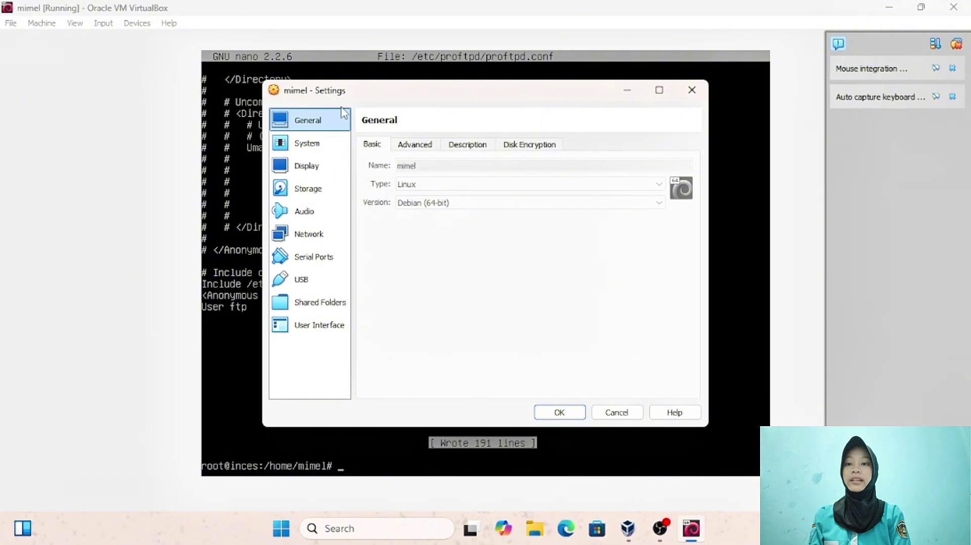
click(312, 242)
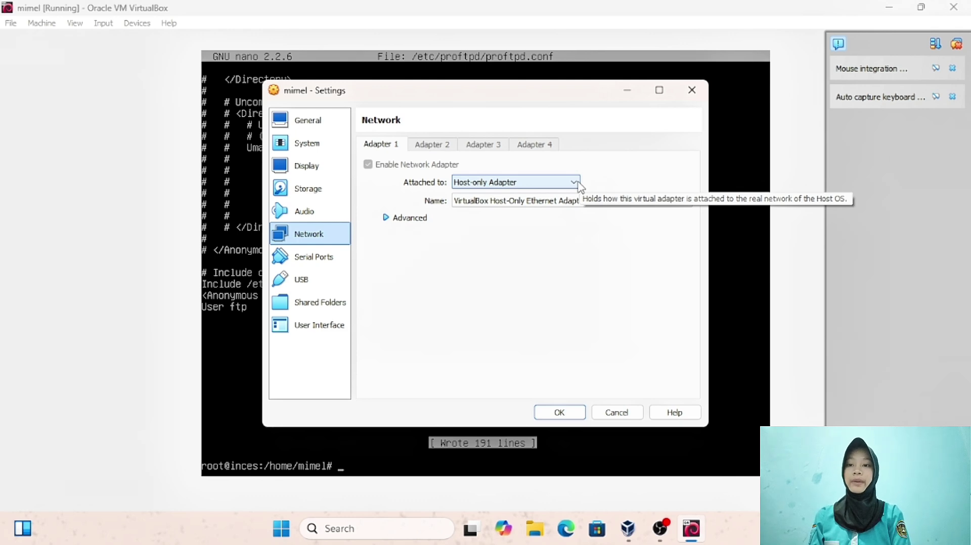
click(386, 218)
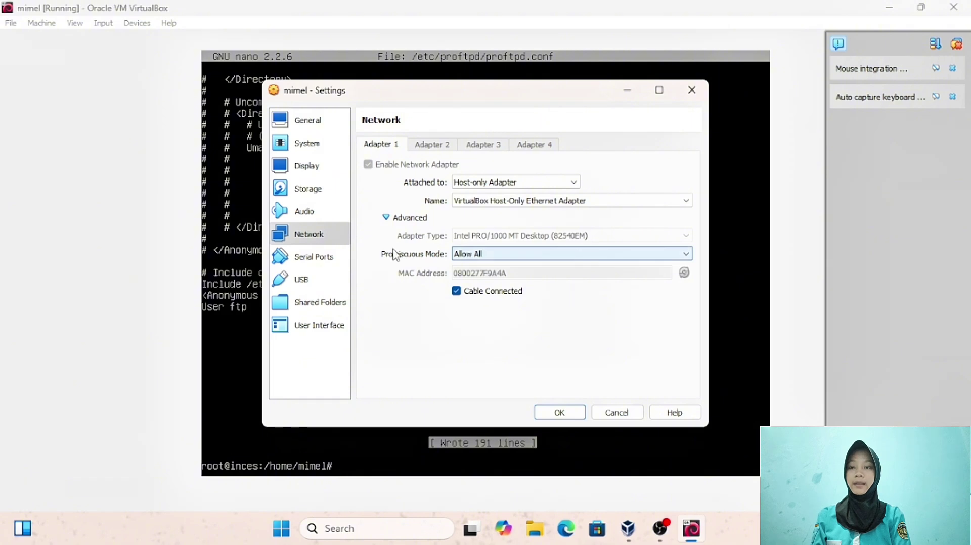
click(562, 413)
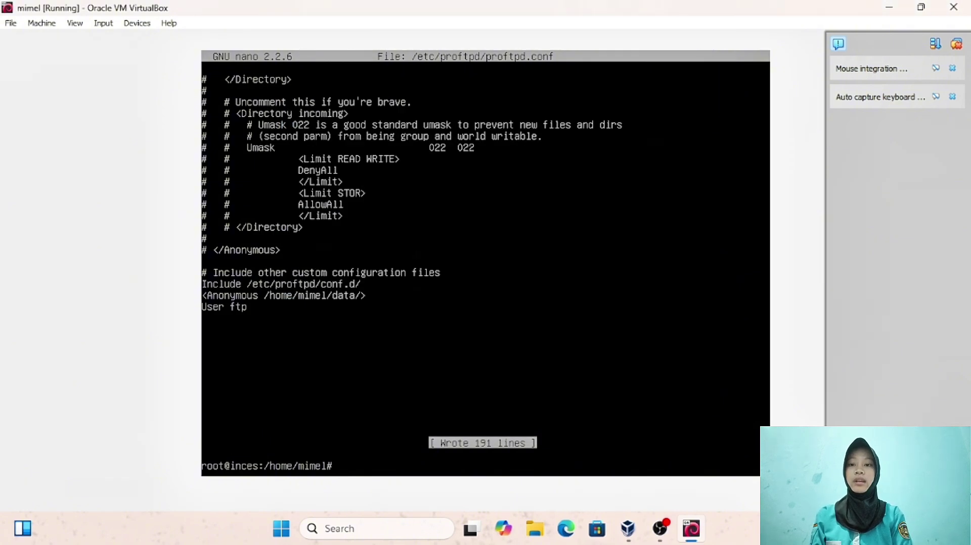
Step: Open Control Panel's network adapter list and the Ethernet 2 adapter's status
click(386, 531)
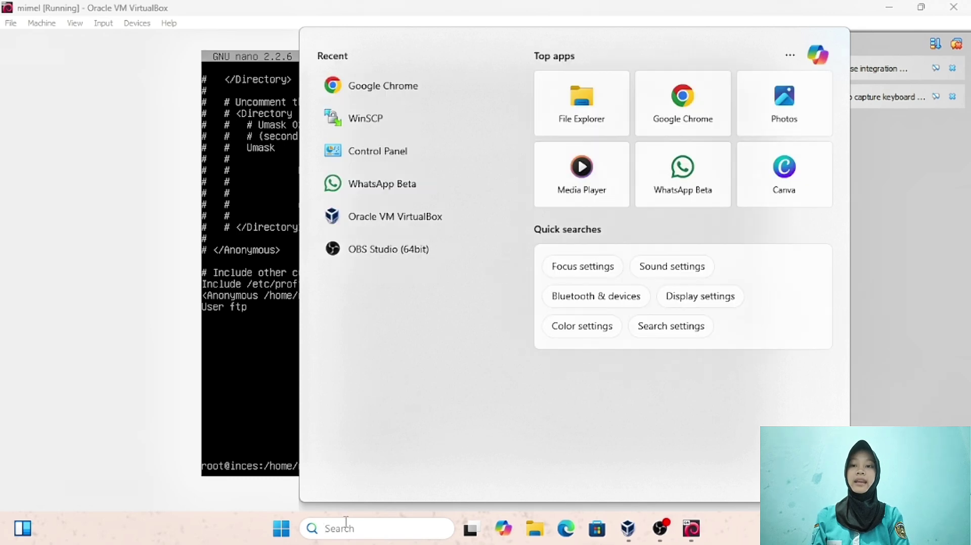
key(Escape)
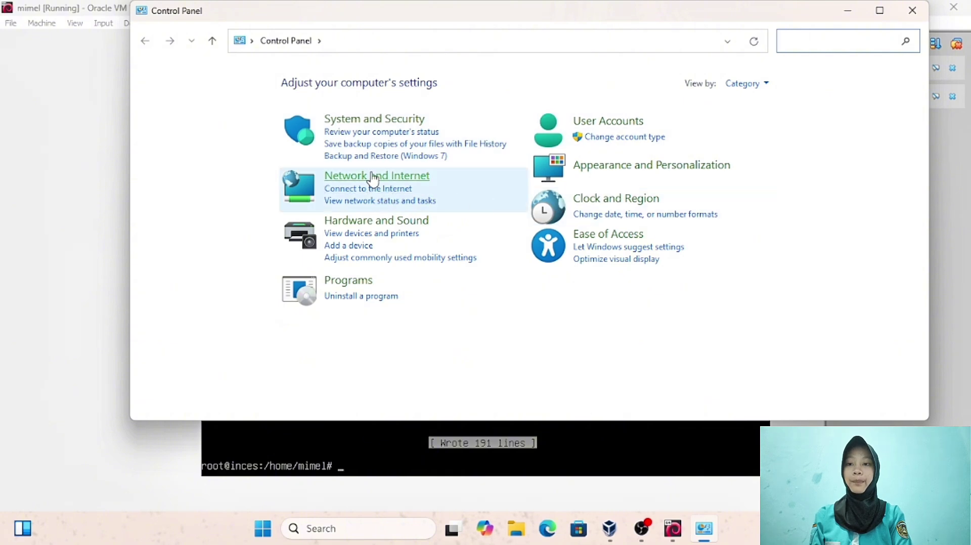
click(371, 200)
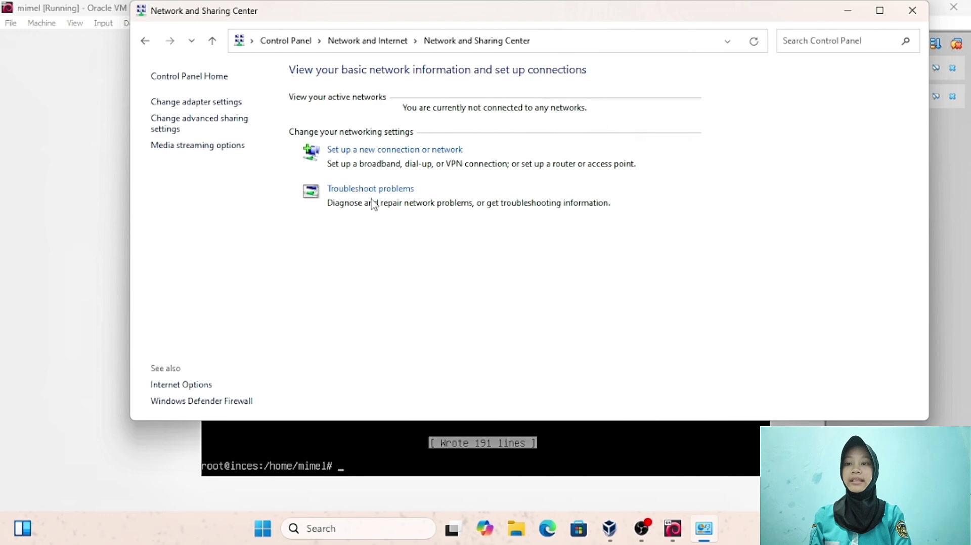
click(208, 102)
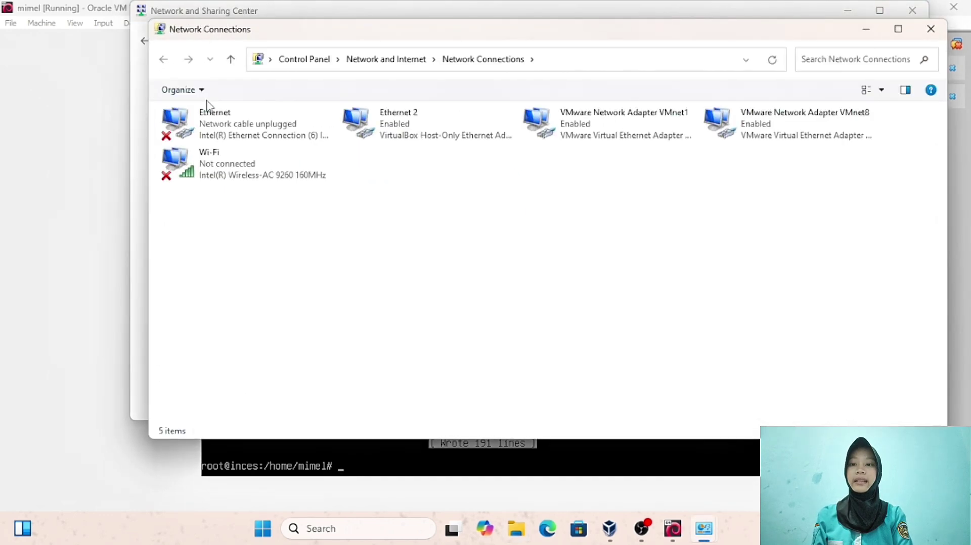
double_click(397, 130)
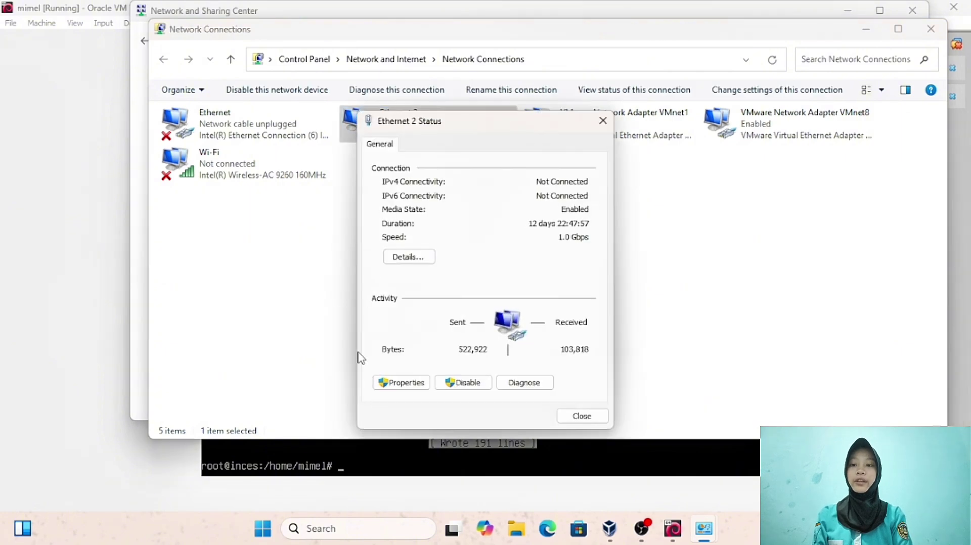
Step: Open Ethernet 2's IPv4 properties and switch its old static IP to obtain automatically
click(403, 384)
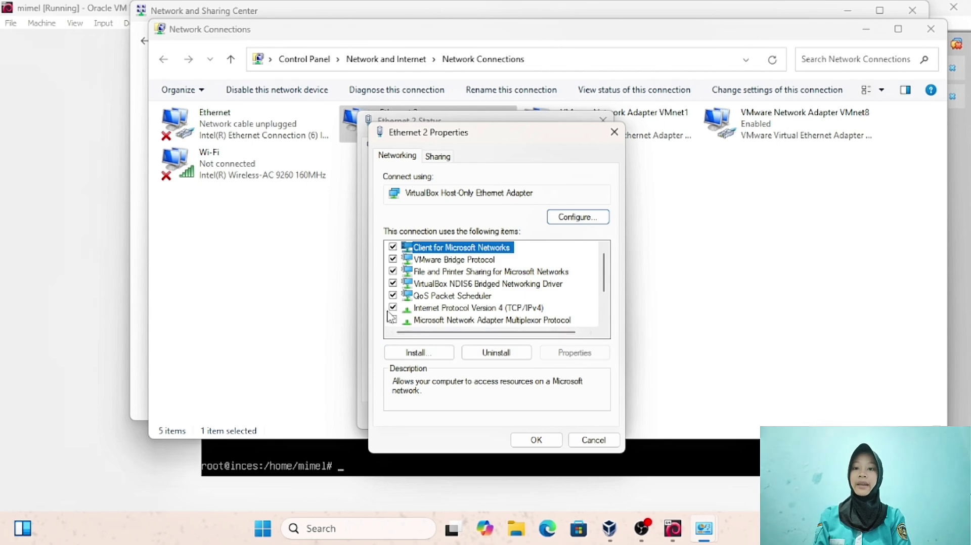
click(428, 308)
double_click(428, 310)
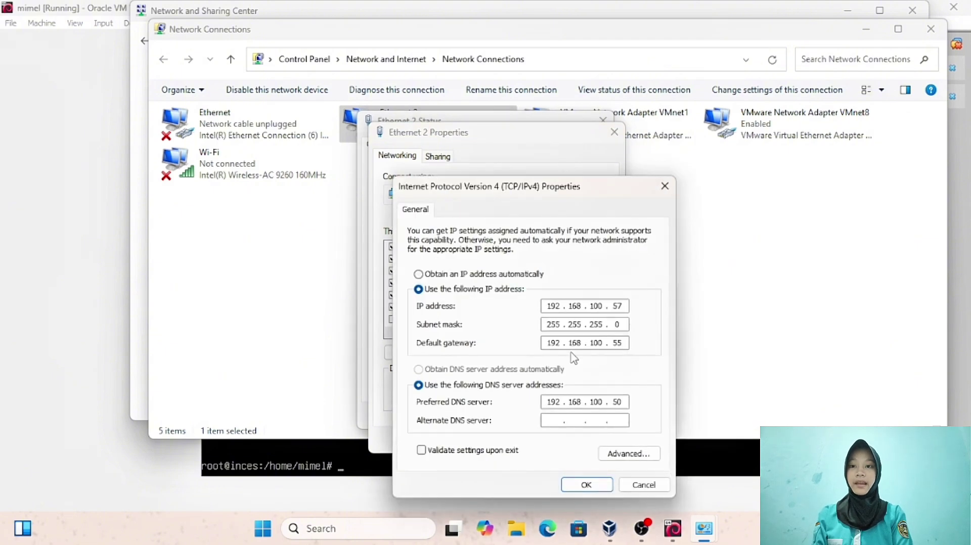
click(418, 274)
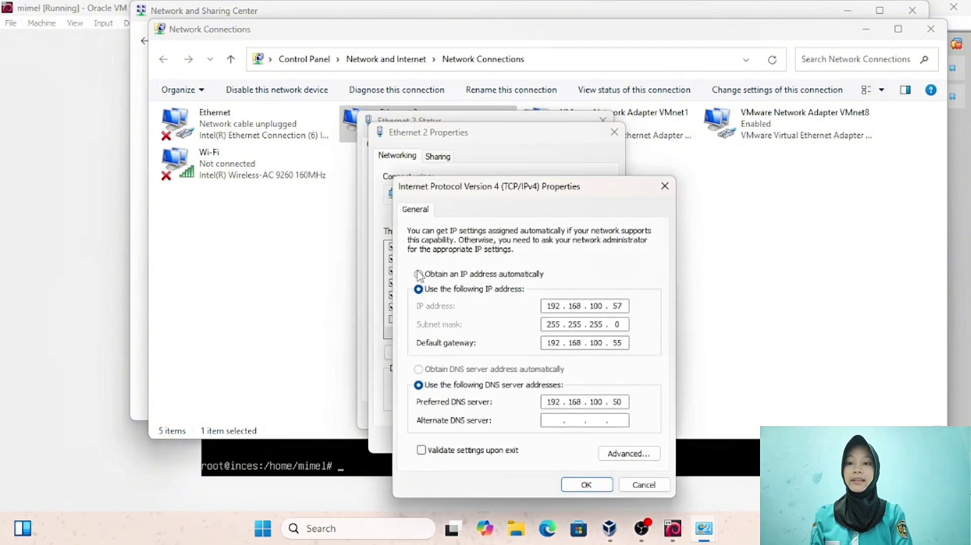
Step: Switch back to a manual static IP and enter 192.168.100.68 for Ethernet 2
click(418, 370)
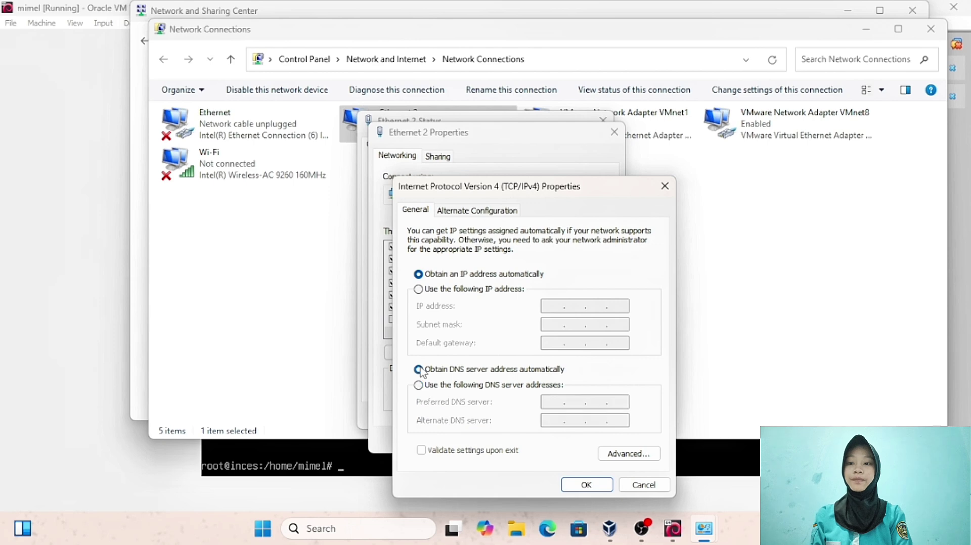
click(419, 289)
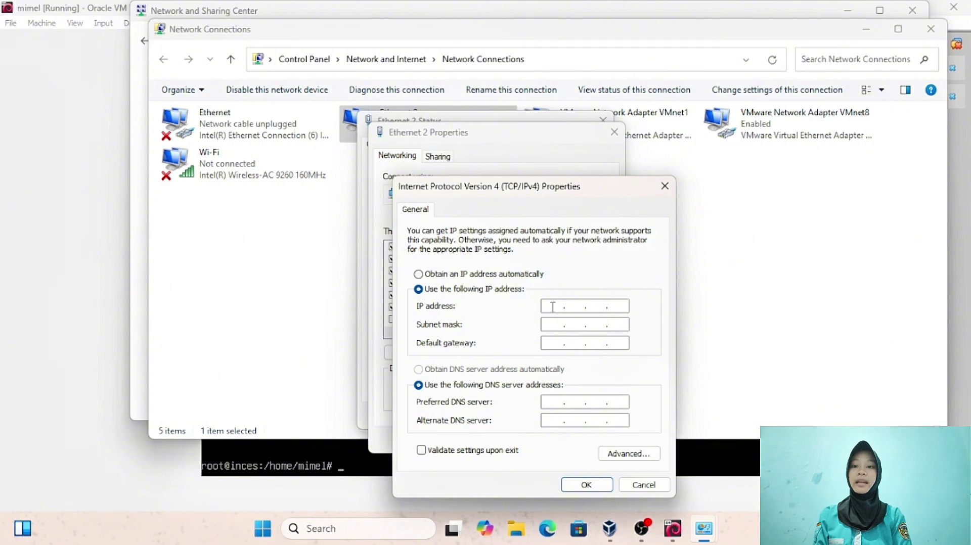
click(553, 307)
text(168)
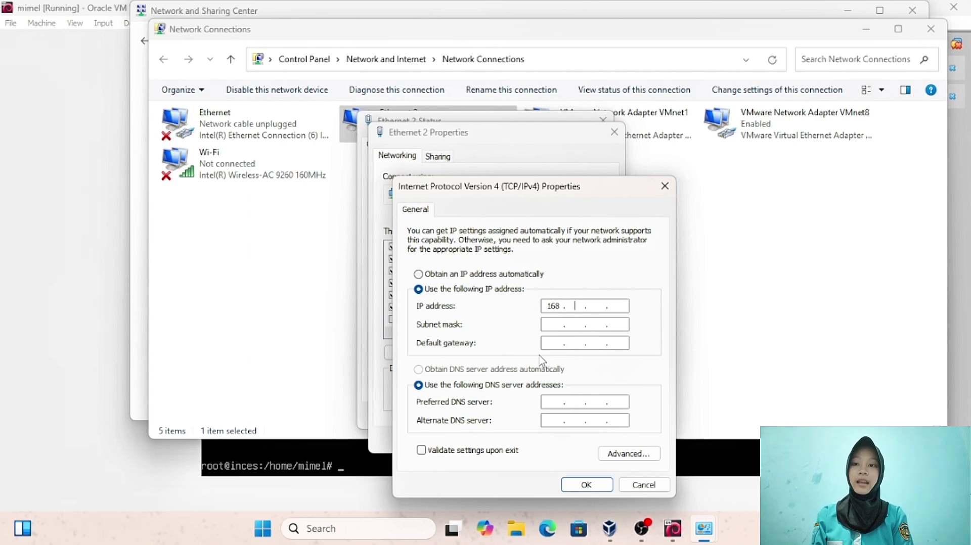
key(BackSpace)
key(BackSpace)
key(BackSpace)
text(192 . )
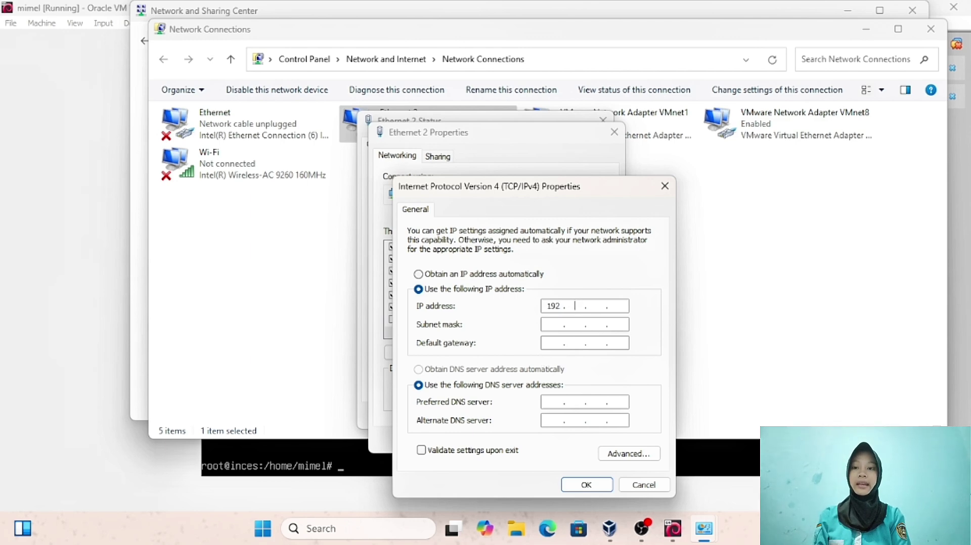
text(168 . )
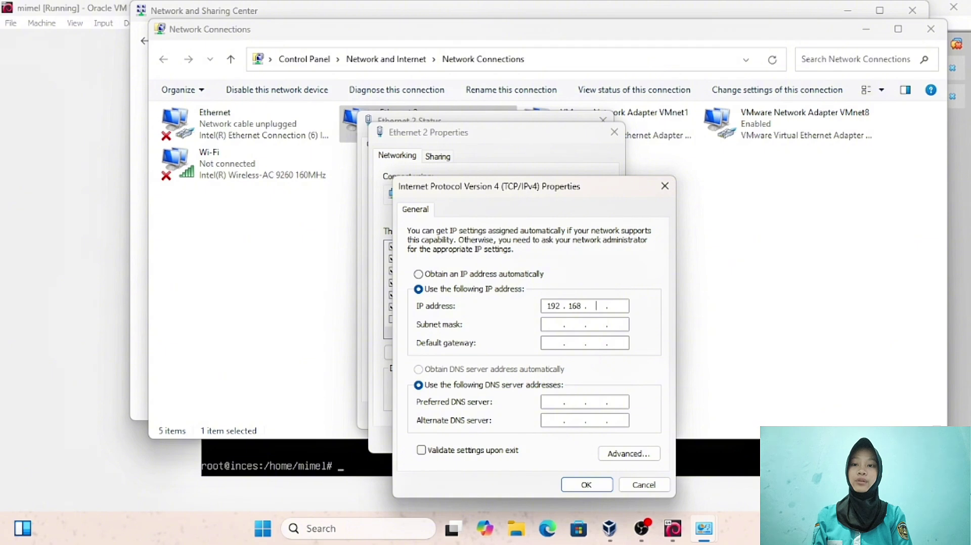
text(100 . )
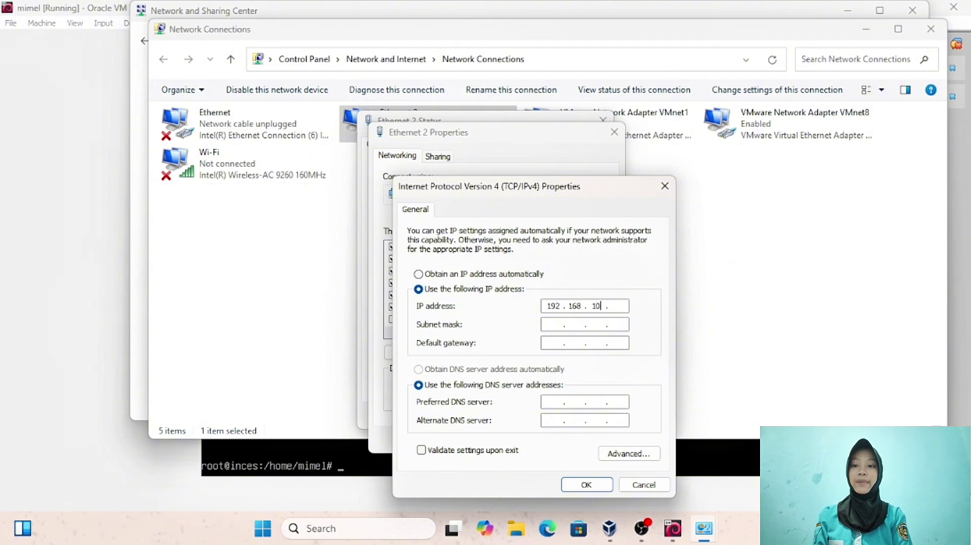
text(66)
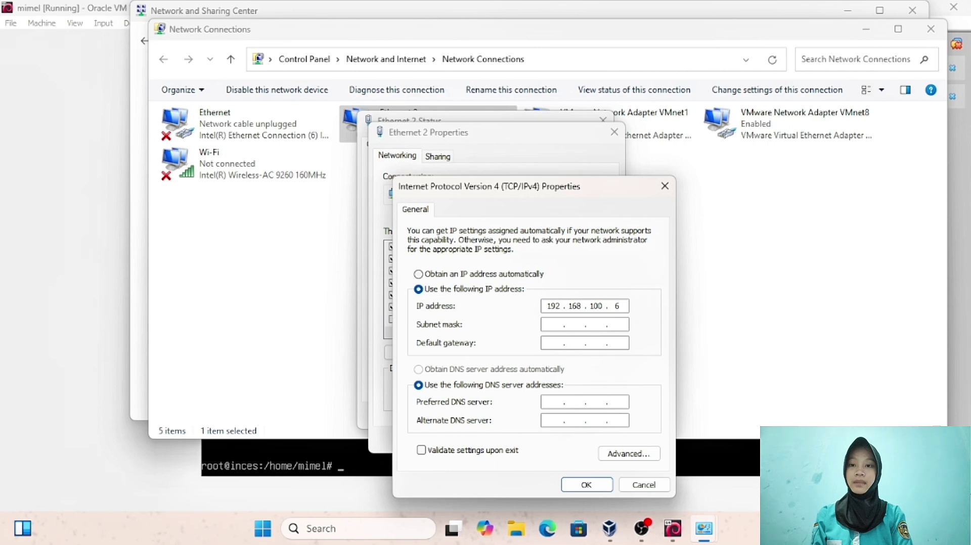
text(8)
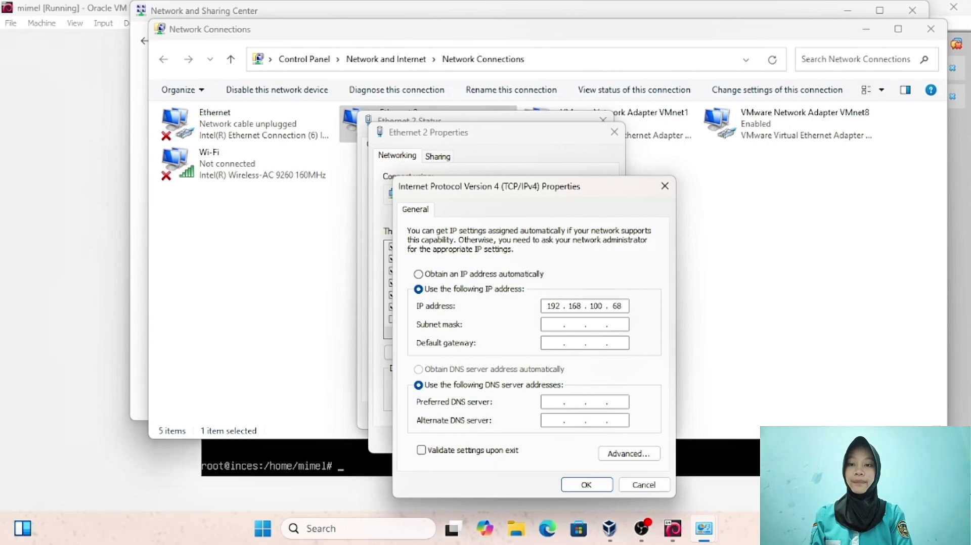
Step: Fill in mask 255.255.255.0, gateway 192.168.100.66 and preferred DNS 192.168.100.60
click(549, 324)
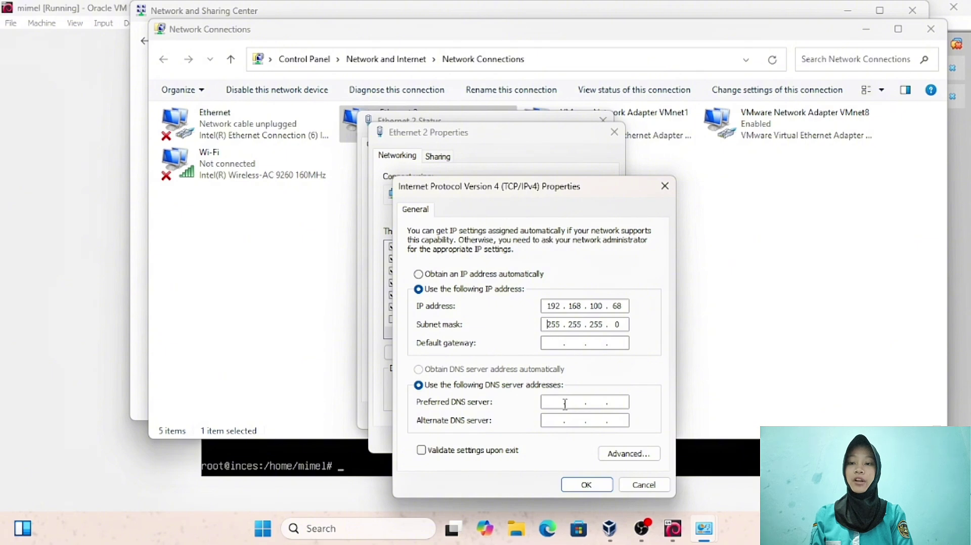
click(555, 344)
text(192 . )
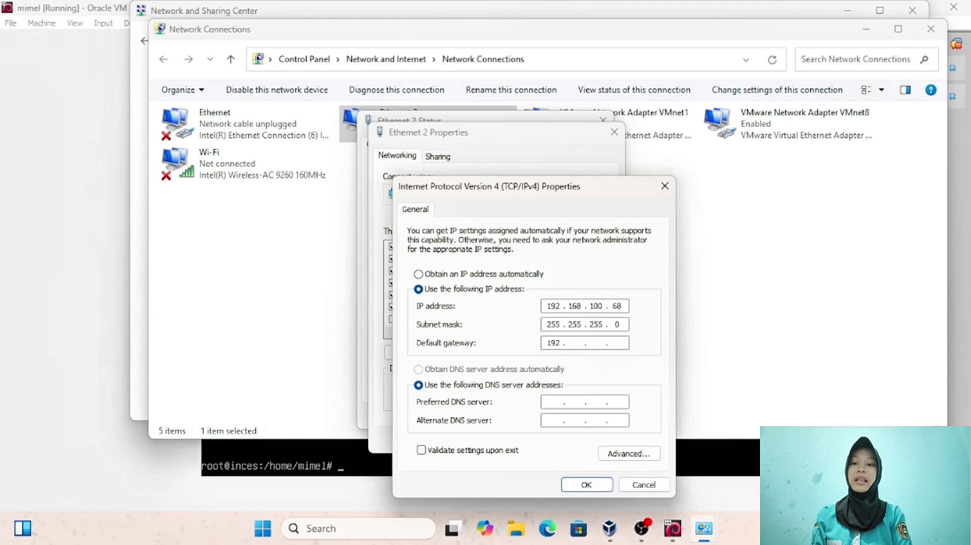
text(16)
text(8 . 100 . )
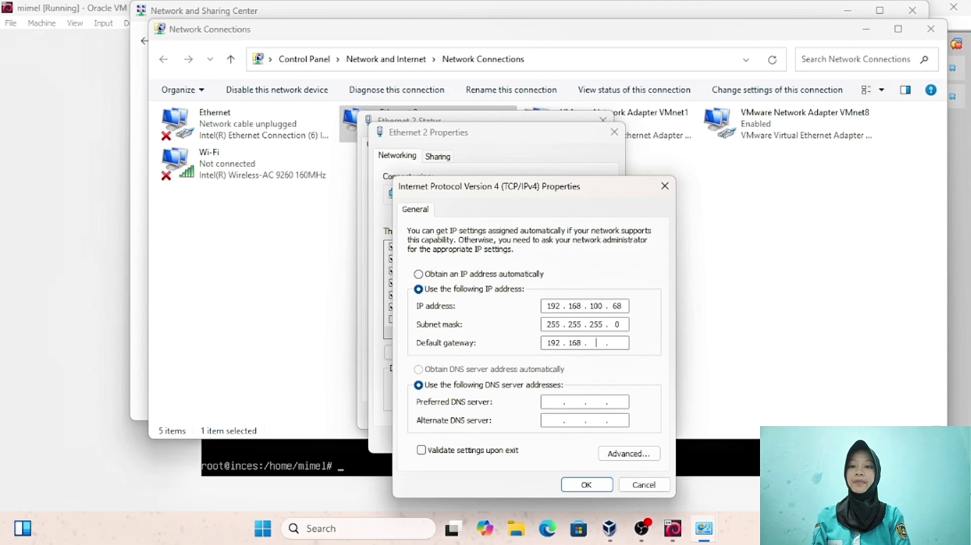
text(66)
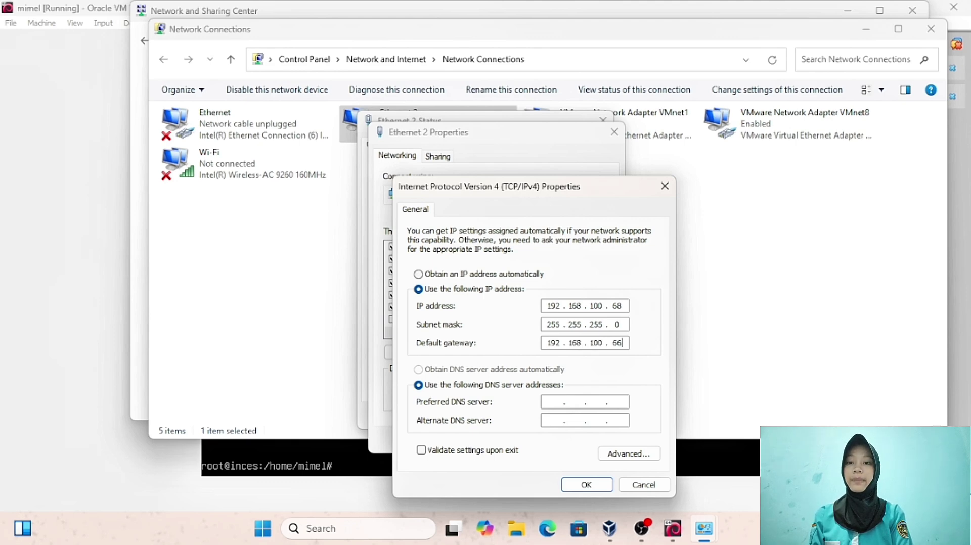
click(558, 403)
text(1)
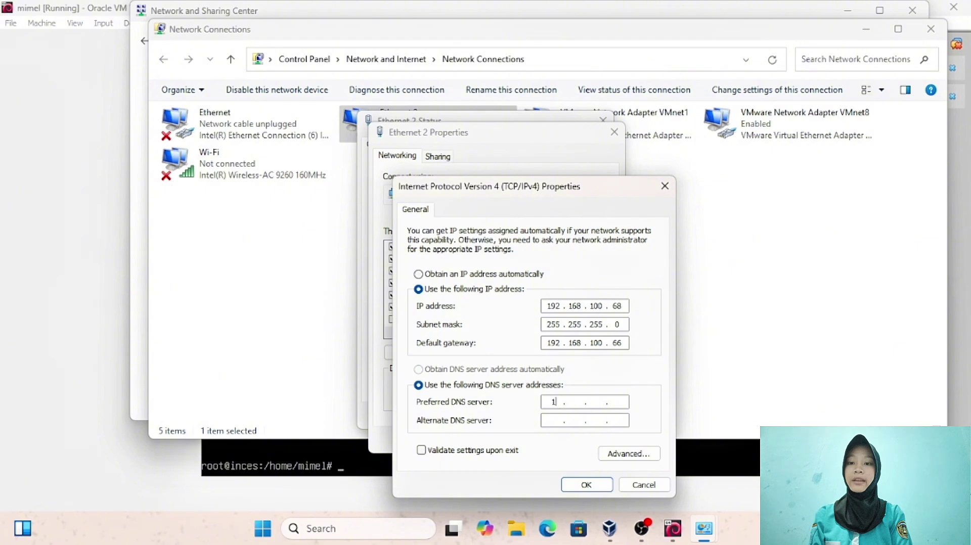
text(92 . 16)
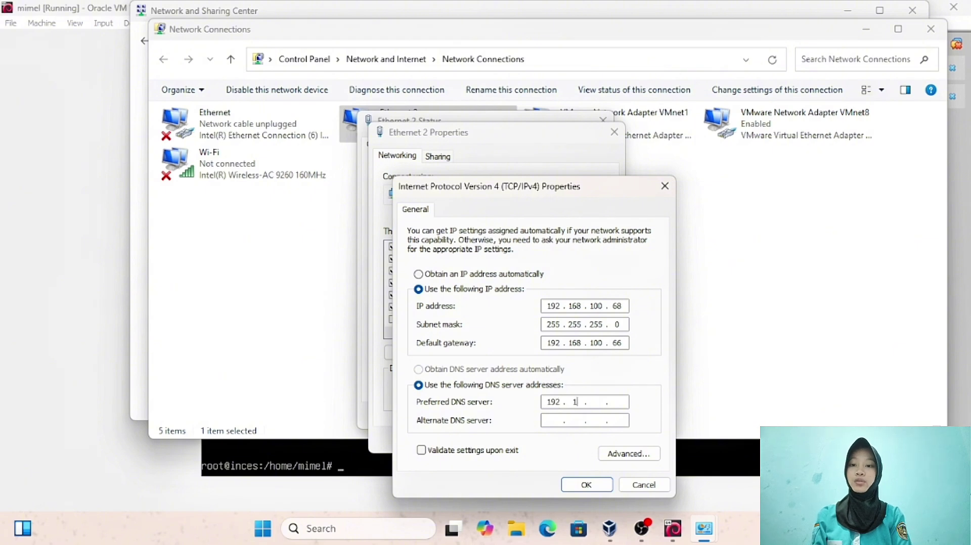
text(8 . 100 . )
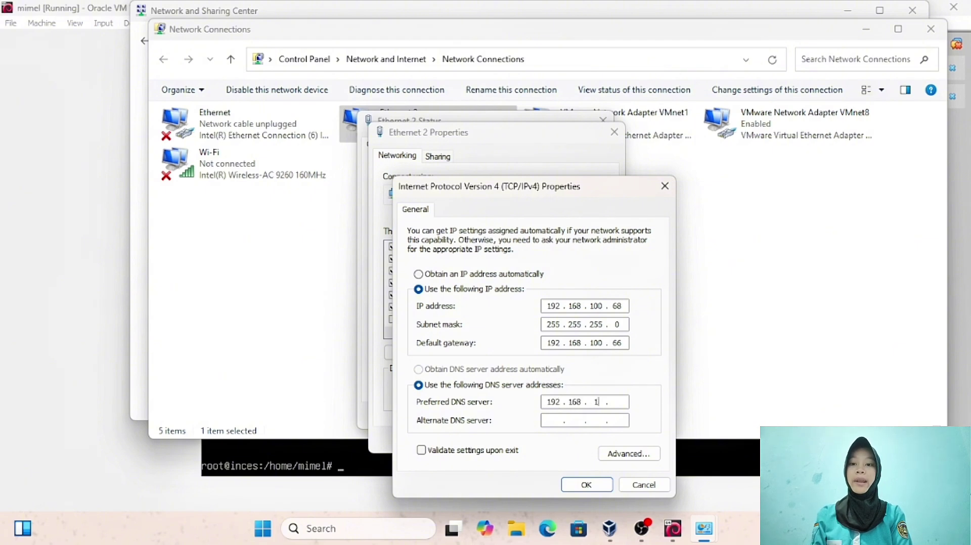
text(5)
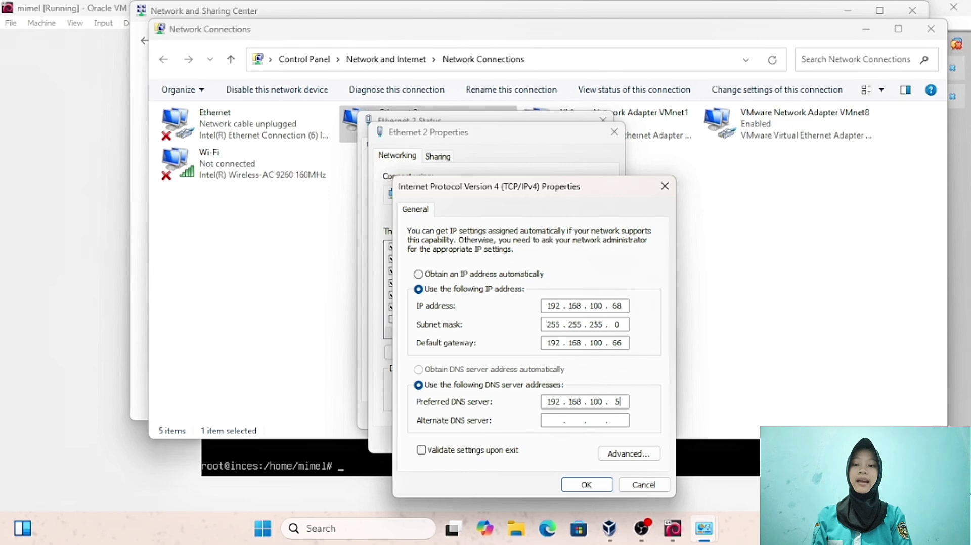
key(BackSpace)
text(60)
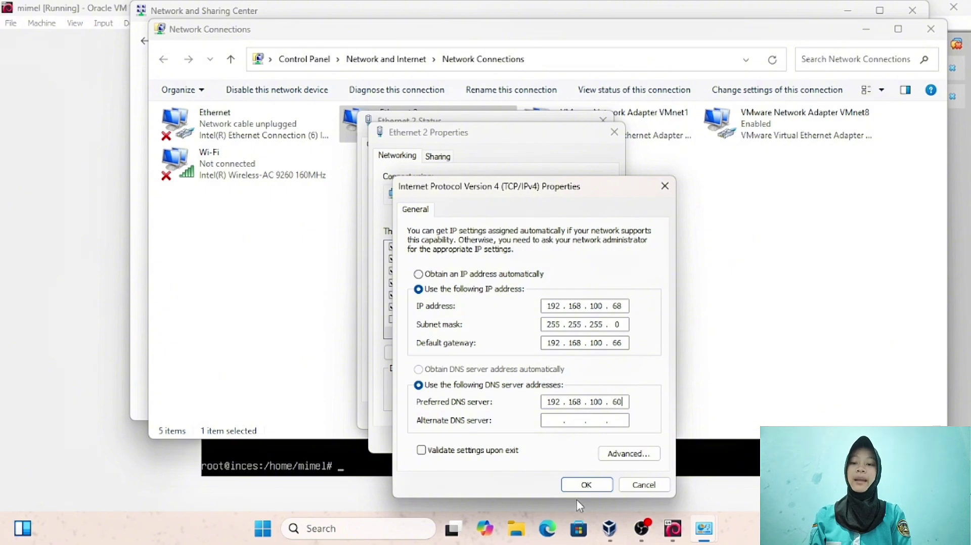
Step: Apply the new IPv4 settings and close the Ethernet 2 properties and status windows
click(582, 486)
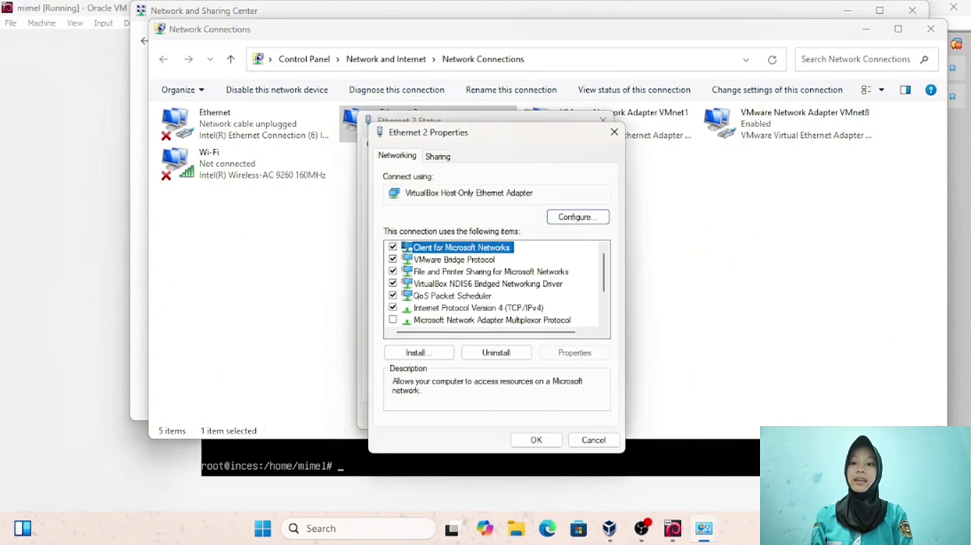
click(537, 439)
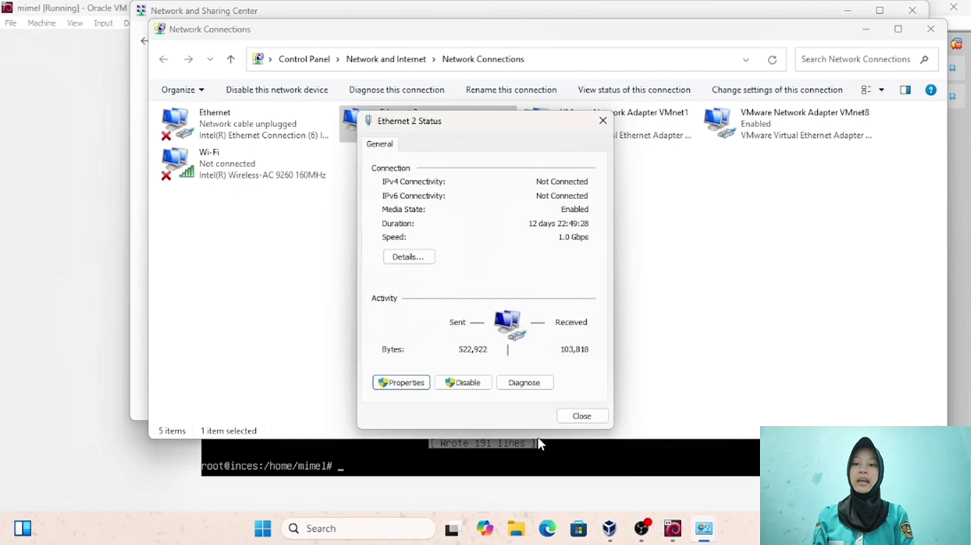
click(581, 416)
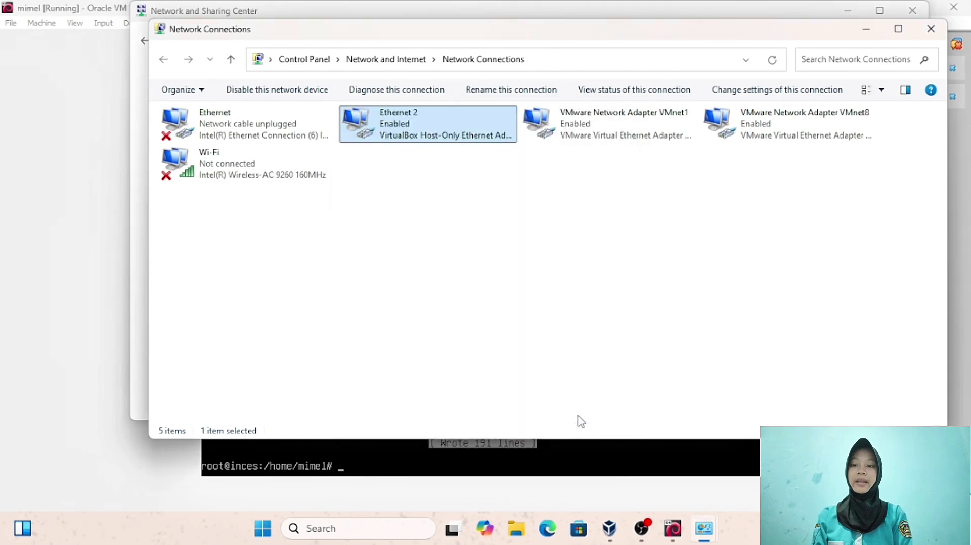
Step: Launch WinSCP from the recent apps in Windows search
click(673, 529)
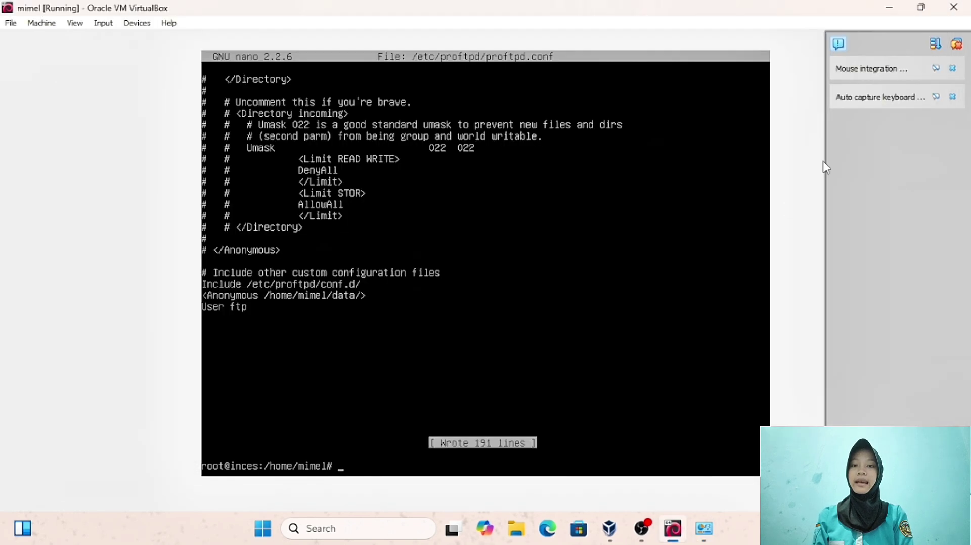
click(358, 529)
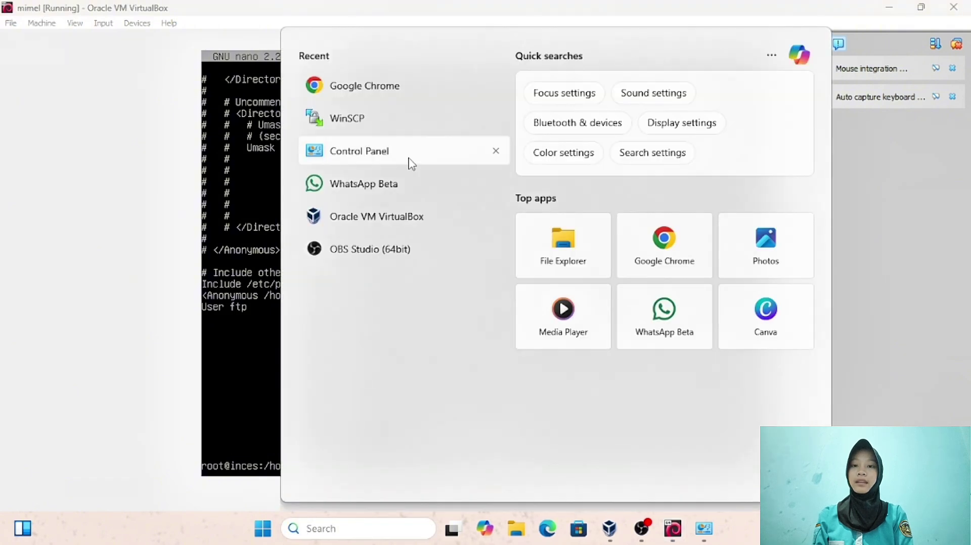
click(412, 127)
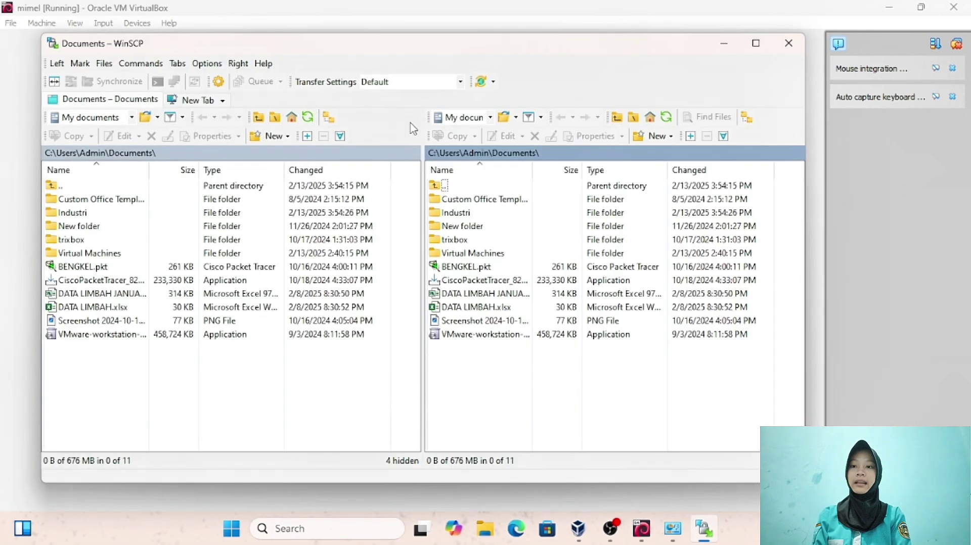
Step: Create a new FTP site for host 192.168.100.66 with the VM account's user name and password, and log in
click(208, 99)
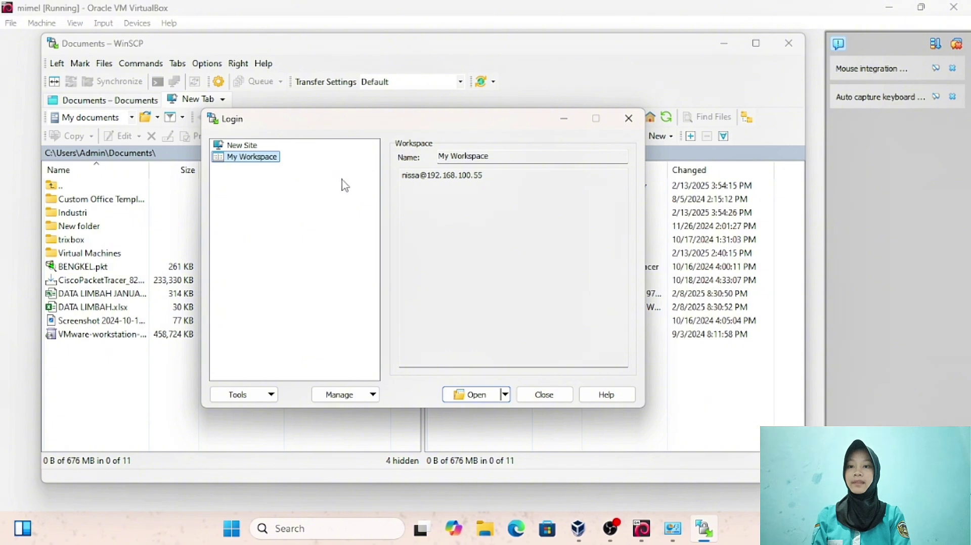
click(242, 146)
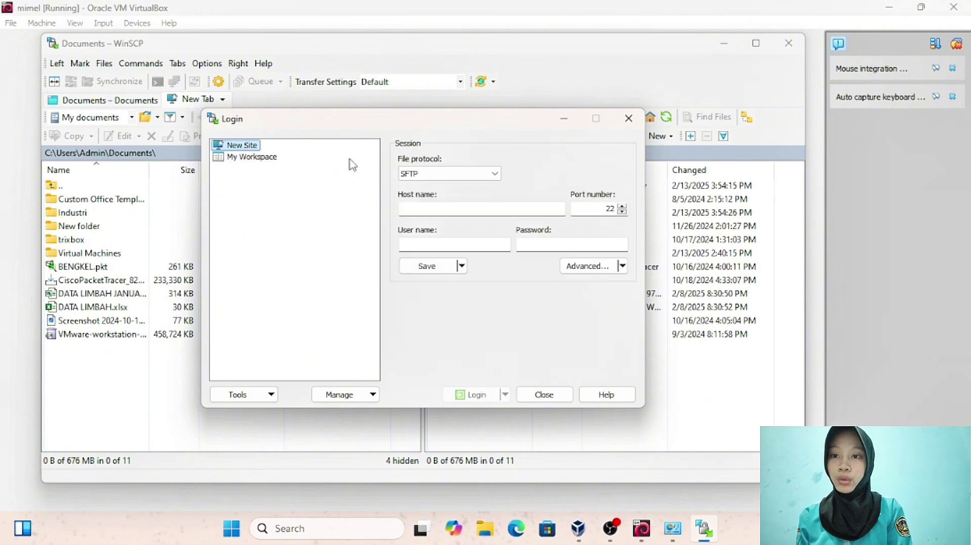
click(469, 177)
click(416, 204)
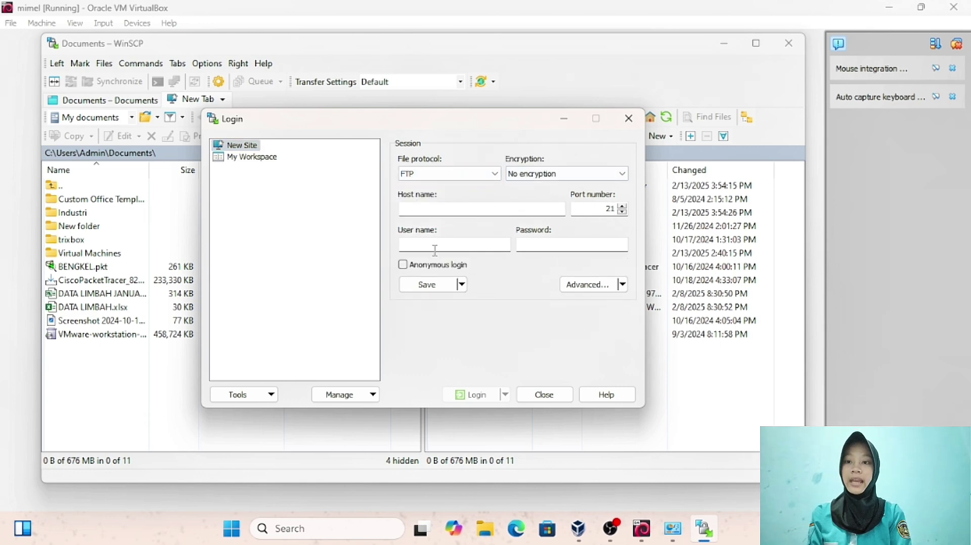
click(438, 208)
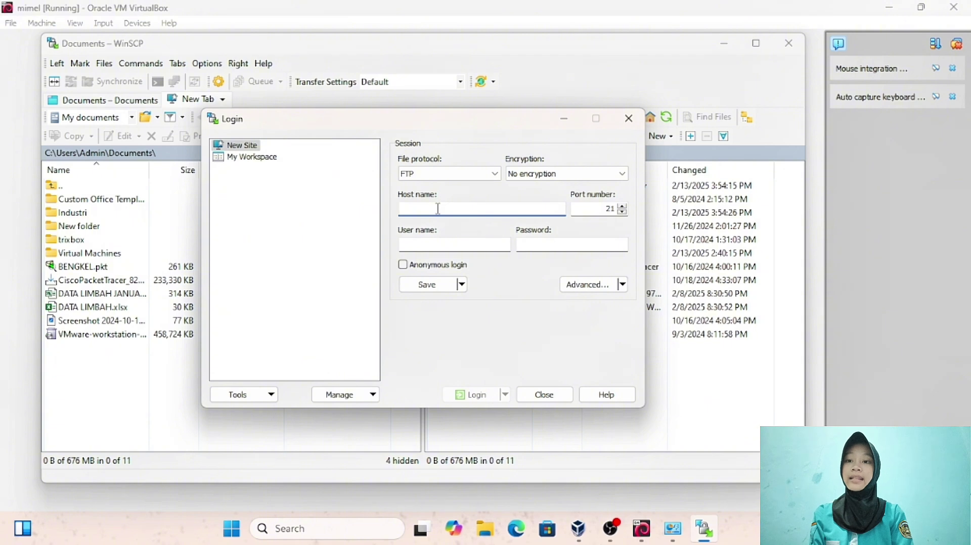
text(192)
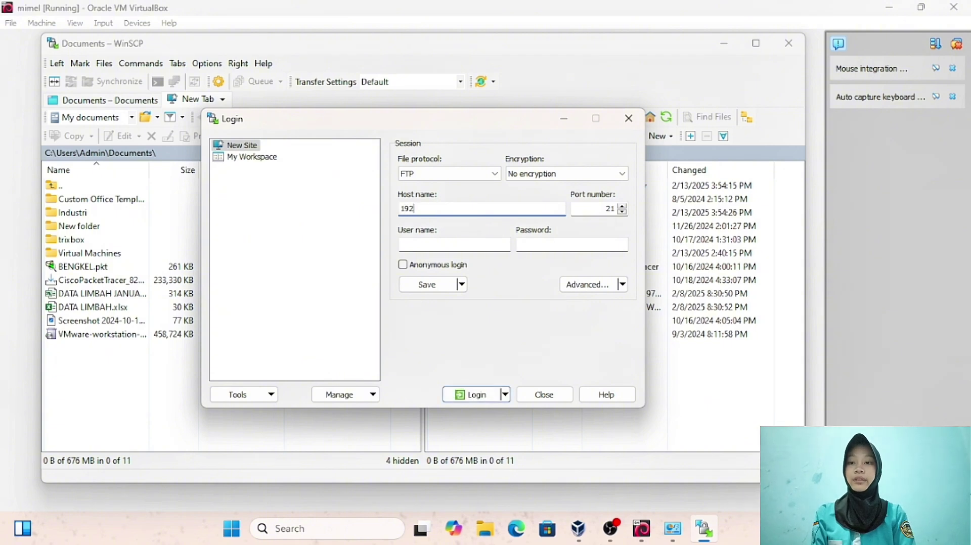
text(.168.)
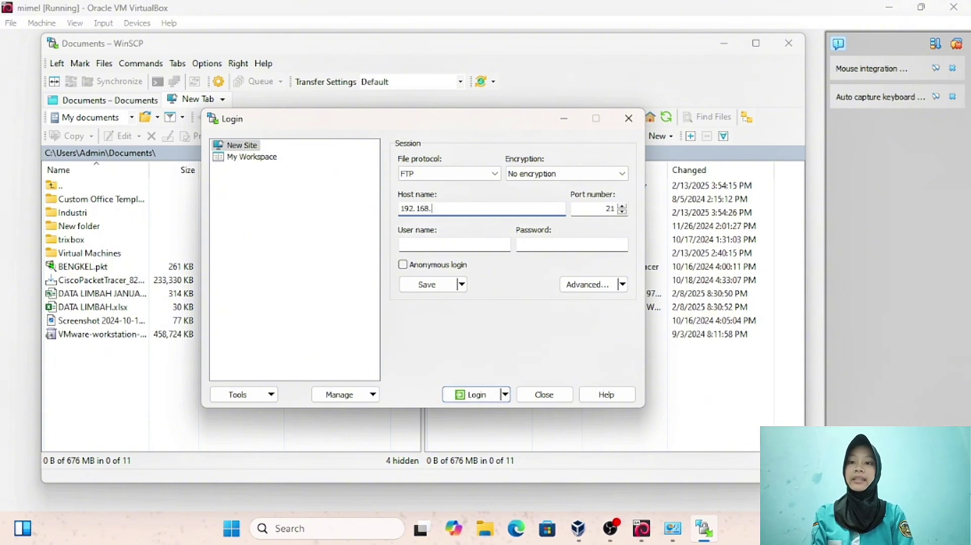
text(100.66)
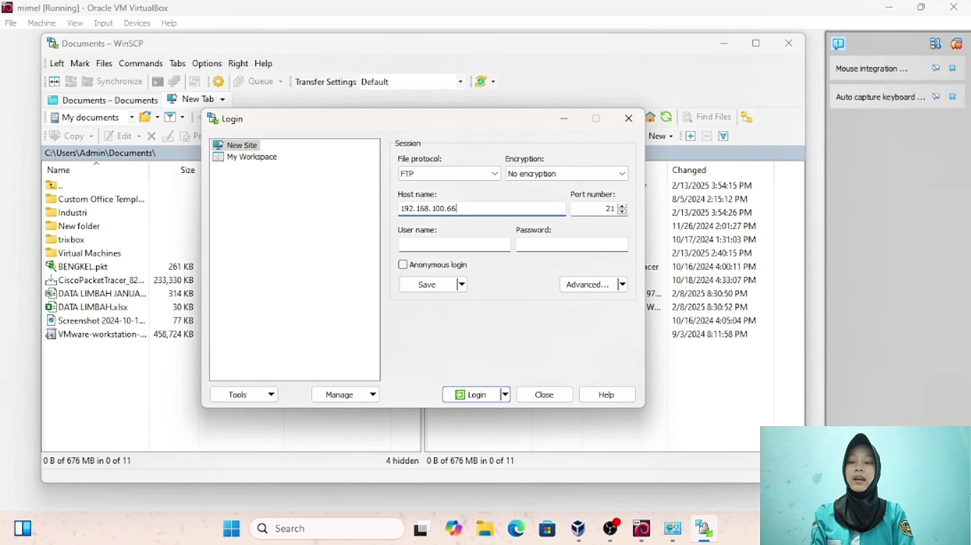
click(444, 247)
text(mimel)
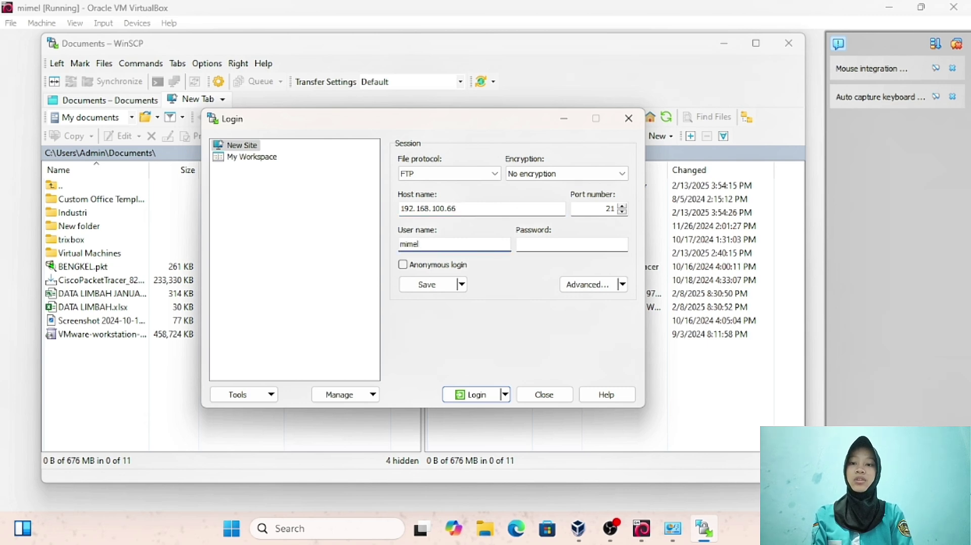
click(537, 241)
text(1)
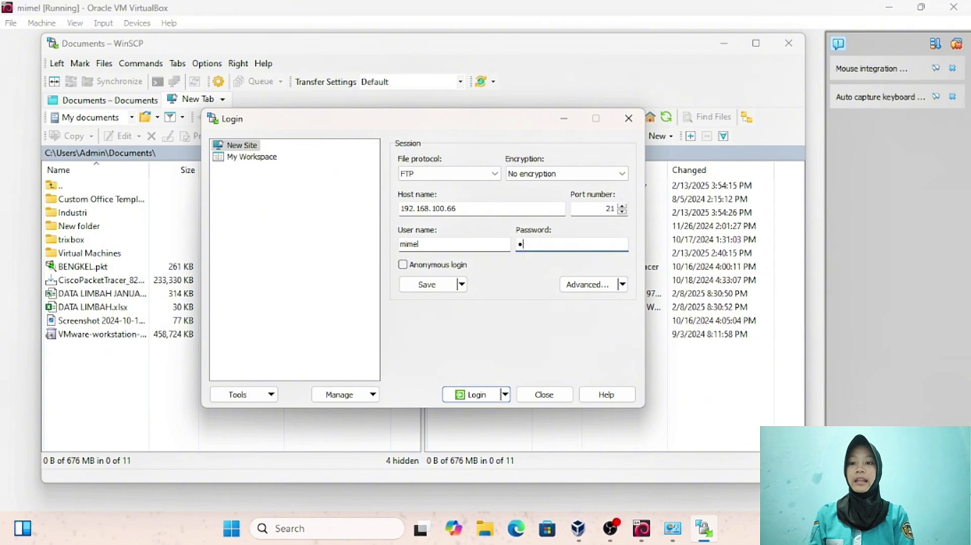
click(475, 395)
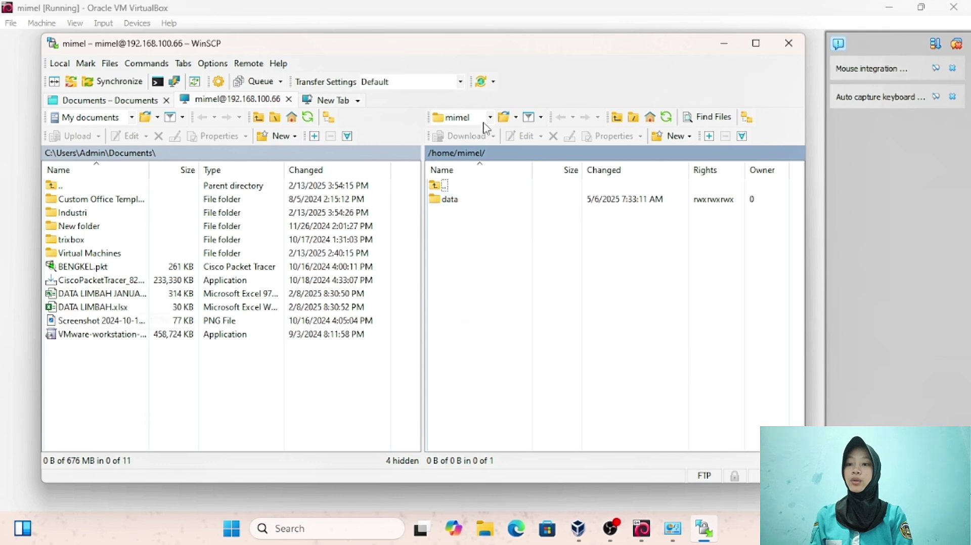
Step: Upload the 77 KB Screenshot 2024-10-16 PNG from Documents into the remote /home/mimel/ folder
click(449, 202)
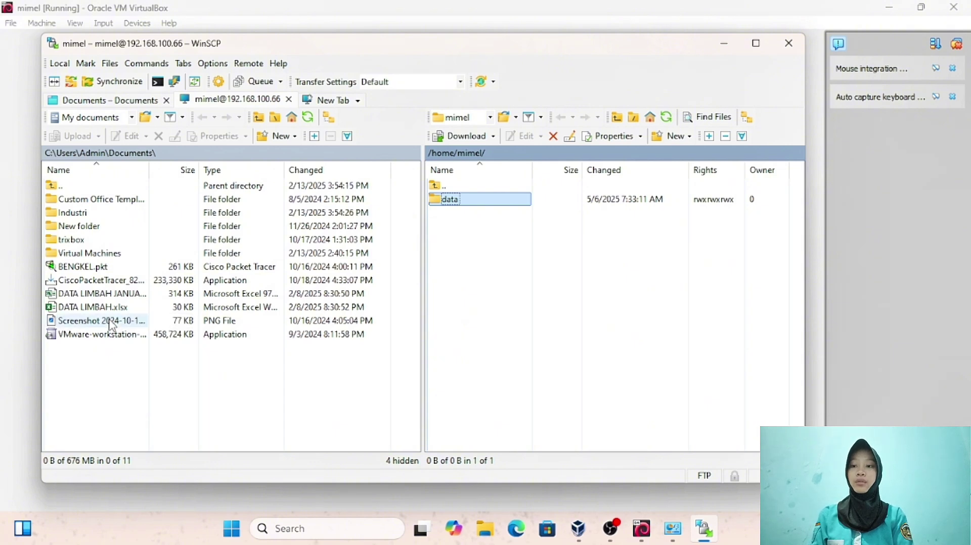
click(112, 325)
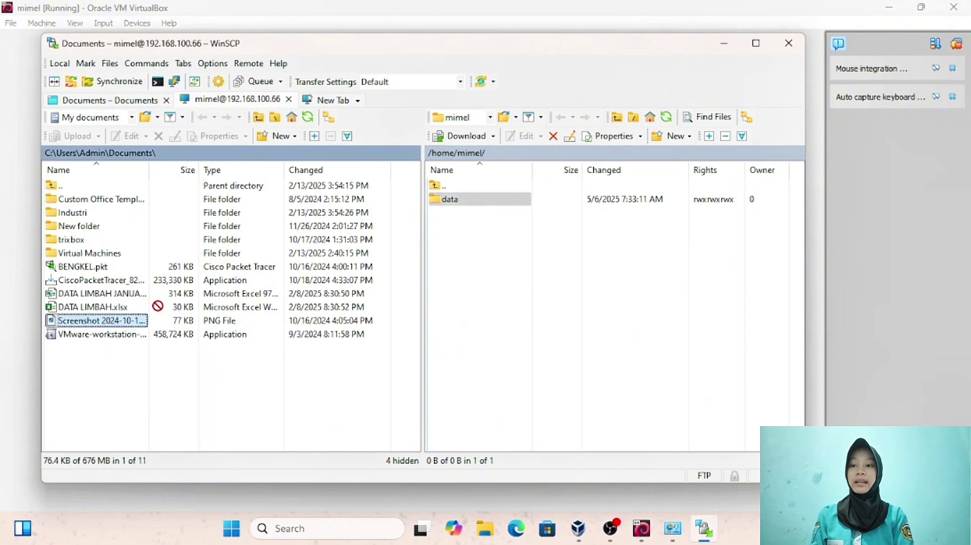
click(449, 224)
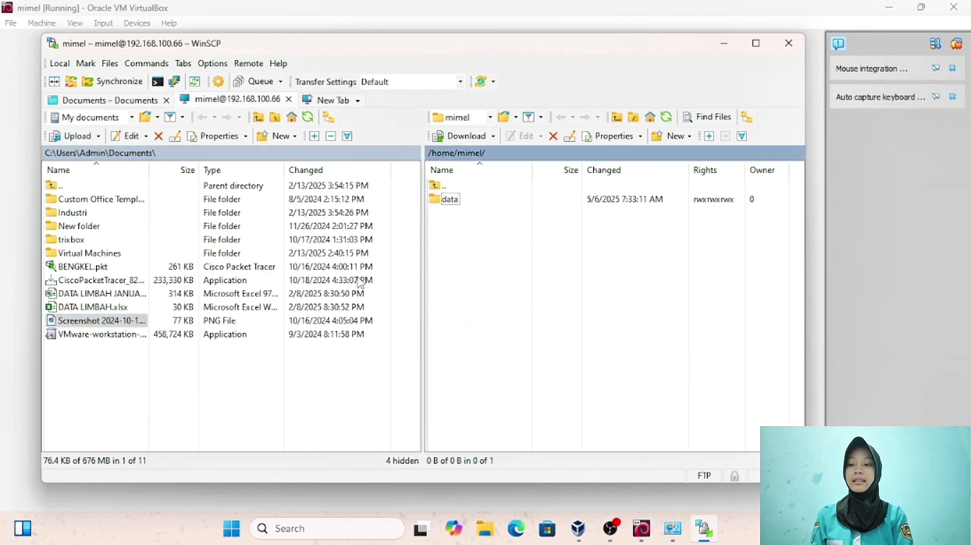
click(110, 323)
drag(112, 330, 475, 223)
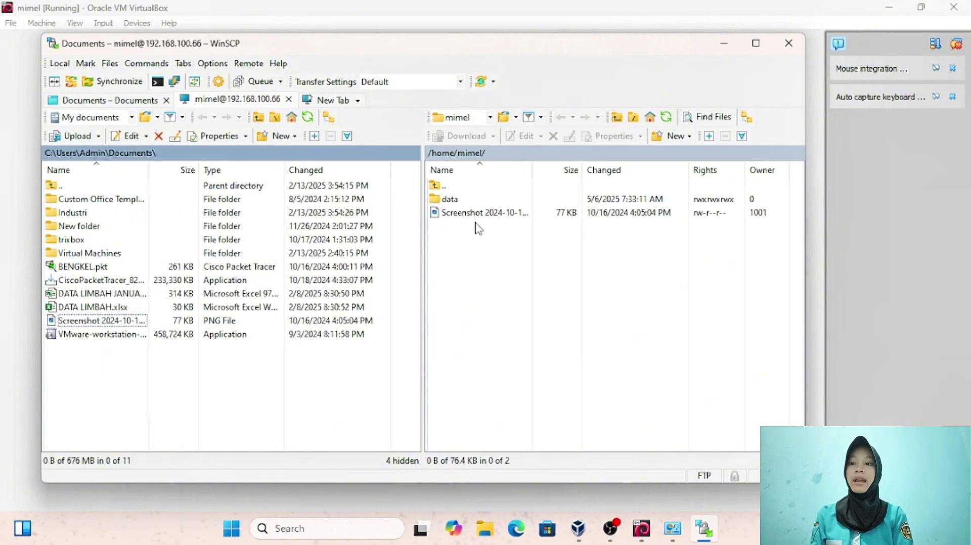